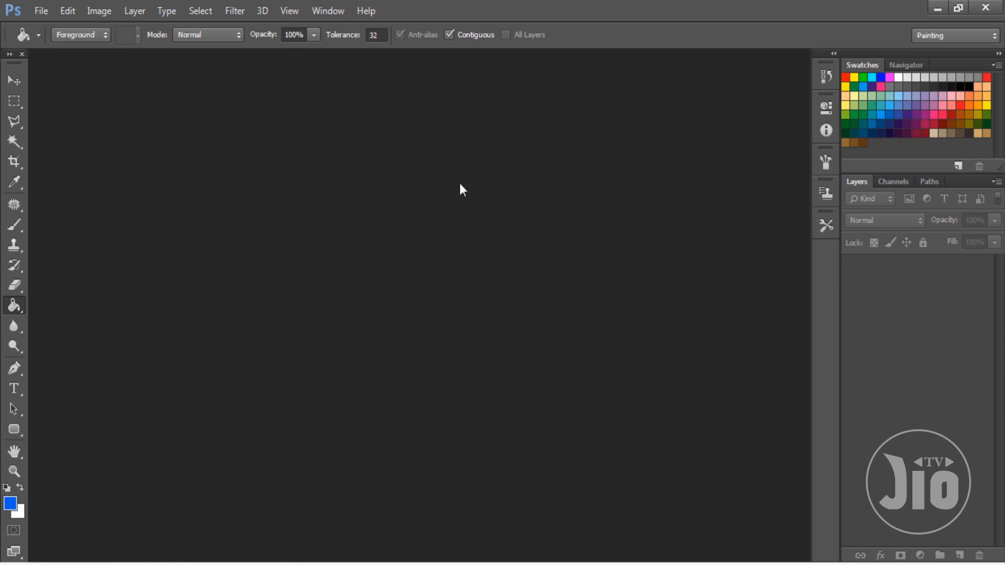
Open the Milo pouch image cc5d87545f035e199a4bc7630e9a05ea from the MILO folder.
click(38, 15)
click(48, 42)
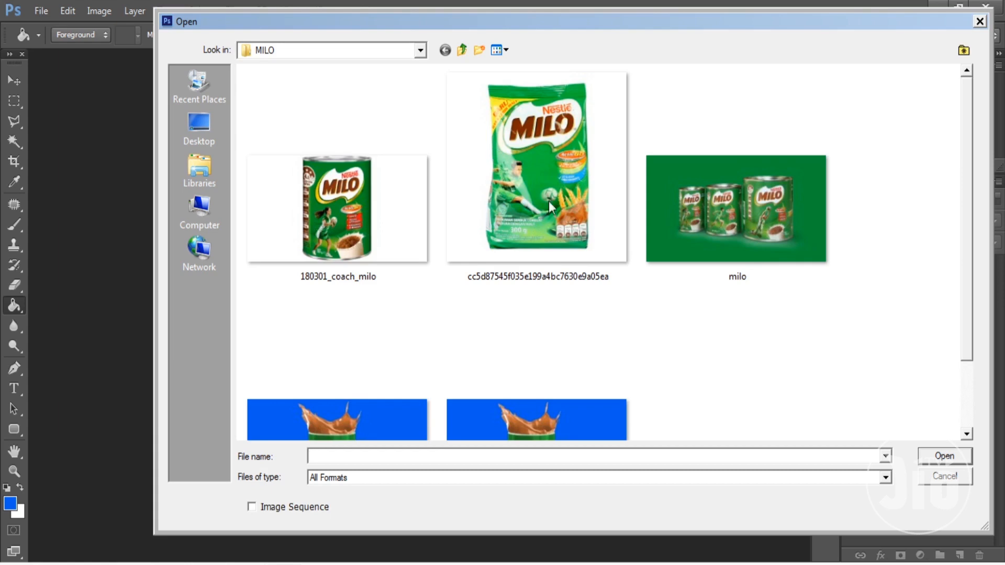
mouse_move(967, 216)
mouse_down()
mouse_move(970, 309)
mouse_move(969, 226)
mouse_up()
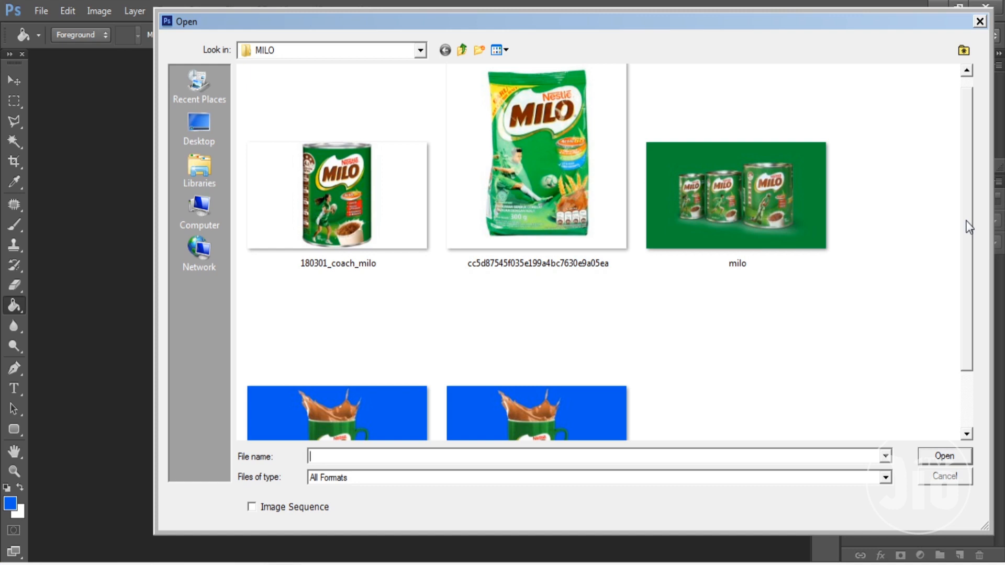
mouse_move(967, 220)
mouse_down()
mouse_move(966, 300)
mouse_move(968, 203)
mouse_up()
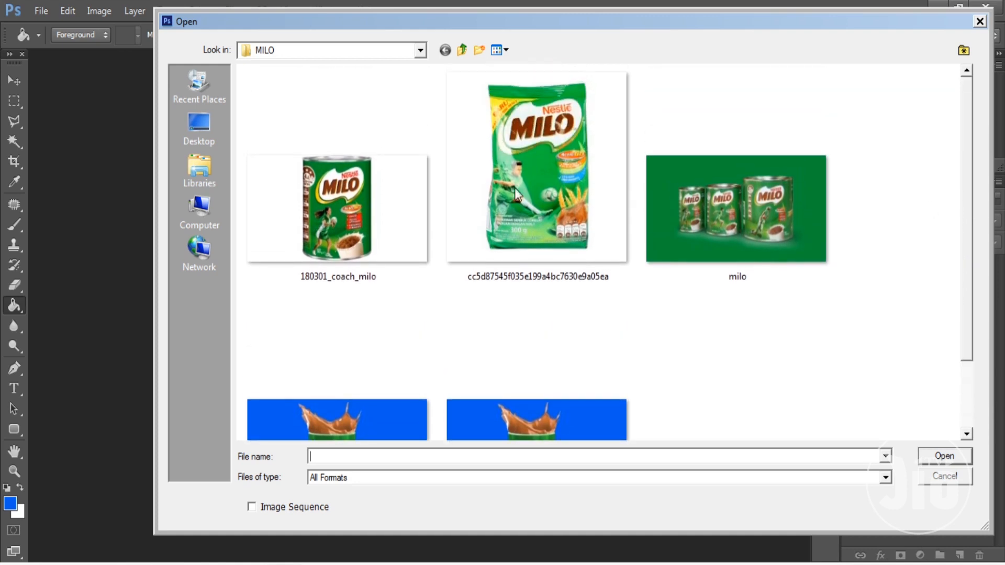
double_click(539, 171)
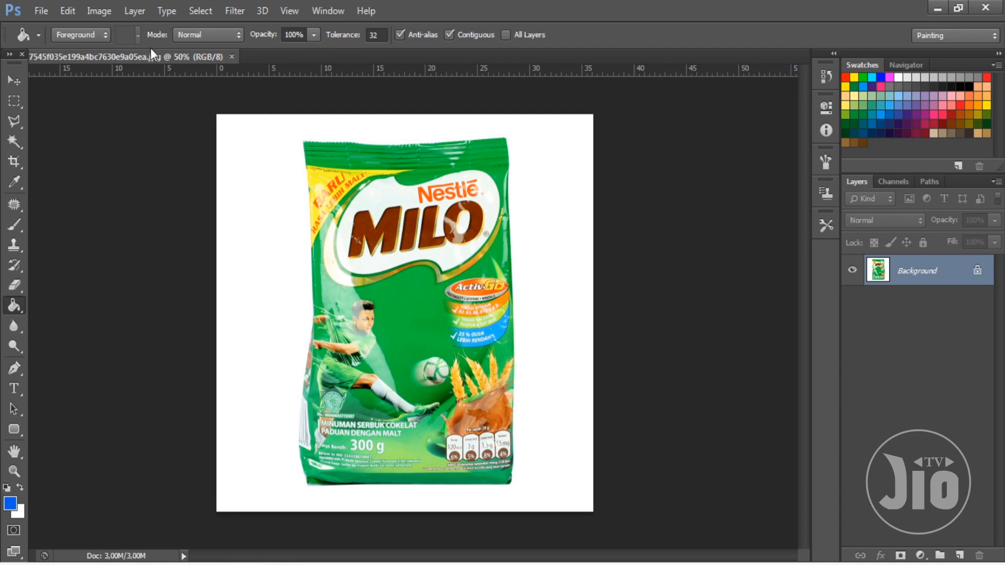
Check the pouch image's size and convert the locked Background into a regular layer.
click(100, 10)
click(149, 124)
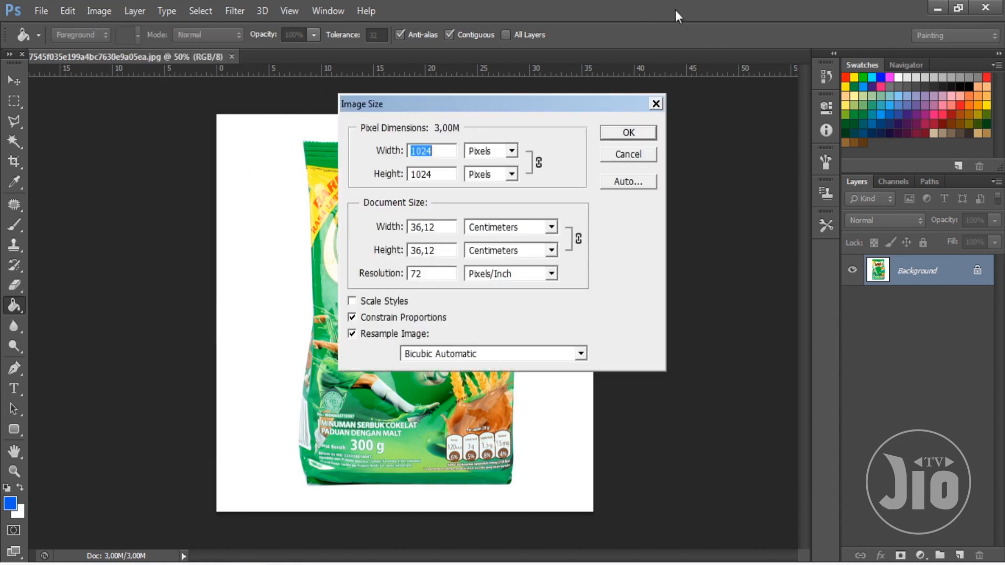
click(641, 132)
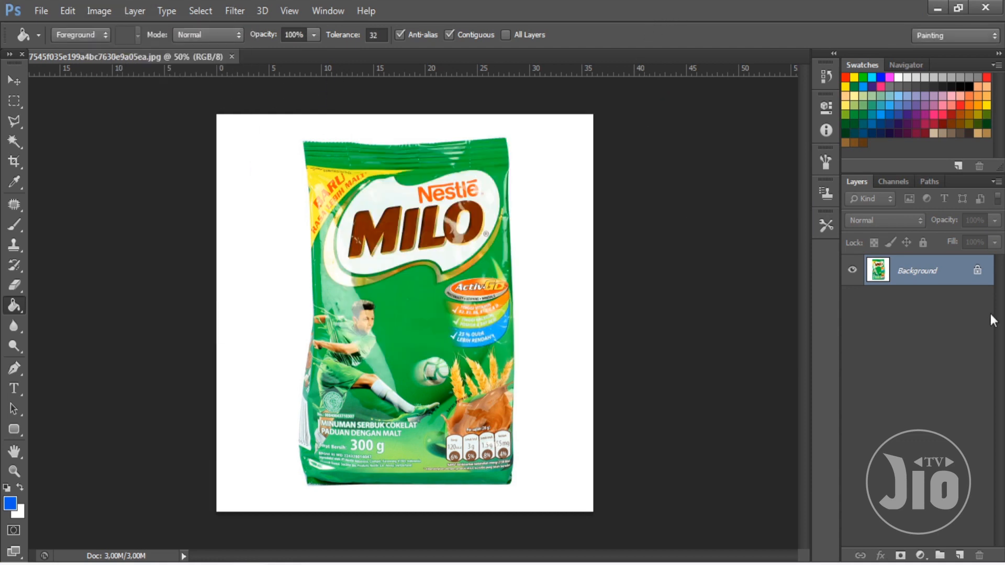
double_click(923, 272)
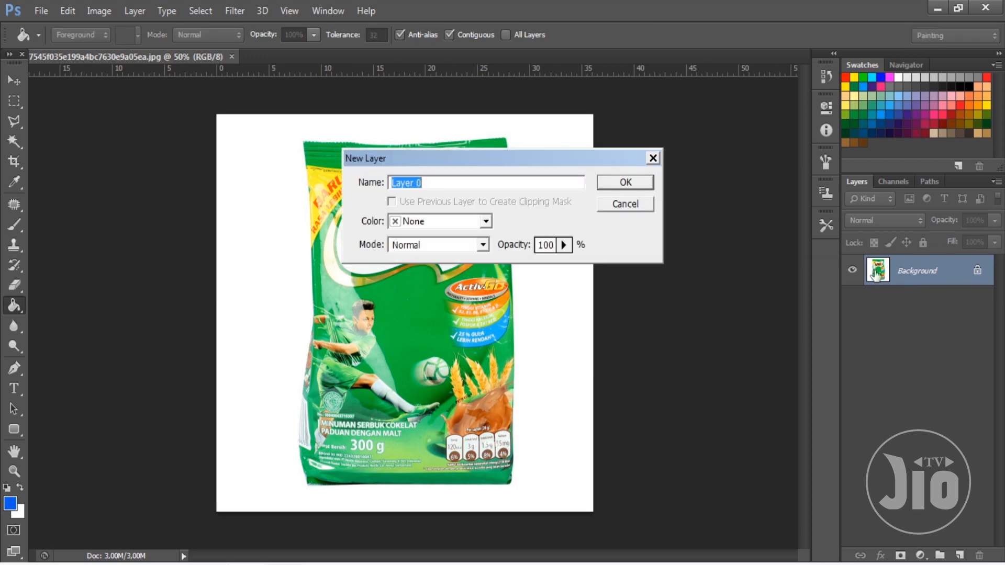
click(622, 183)
Examine the image's pixel dimensions, document size and resolution without changing them.
click(99, 12)
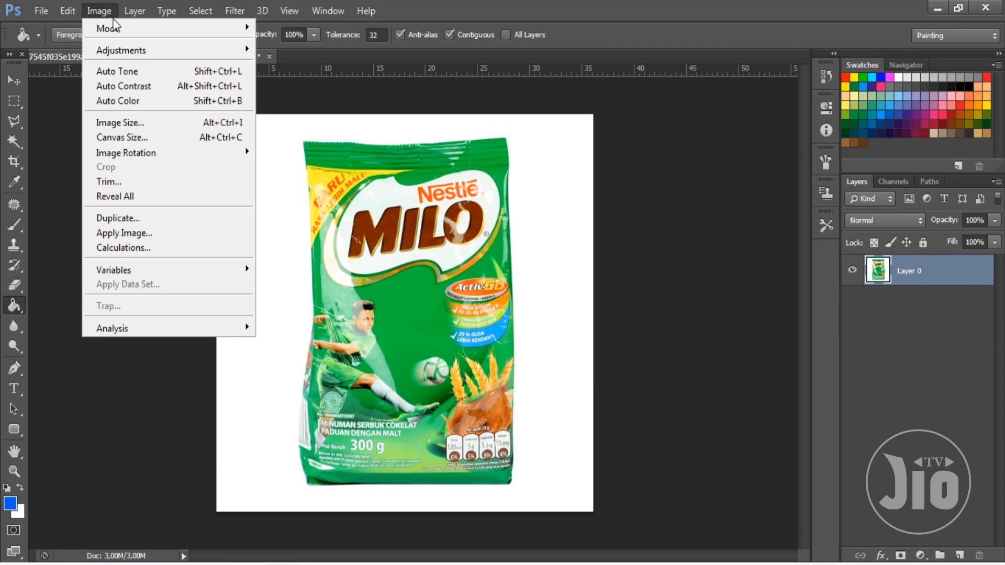
click(140, 126)
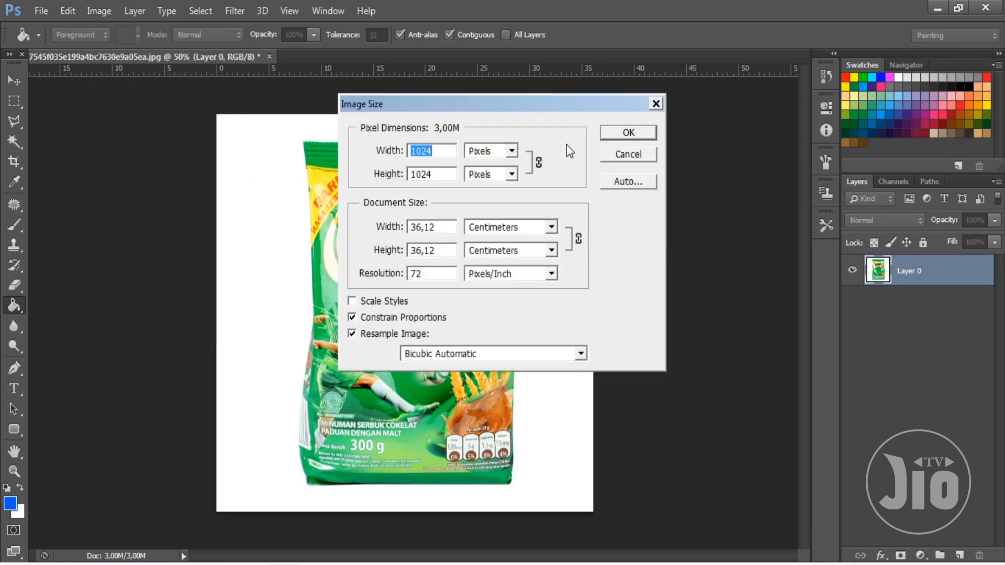
drag(522, 106, 703, 87)
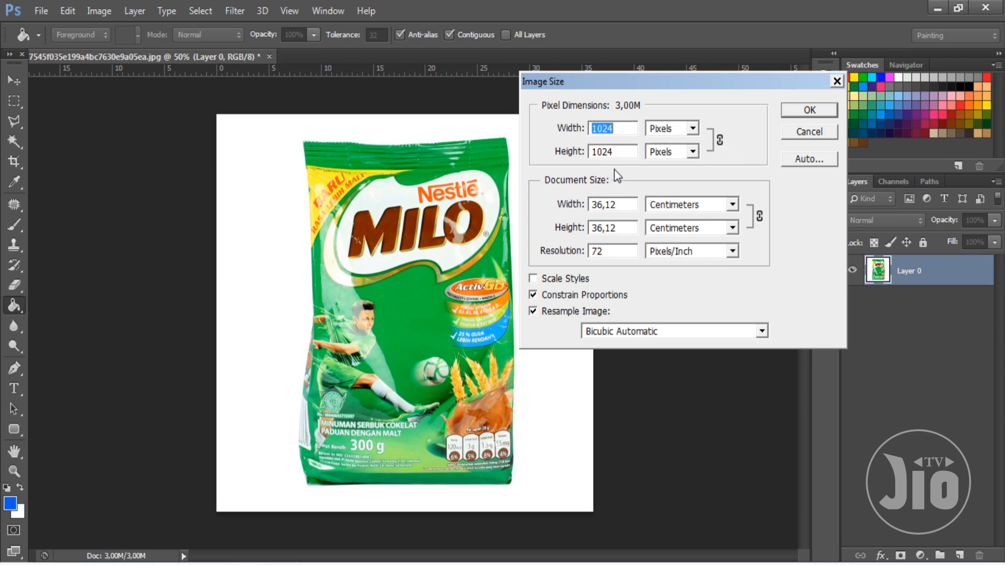
click(813, 115)
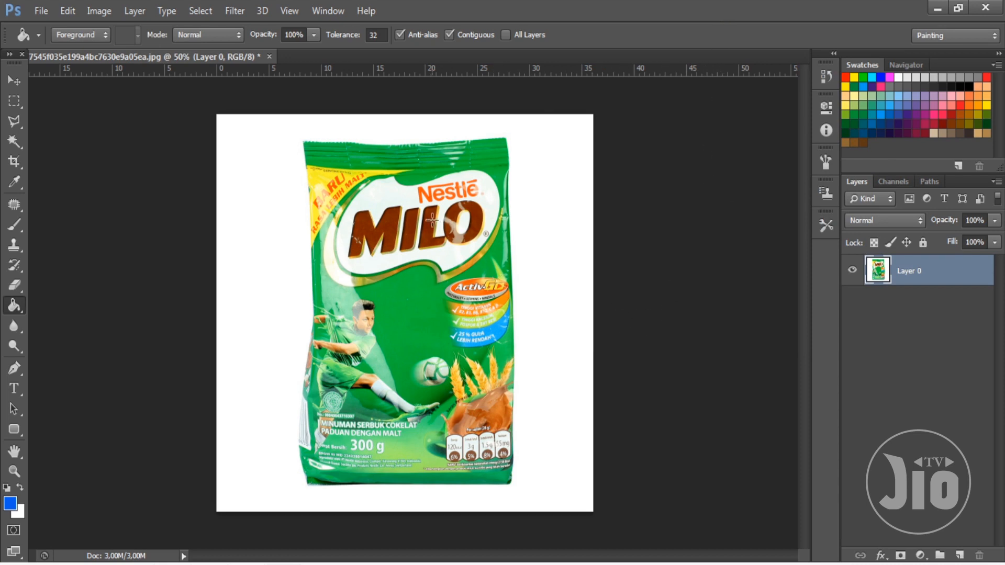
Erase the white background around the pouch with the Magic Eraser and shift the cut-out slightly to the right.
click(18, 79)
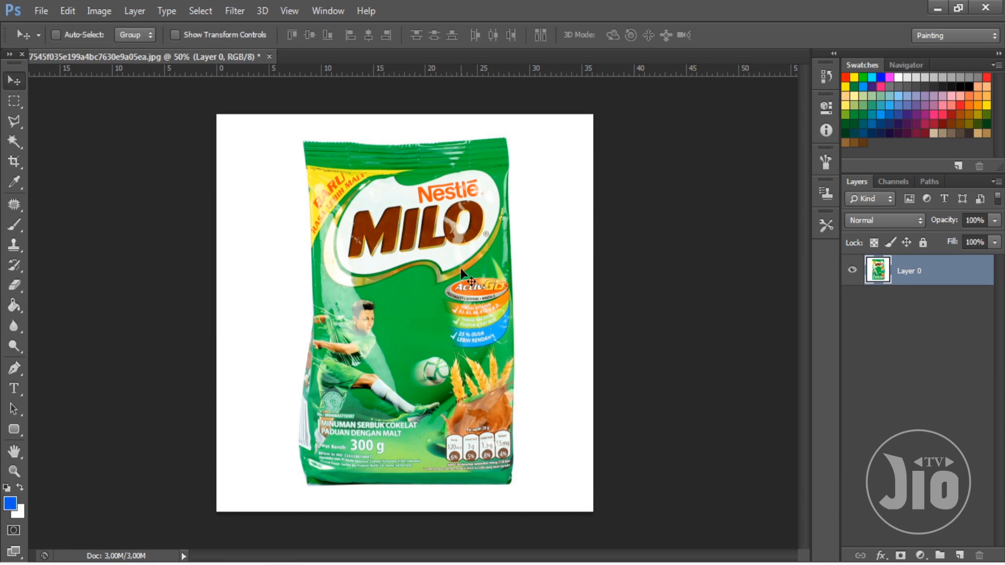
click(303, 8)
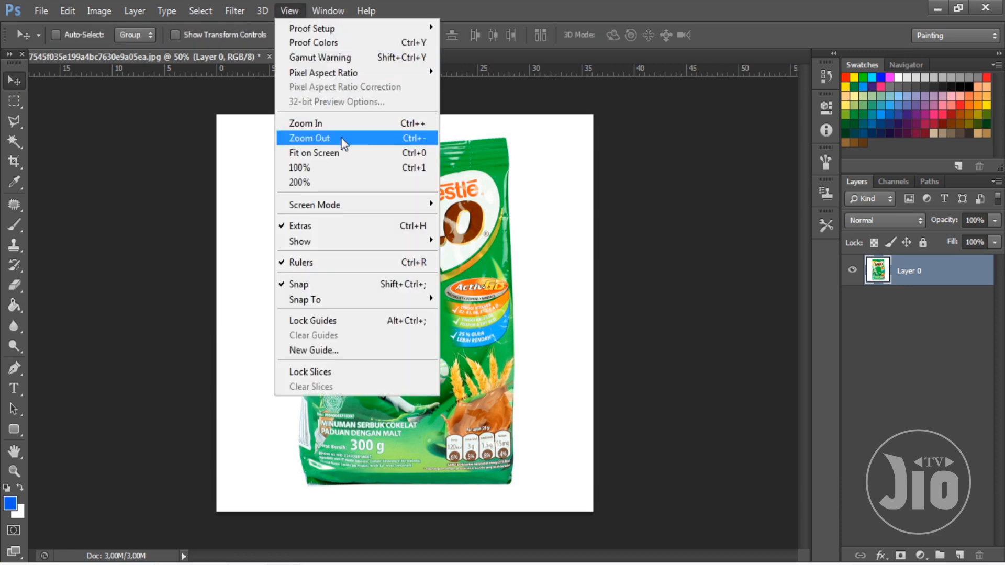
click(343, 153)
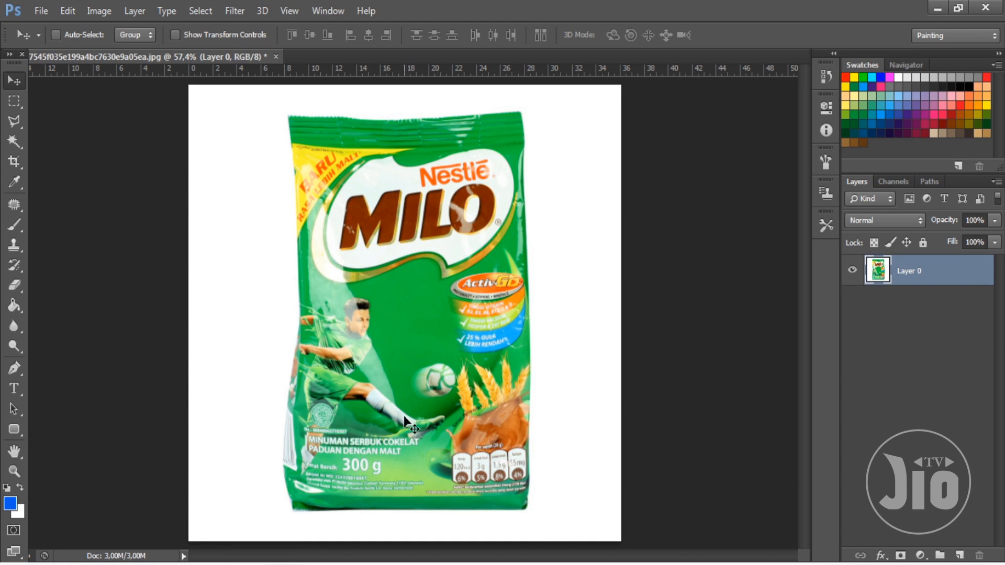
click(11, 293)
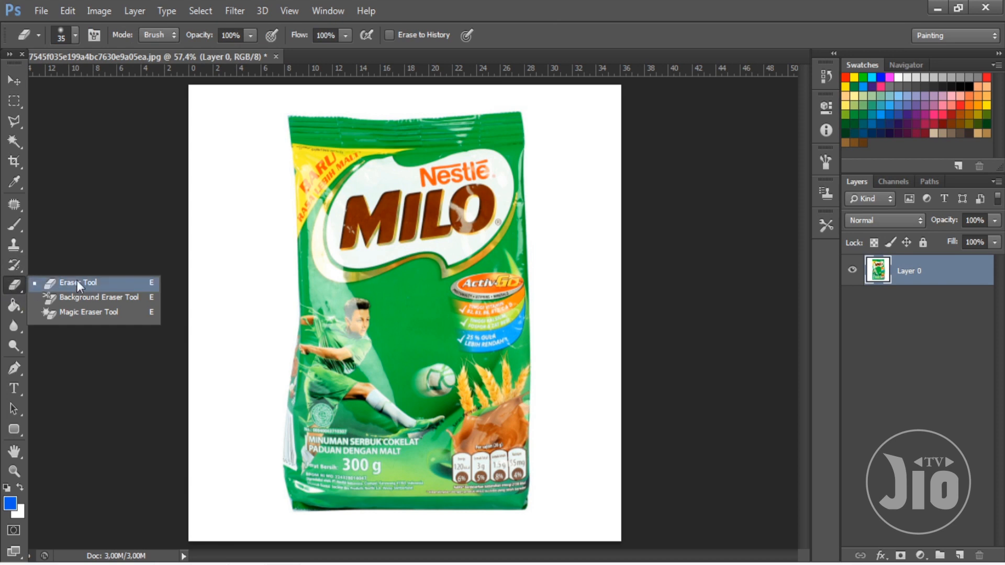
click(100, 312)
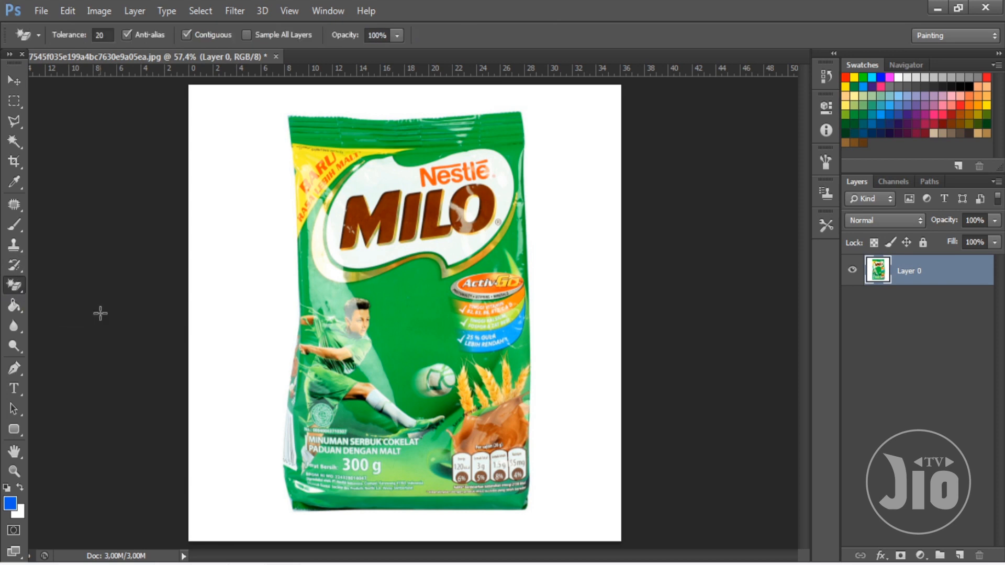
click(252, 223)
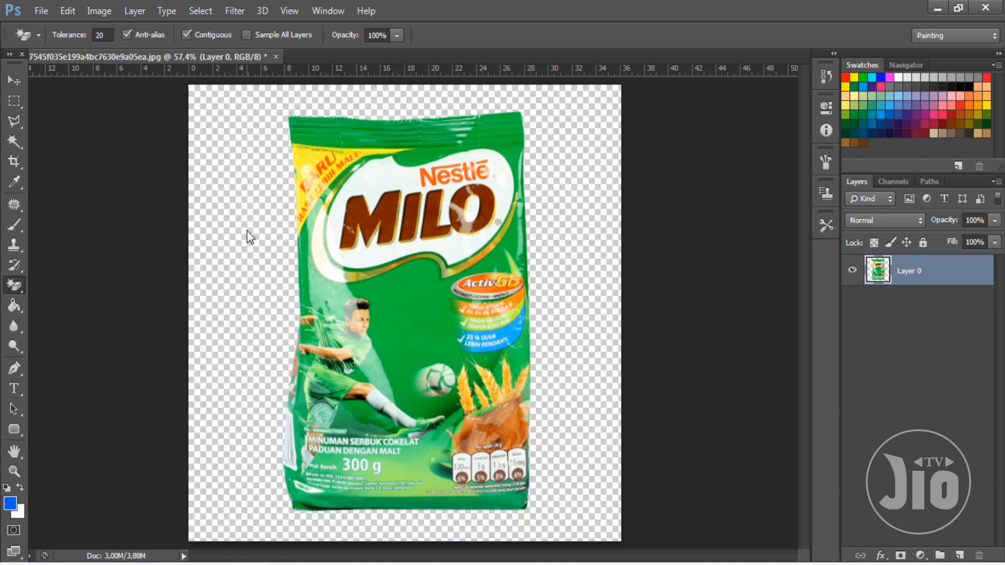
click(14, 80)
drag(317, 321, 373, 309)
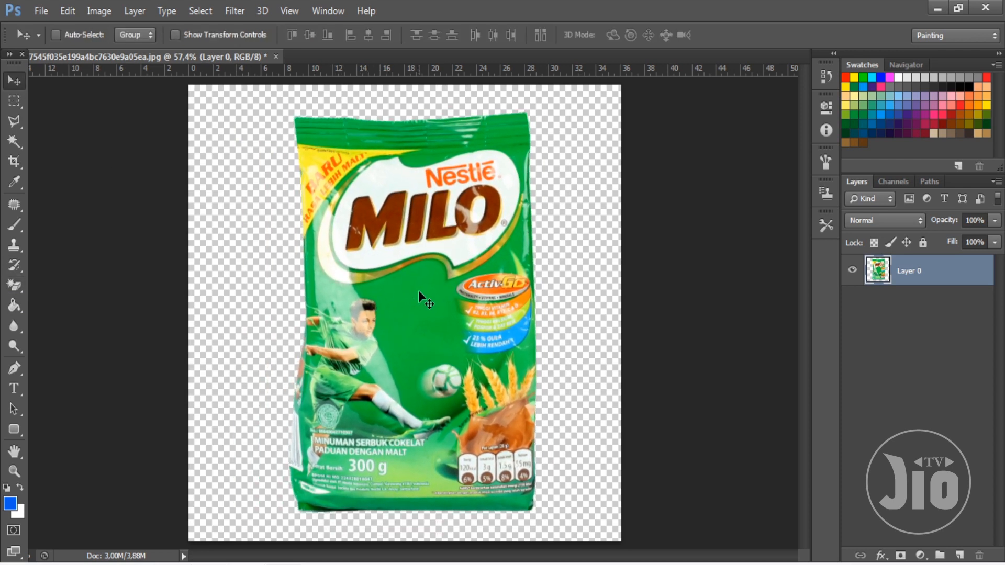
Inspect the cut-out pouch at 200%, covering the logo, the top seal and the right edge down to the wheat.
key(ctrl+plus)
key(ctrl+plus)
key(ctrl+plus)
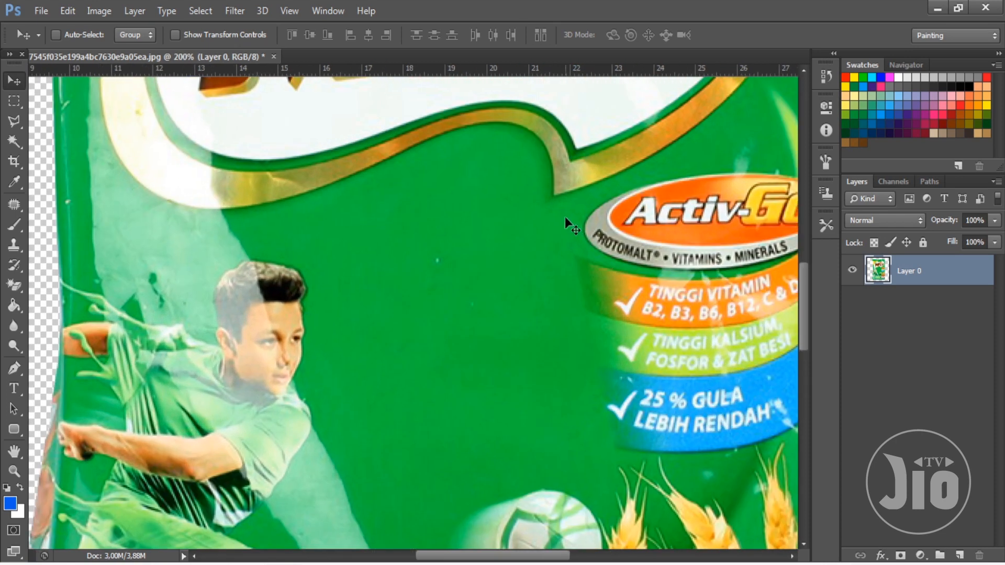
drag(565, 216, 539, 250)
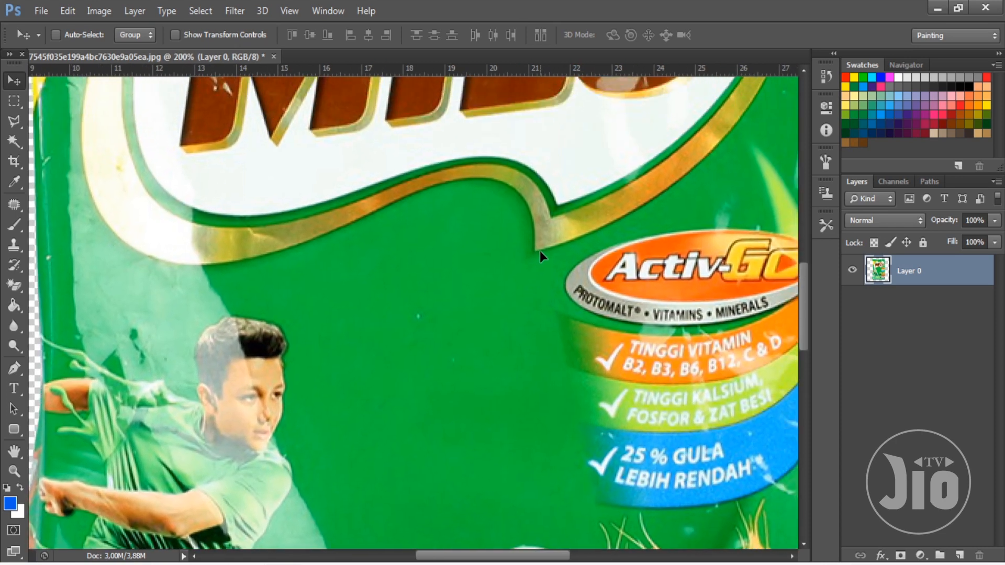
drag(541, 169, 464, 404)
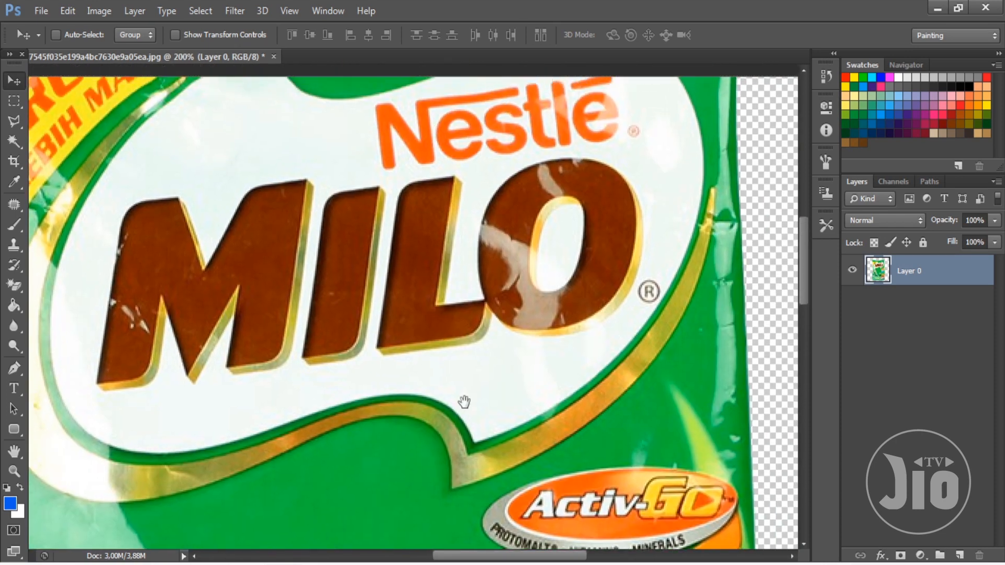
mouse_move(565, 221)
mouse_down()
mouse_move(523, 415)
mouse_move(524, 400)
mouse_up()
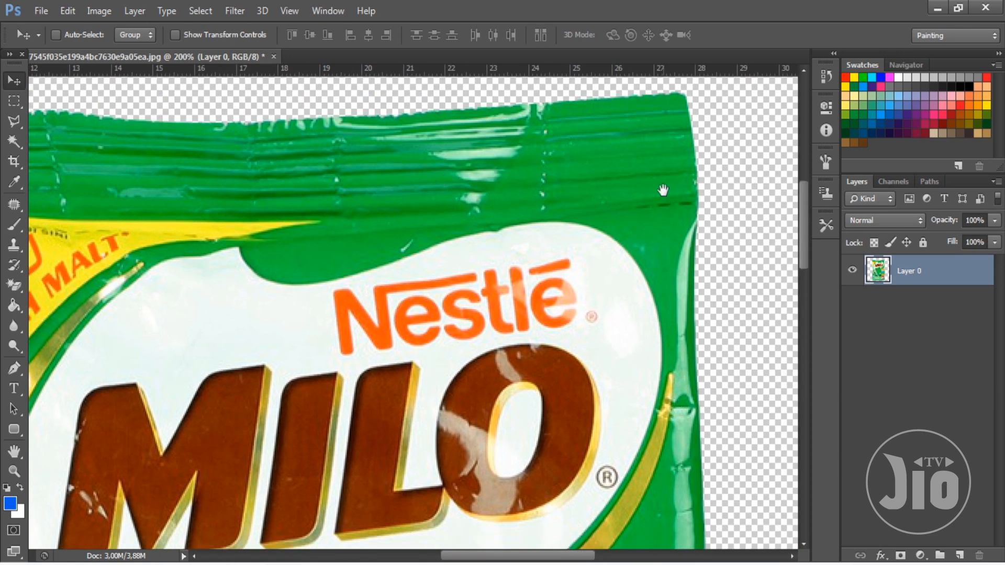
drag(669, 411, 602, 257)
drag(596, 338, 542, 162)
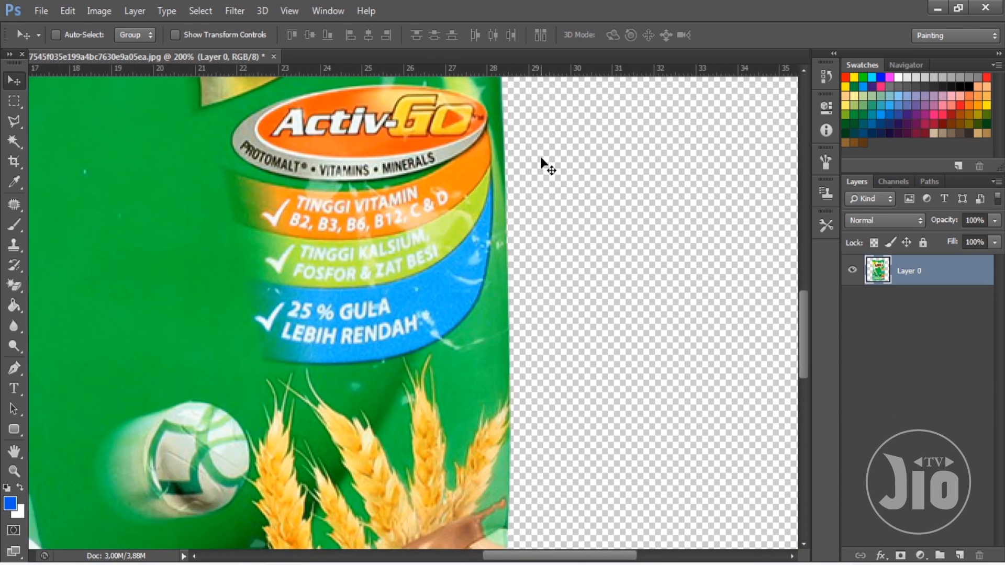
Create a new white RGB document of 1920 x 1080 pixels at 72 pixels per inch.
key(ctrl+n)
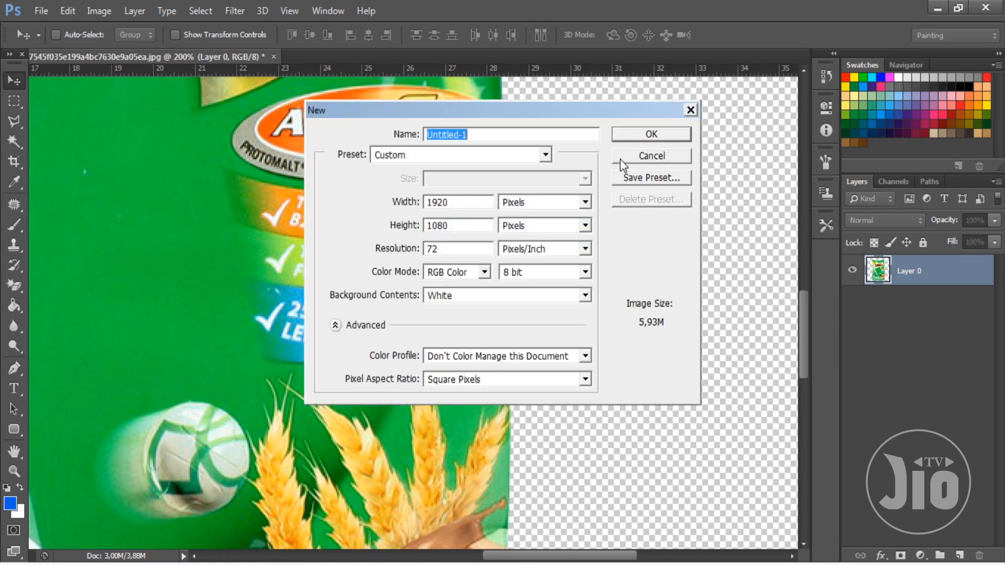
click(632, 137)
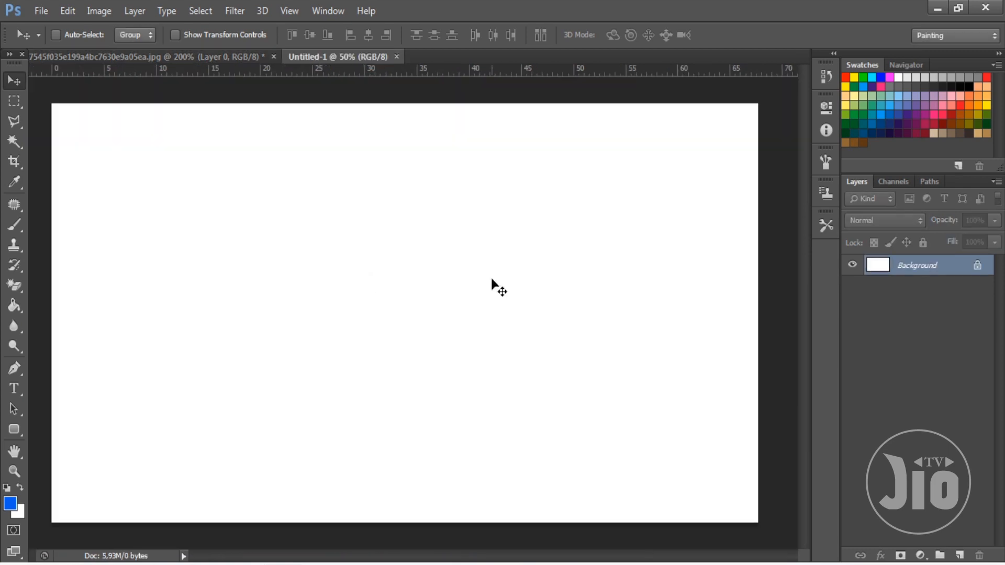
Add a gradient fill layer using the black-to-white preset, with the black stop recoloured to gray #acaaaa.
click(921, 556)
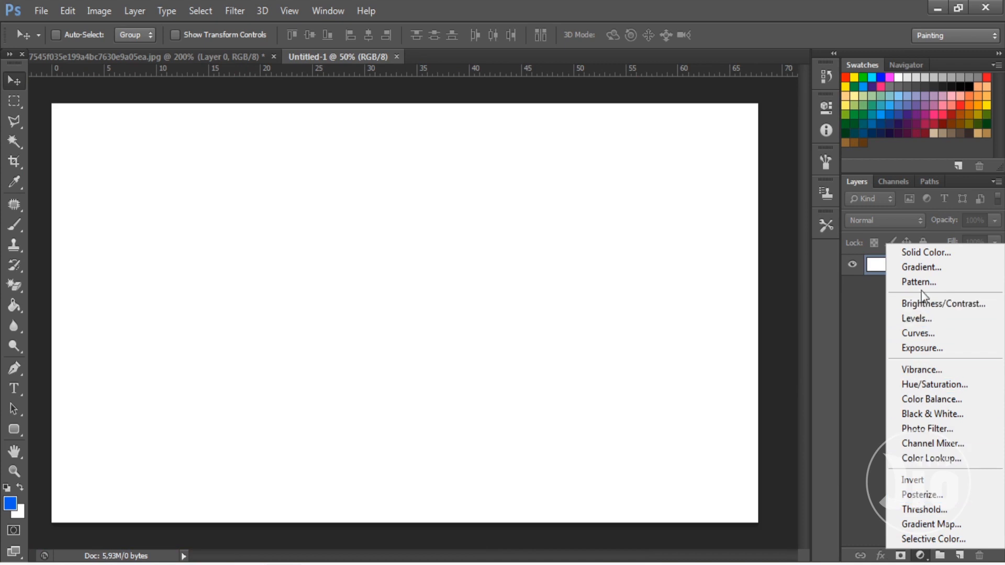
click(921, 267)
click(759, 170)
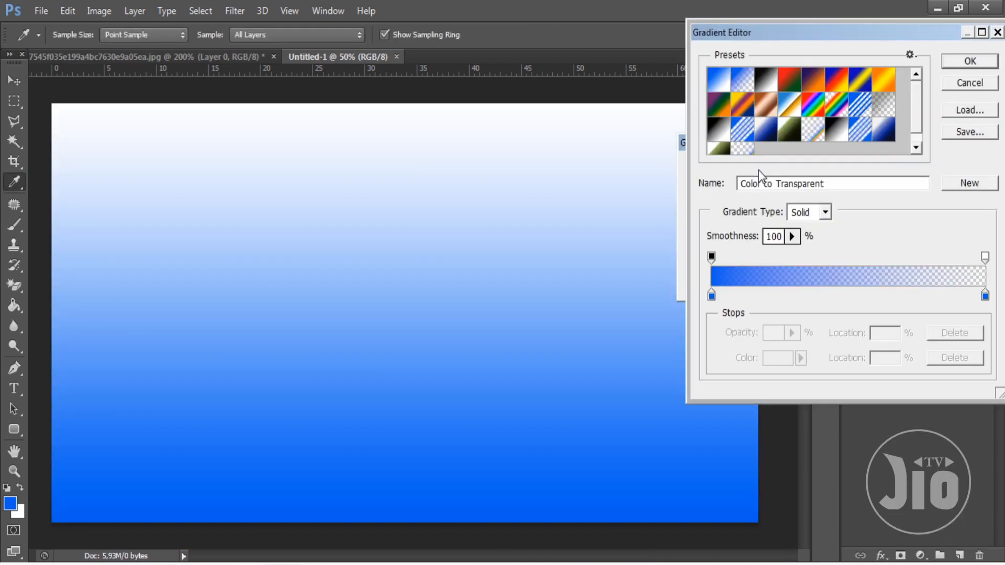
click(760, 89)
click(712, 296)
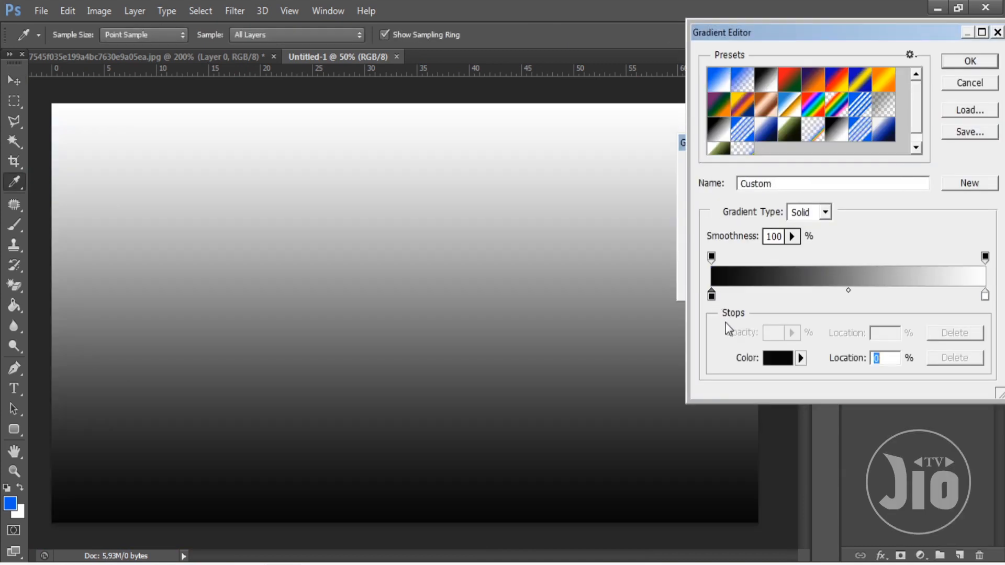
click(779, 360)
click(646, 220)
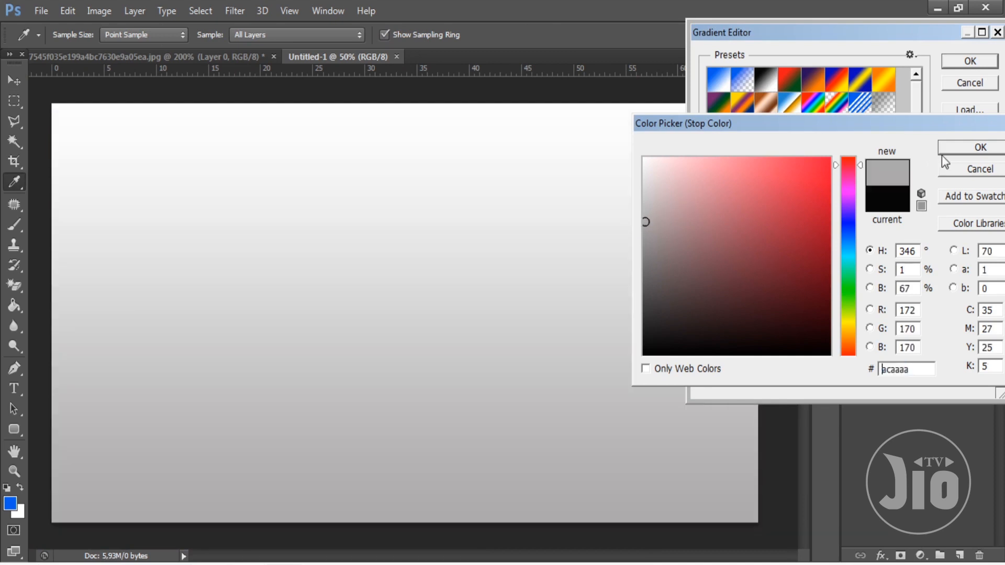
click(958, 148)
click(970, 61)
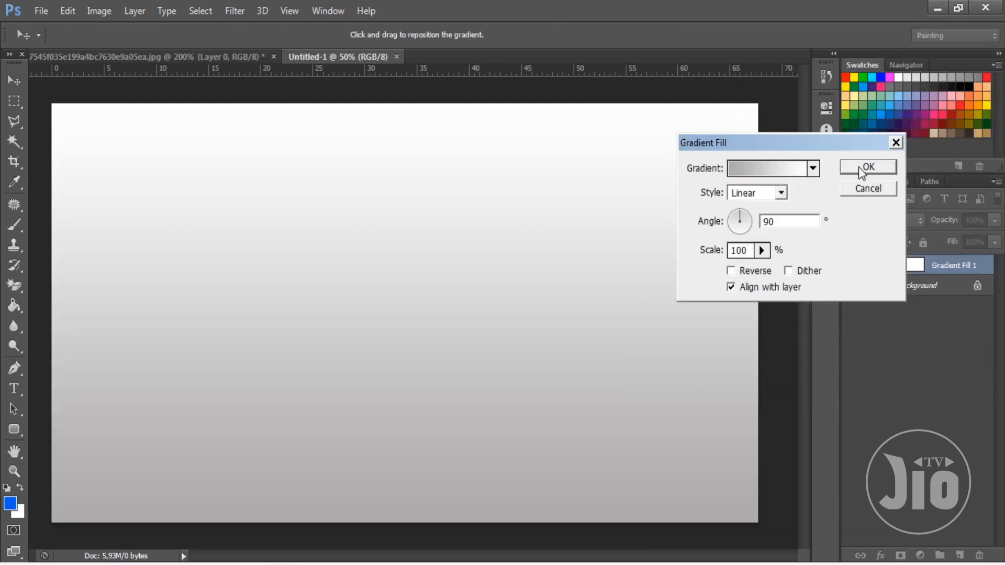
Make the gradient fill radial and reversed, with its scale set to 149%.
click(780, 192)
click(768, 221)
click(762, 250)
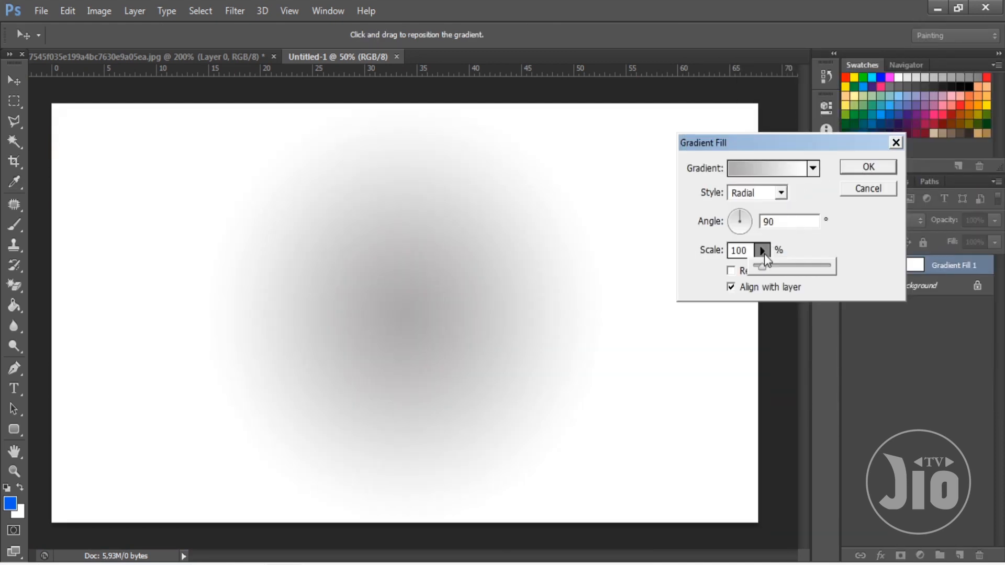
click(742, 272)
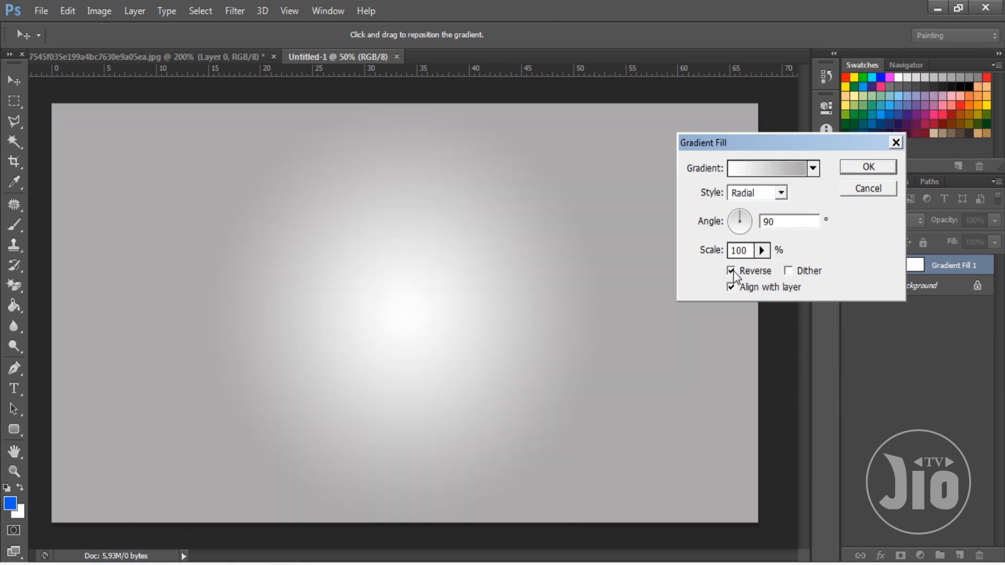
click(762, 251)
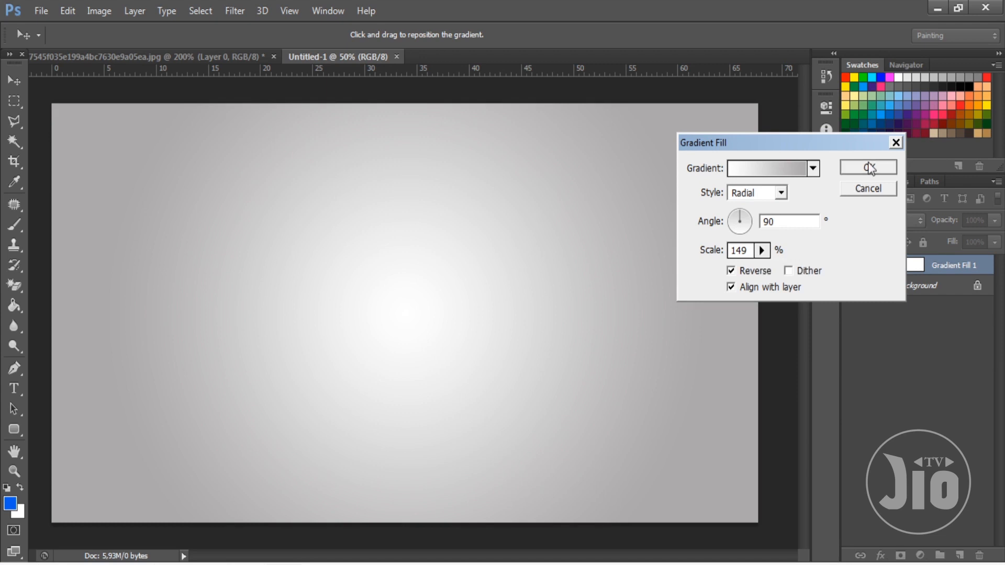
click(868, 167)
Return to the pouch image and step back through its edits to restore the white background.
click(234, 58)
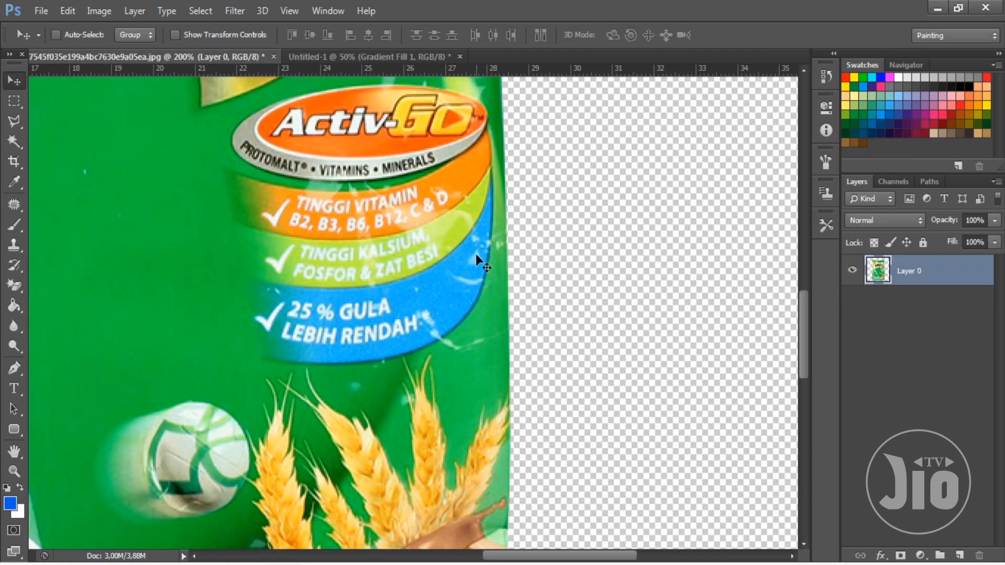
key(ctrl+minus)
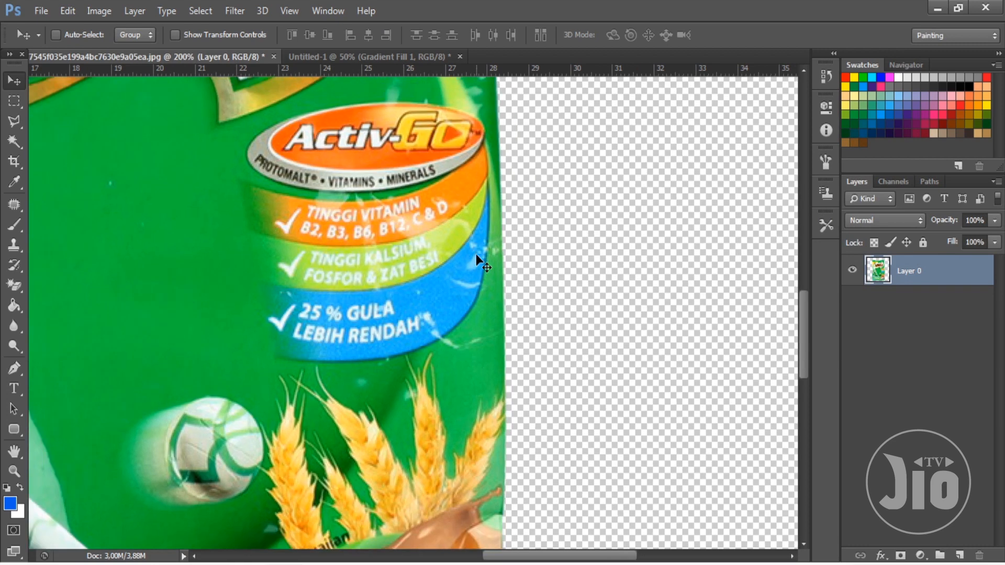
key(ctrl+minus)
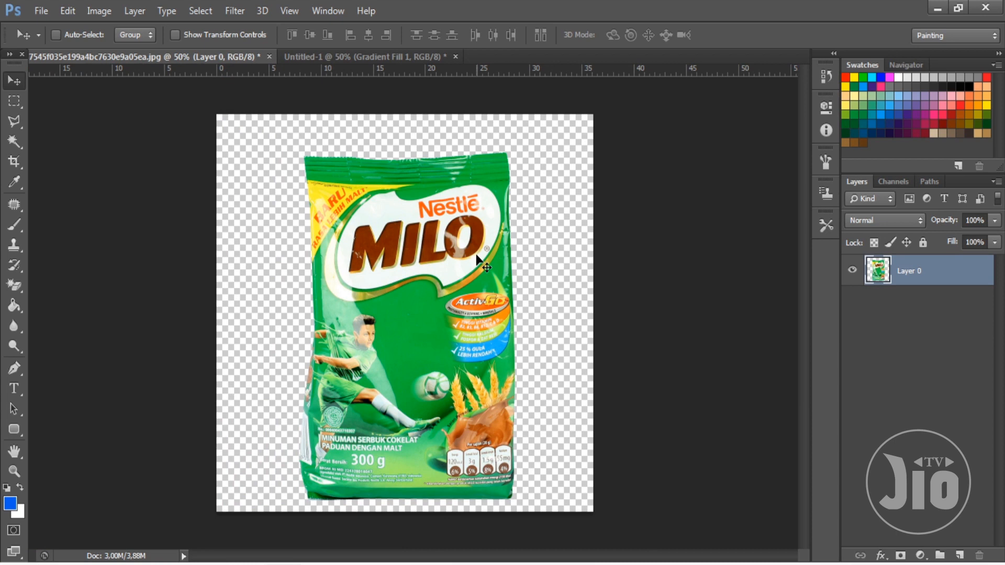
key(ctrl+alt+z)
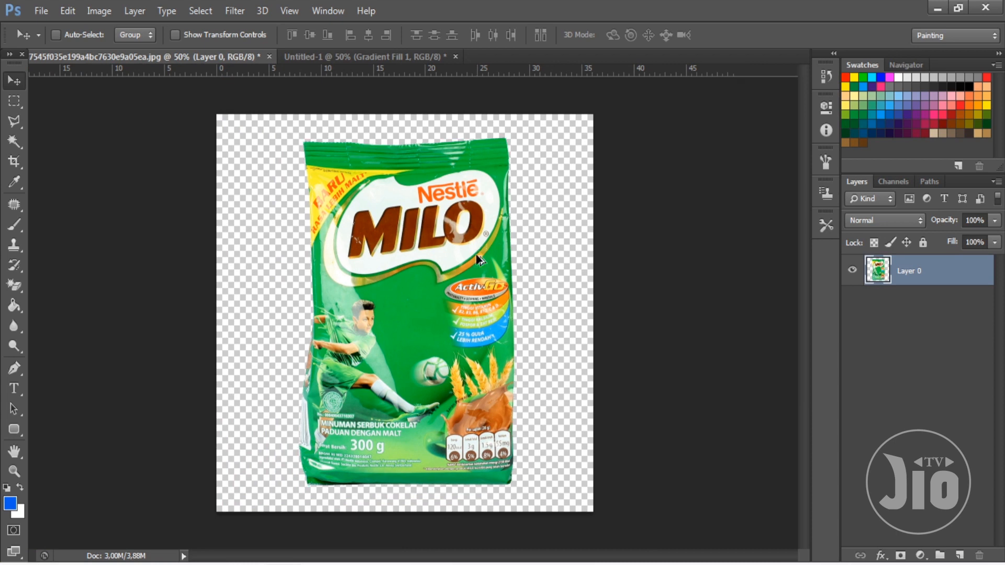
key(ctrl+alt+z)
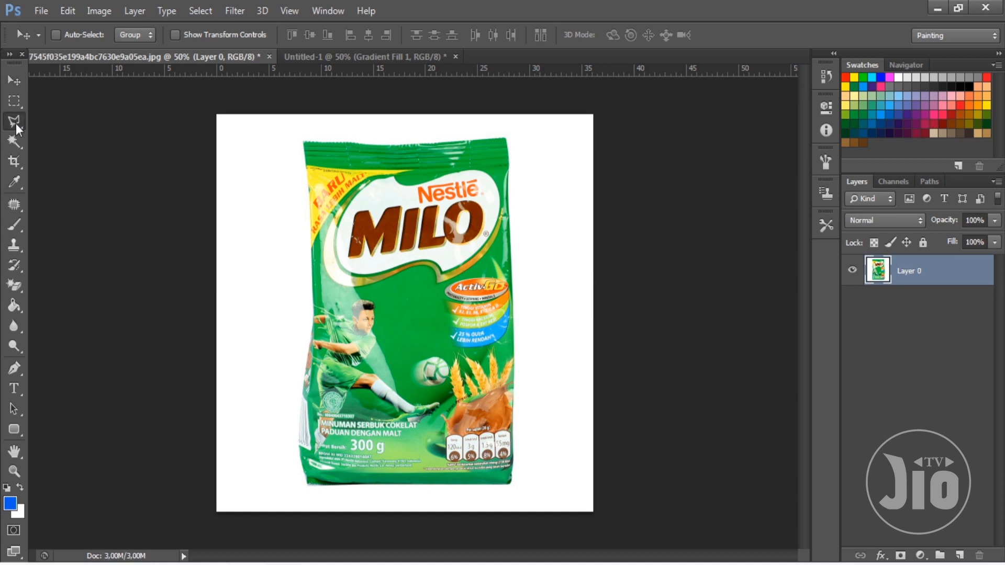
Review the pouch image's pixel dimensions and document size in Image Size, leaving the values as they are.
drag(14, 121, 58, 135)
drag(11, 372, 48, 372)
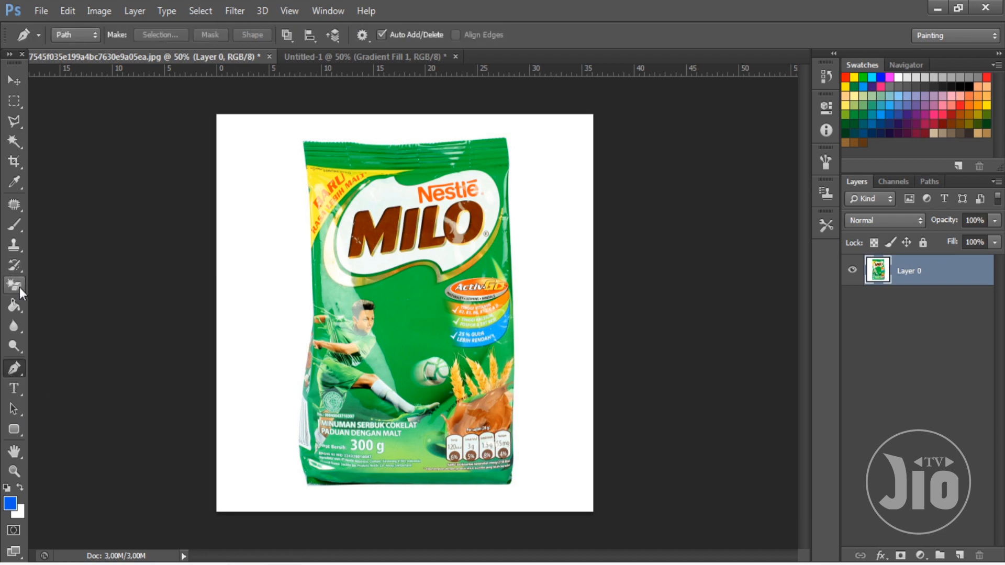
click(99, 10)
click(113, 122)
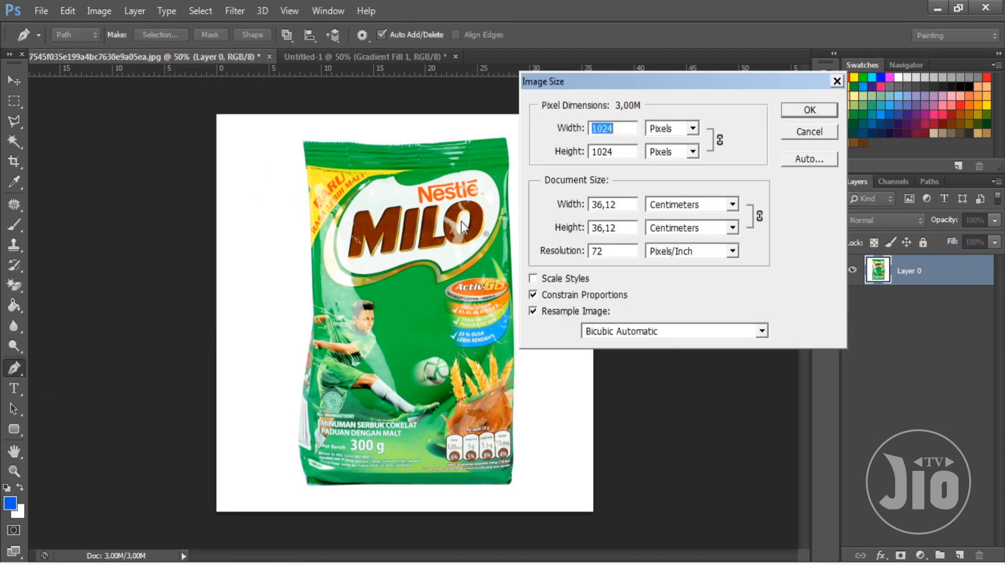
drag(617, 204, 533, 206)
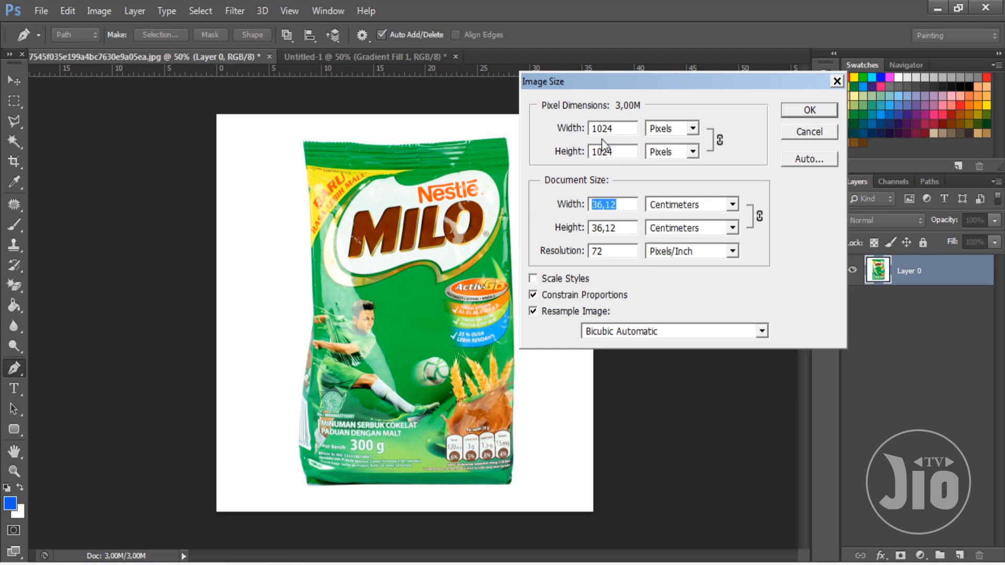
drag(619, 128, 529, 130)
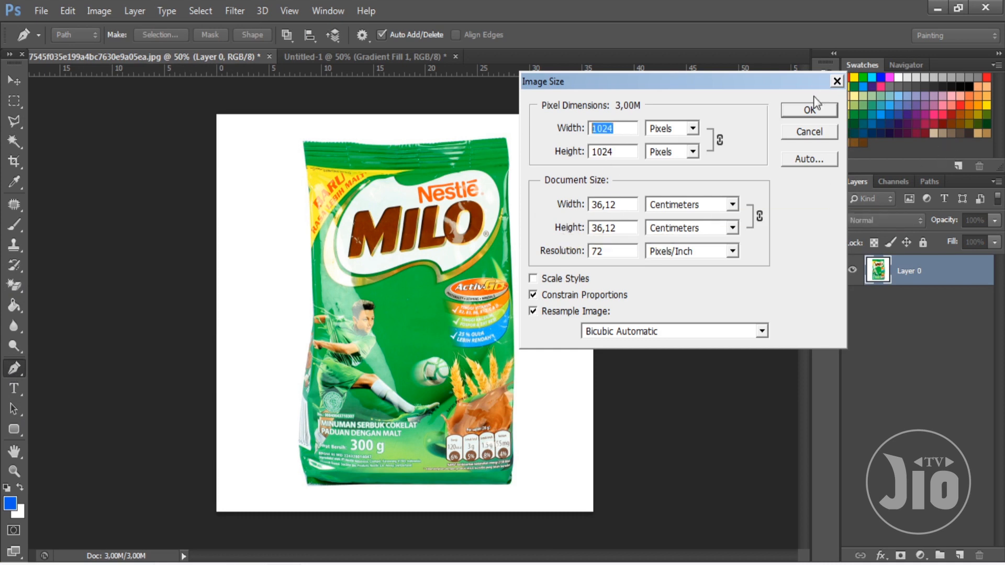
click(816, 112)
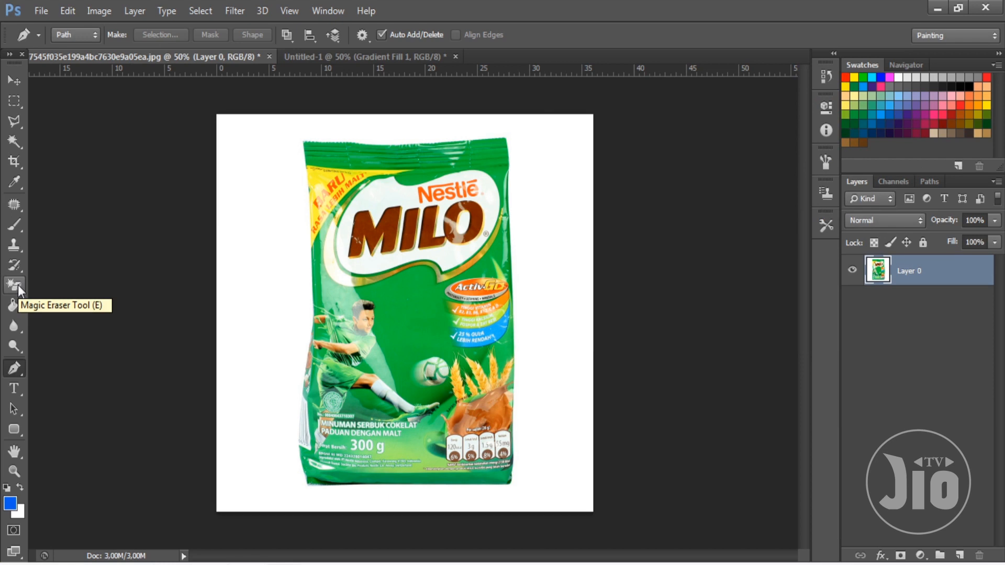
Erase the white background around the pouch with the Magic Eraser at tolerance 20, anti-aliased and contiguous.
click(17, 284)
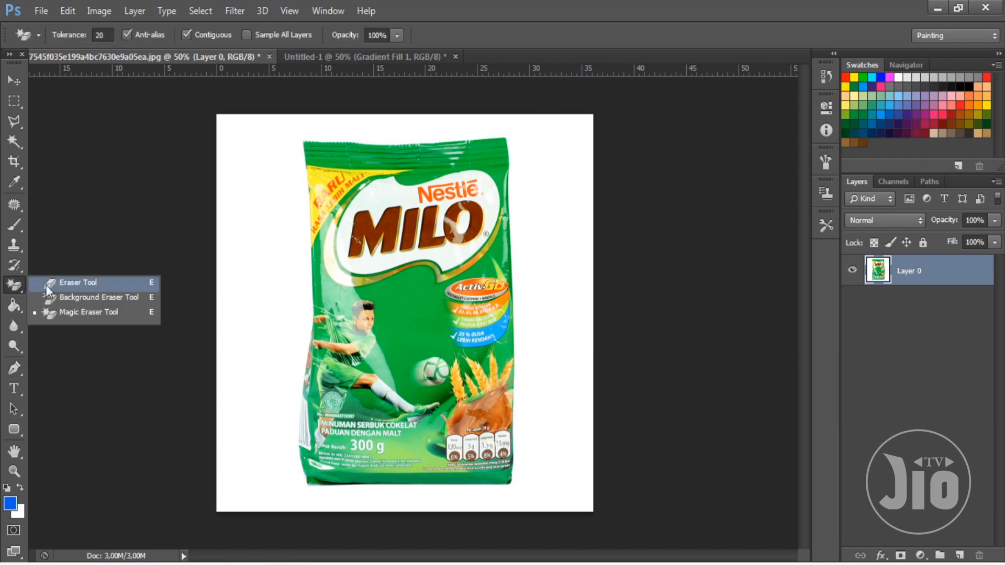
click(121, 312)
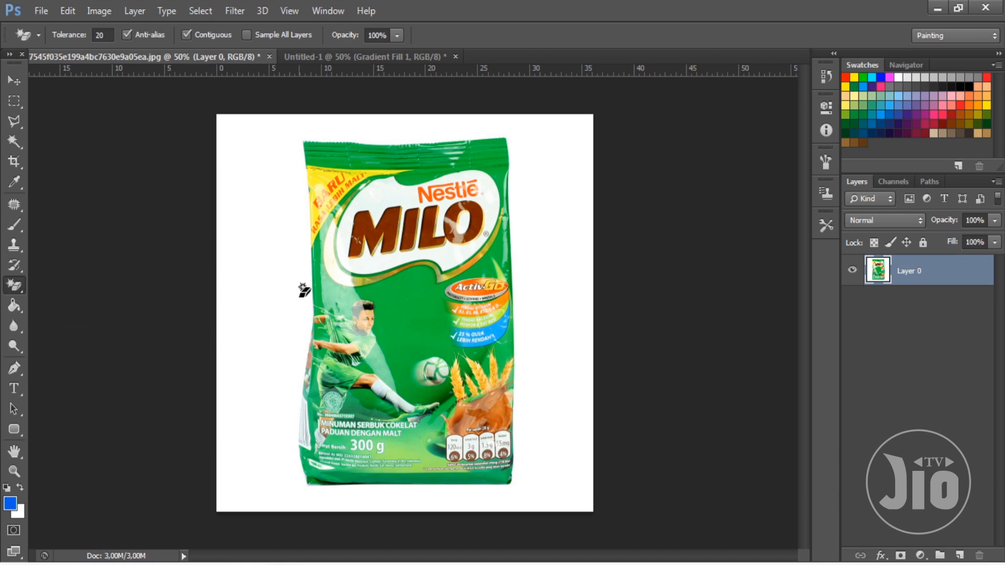
click(269, 245)
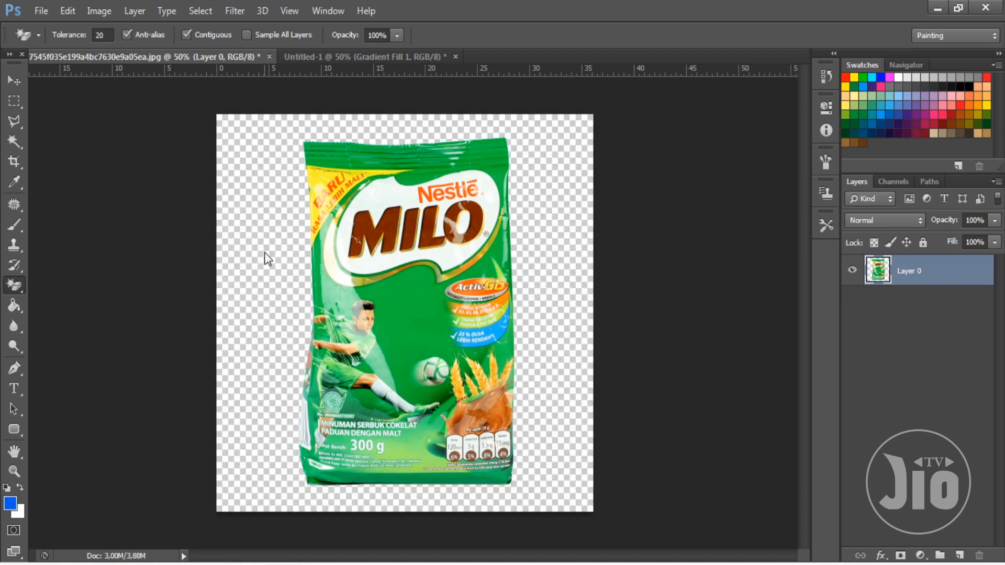
Bring the cut-out pouch into the Untitled-1 composition with the Move tool and place it slightly left of the canvas centre.
click(14, 79)
mouse_move(374, 302)
mouse_down()
mouse_move(411, 342)
mouse_move(370, 301)
mouse_up()
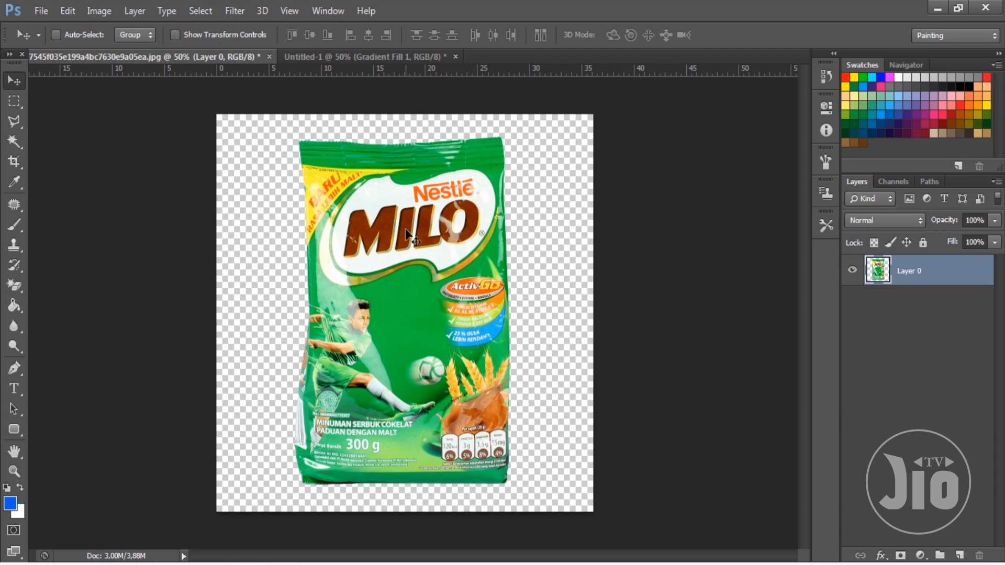
drag(399, 231, 446, 236)
drag(444, 273, 404, 269)
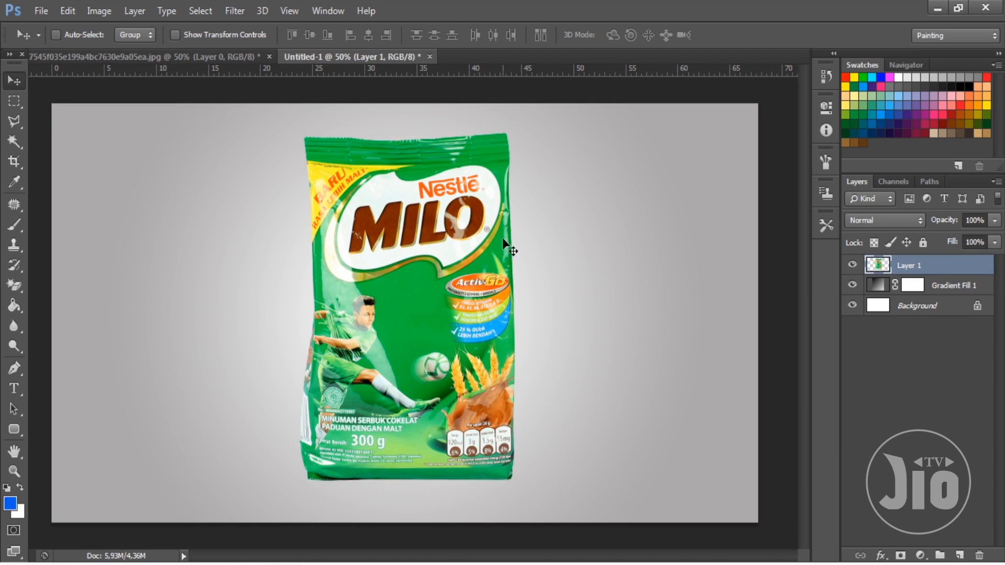
Inspect the pouch's edges against the gradient backdrop at 200%, down to its lower right corner.
key(ctrl+plus)
key(ctrl+plus)
key(ctrl+plus)
key(ctrl+plus)
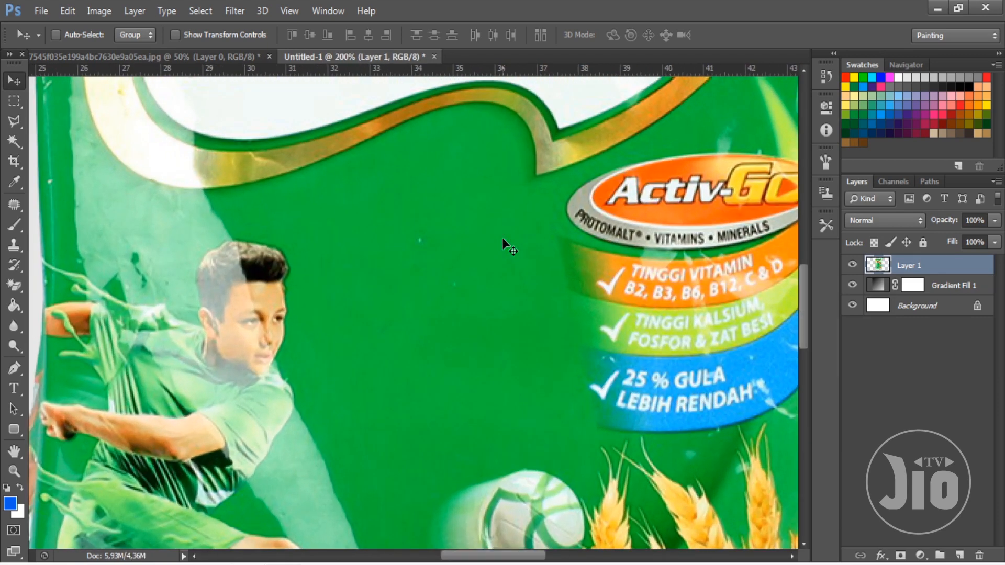
key(space)
drag(563, 188, 347, 541)
drag(487, 305, 473, 415)
drag(593, 380, 579, 152)
drag(593, 350, 581, 206)
drag(575, 386, 565, 174)
drag(549, 372, 579, 382)
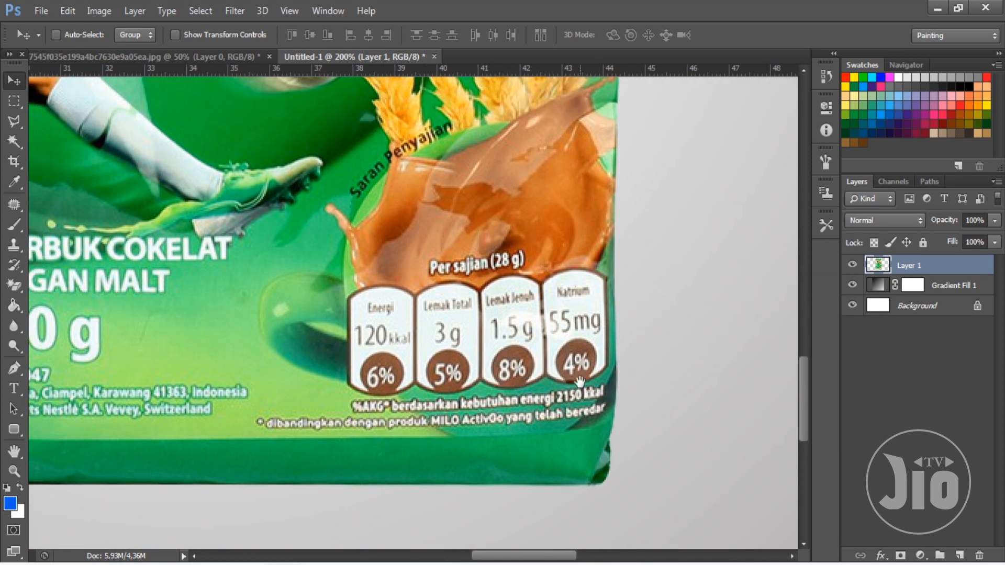
key(ctrl+minus)
key(ctrl+minus)
key(ctrl+minus)
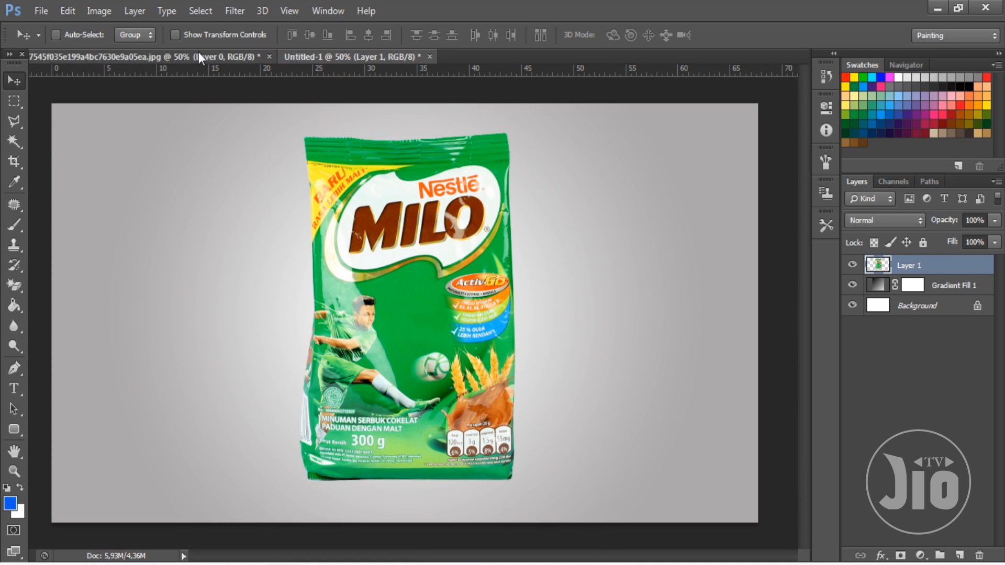
Close the original pouch image without saving its changes.
click(199, 53)
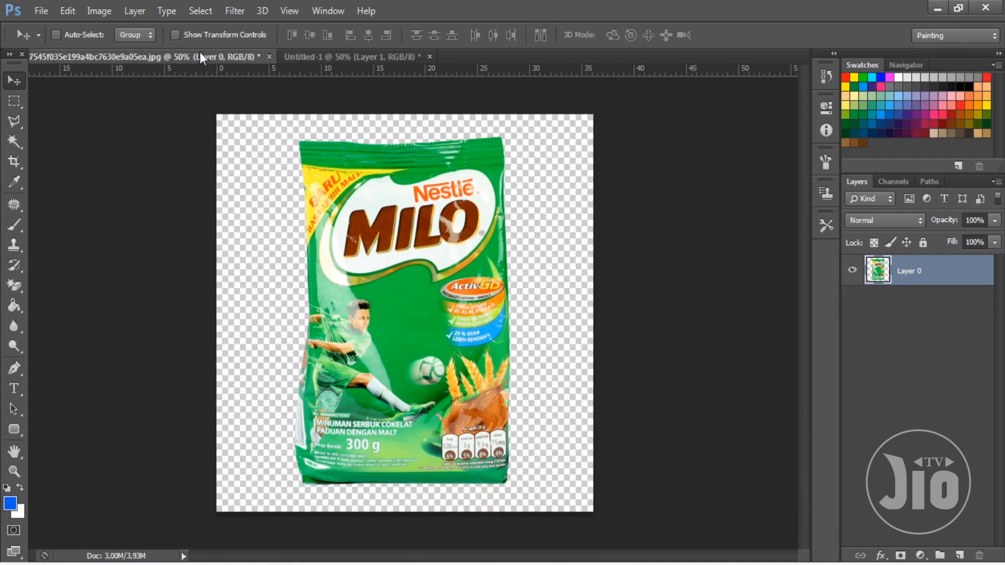
click(269, 56)
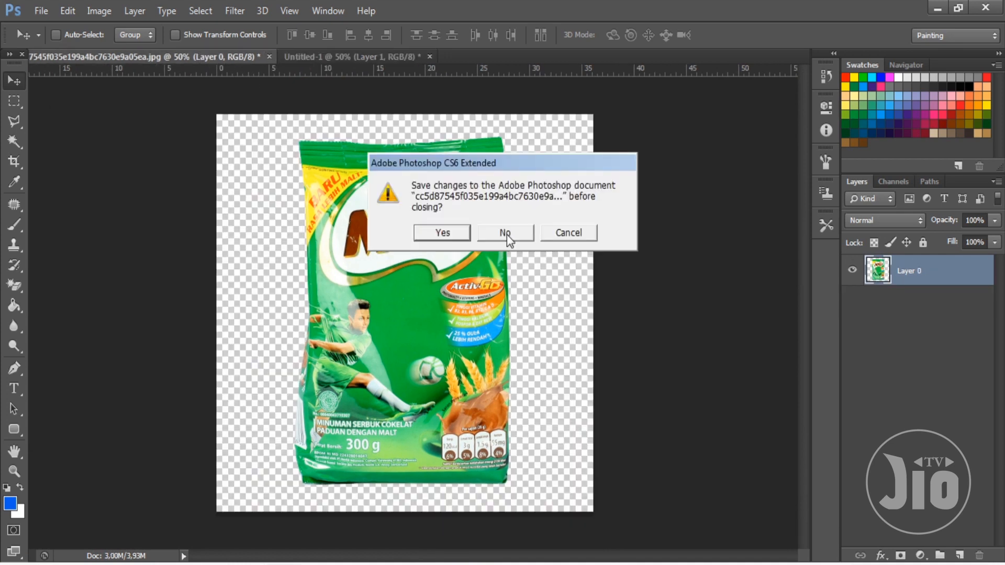
click(553, 233)
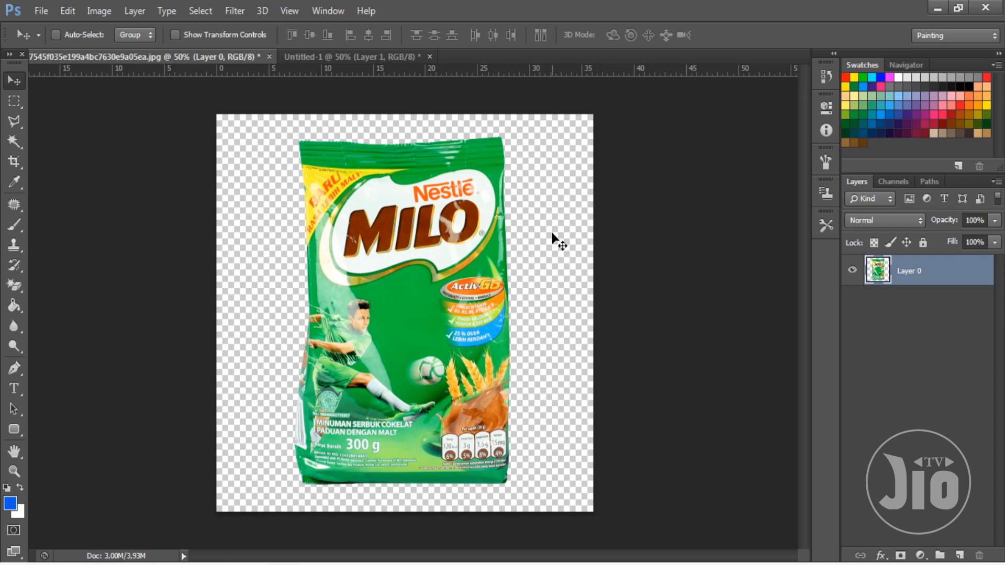
click(15, 286)
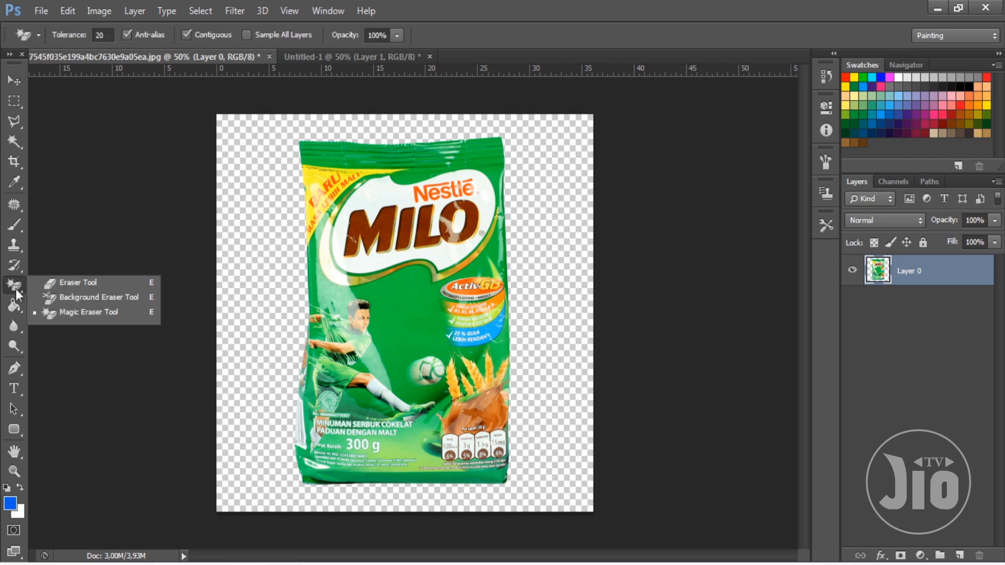
click(74, 309)
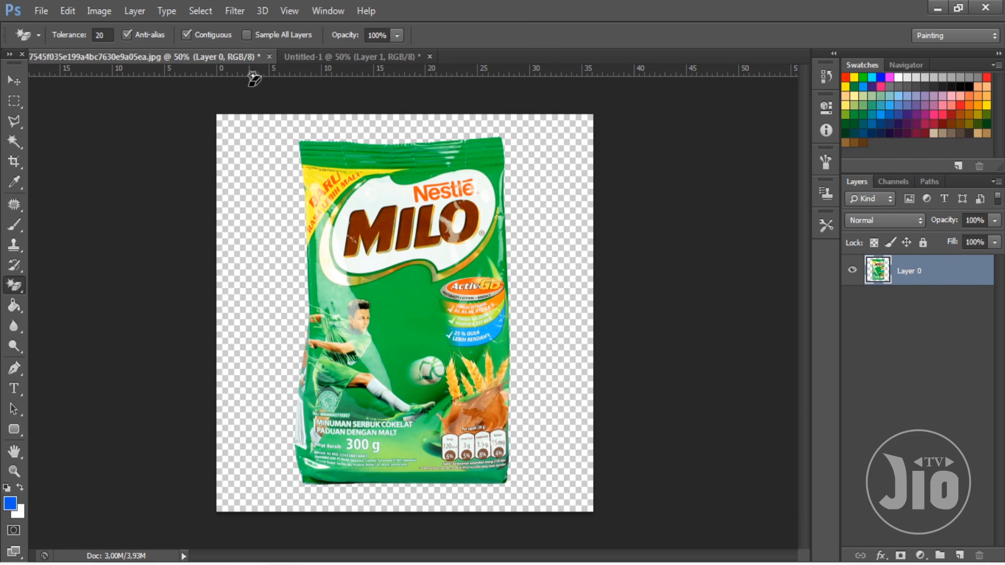
click(269, 56)
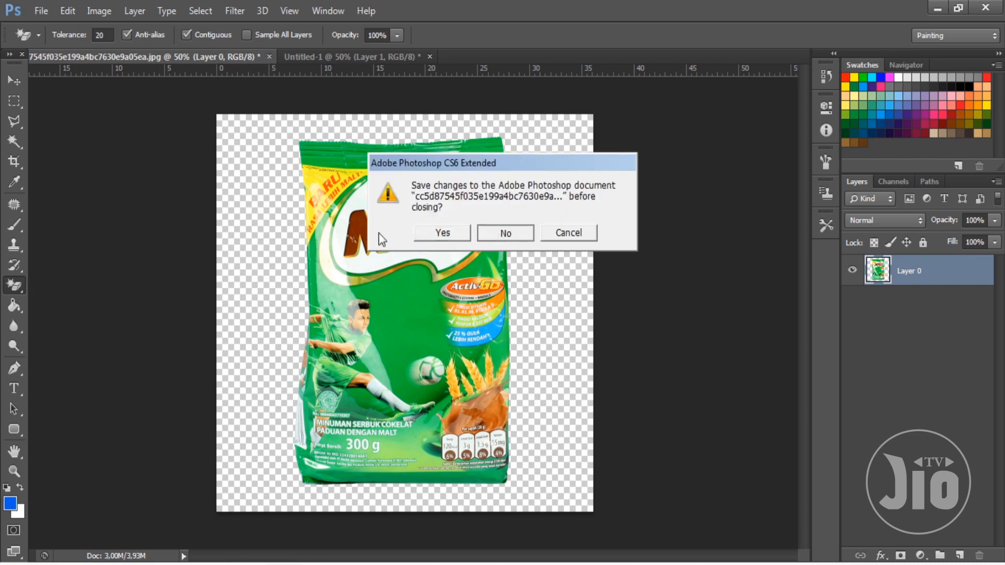
click(506, 231)
Open the 180301_coach_milo image from the MILO folder and convert its locked background into Layer 0.
click(41, 11)
click(41, 35)
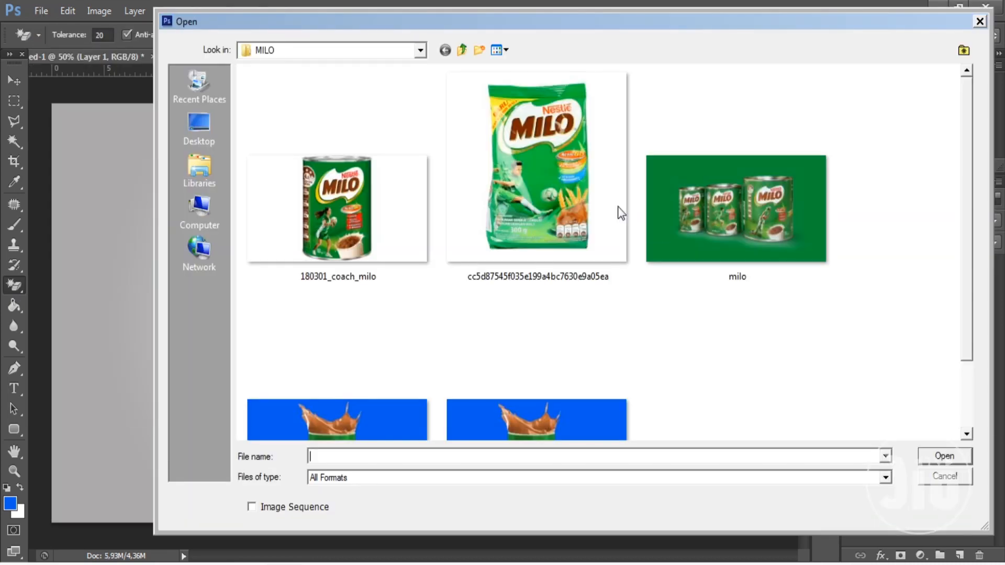
double_click(337, 213)
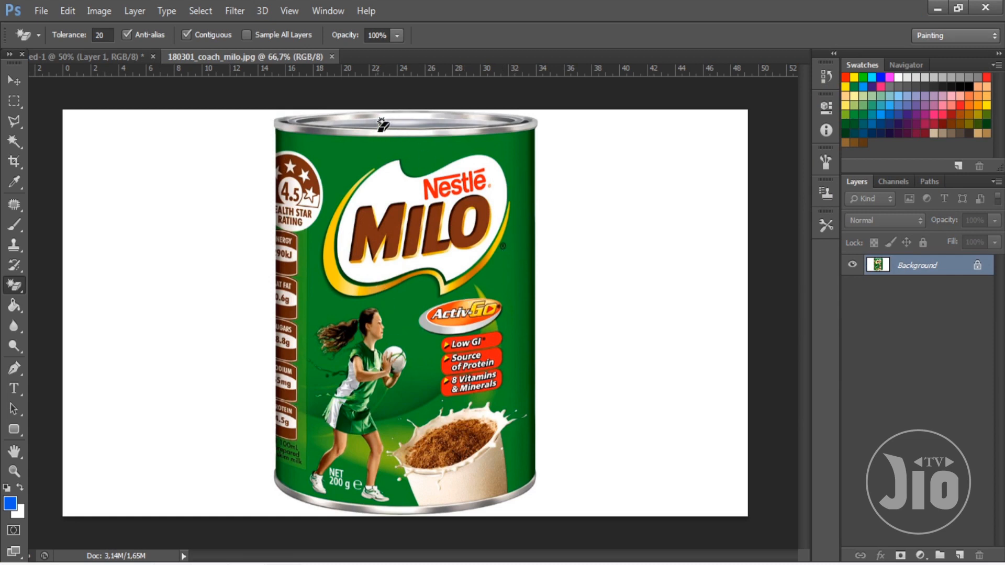
click(14, 80)
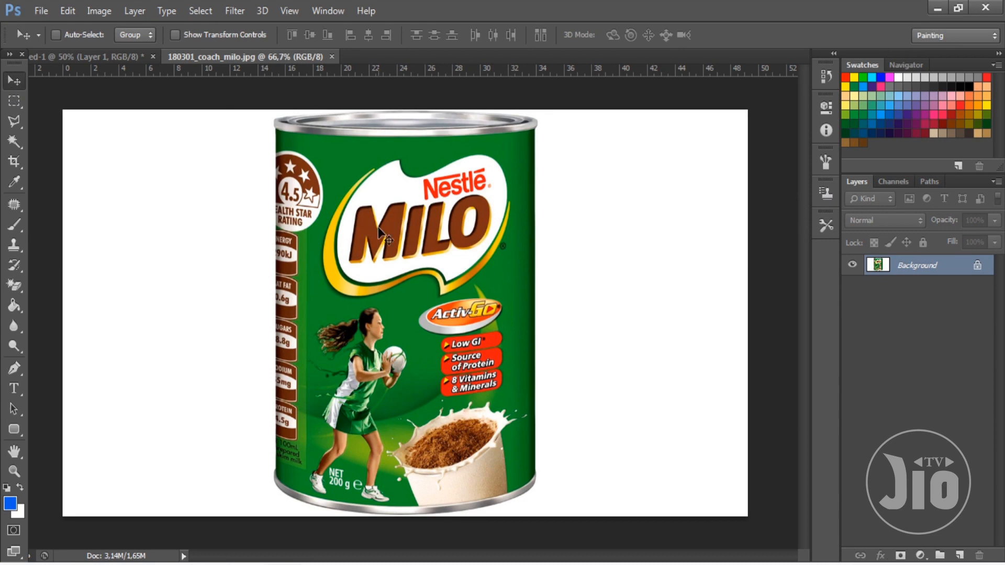
double_click(911, 268)
key(Return)
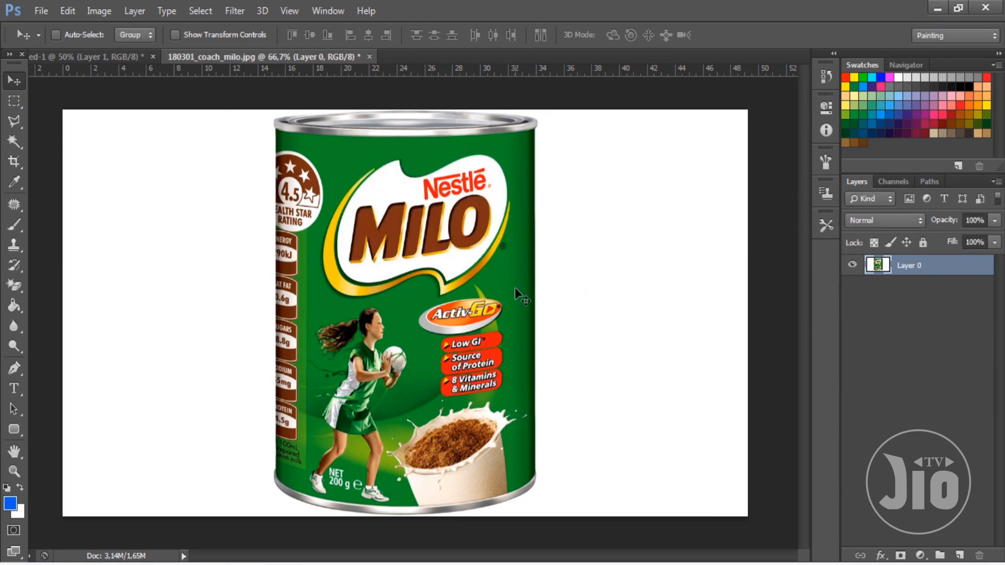
Inspect the Milo can's artwork and edges at 200%, including the milk splash and lower rim.
key(ctrl+plus)
key(ctrl+plus)
key(space)
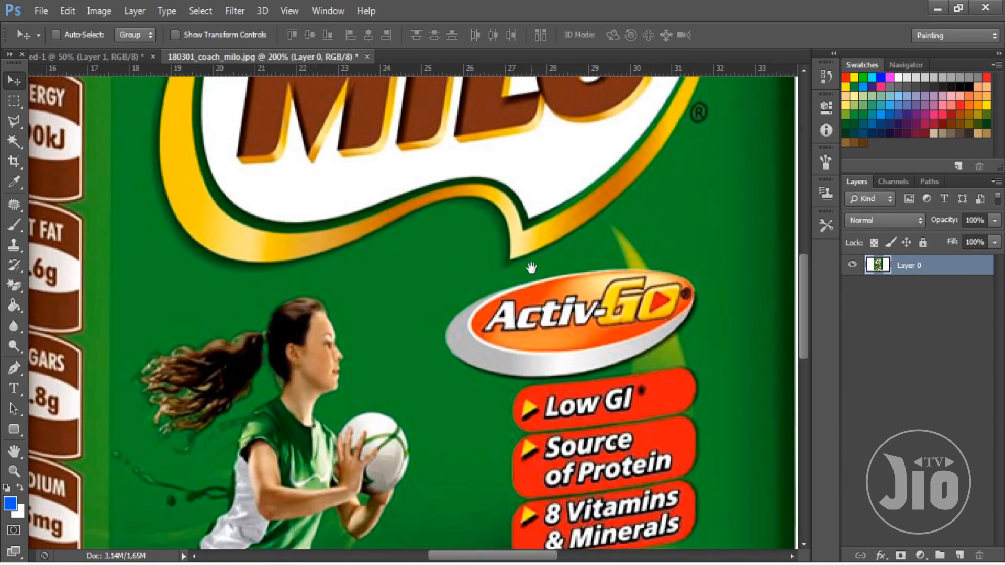
drag(521, 225, 523, 487)
drag(560, 144, 595, 141)
drag(515, 205, 487, 110)
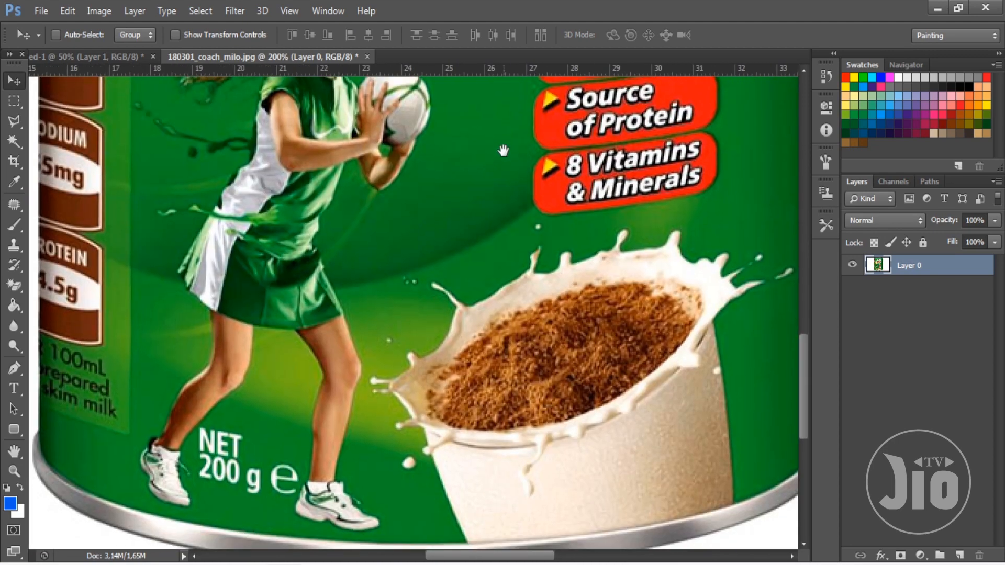
key(ctrl+minus)
key(ctrl+minus)
key(ctrl+minus)
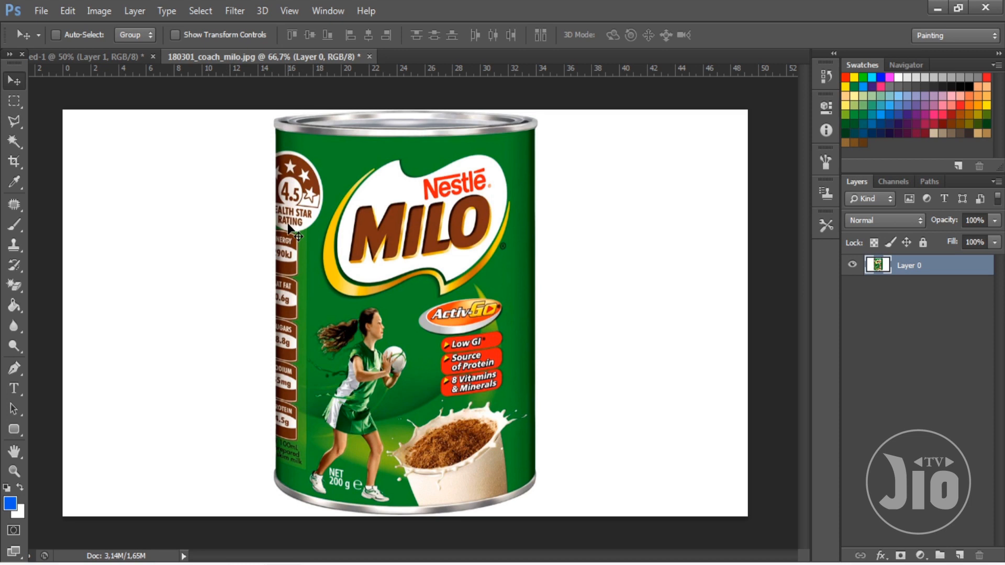
Erase the white background around the Milo can with the Magic Eraser at tolerance 20.
drag(14, 286, 43, 312)
click(161, 285)
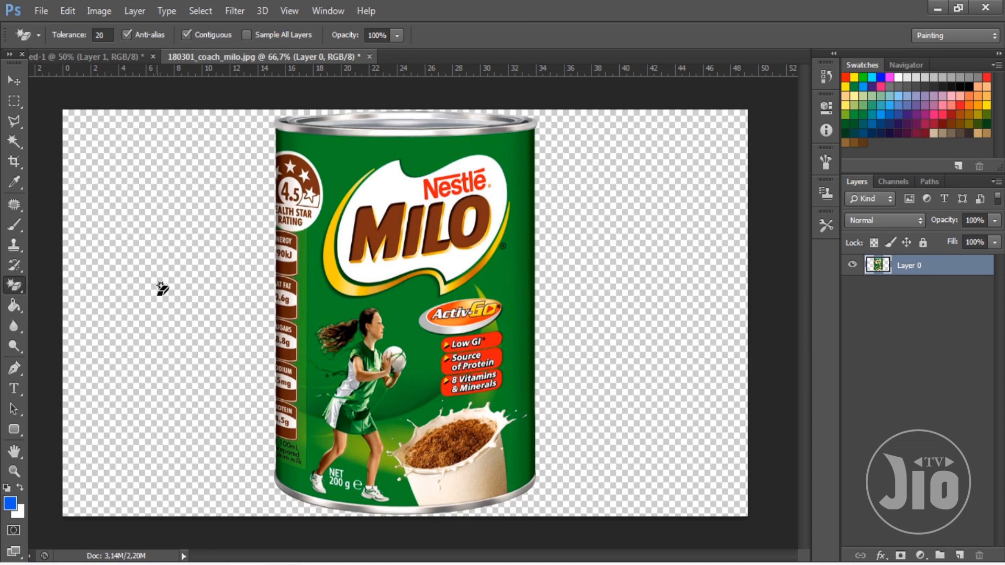
key(v)
drag(457, 344, 427, 332)
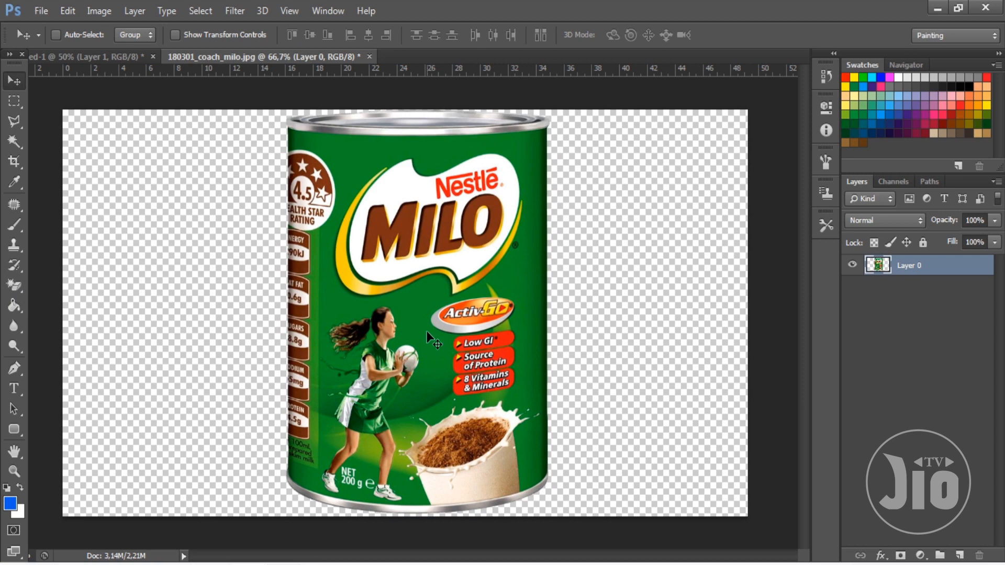
drag(426, 331, 414, 332)
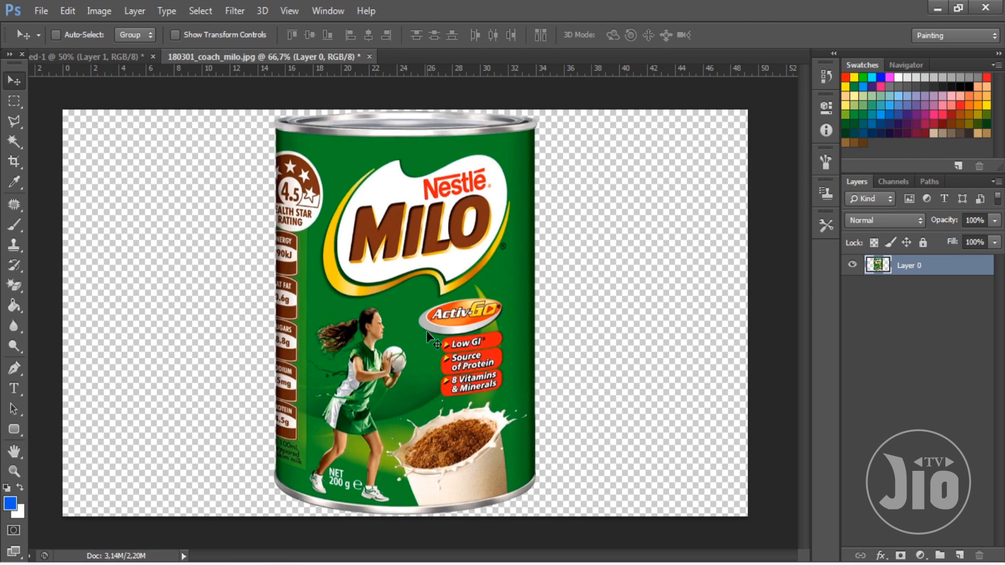
Add a new layer beneath the can layer and fill it with bright green #1ccc49 using the Paint Bucket.
click(960, 555)
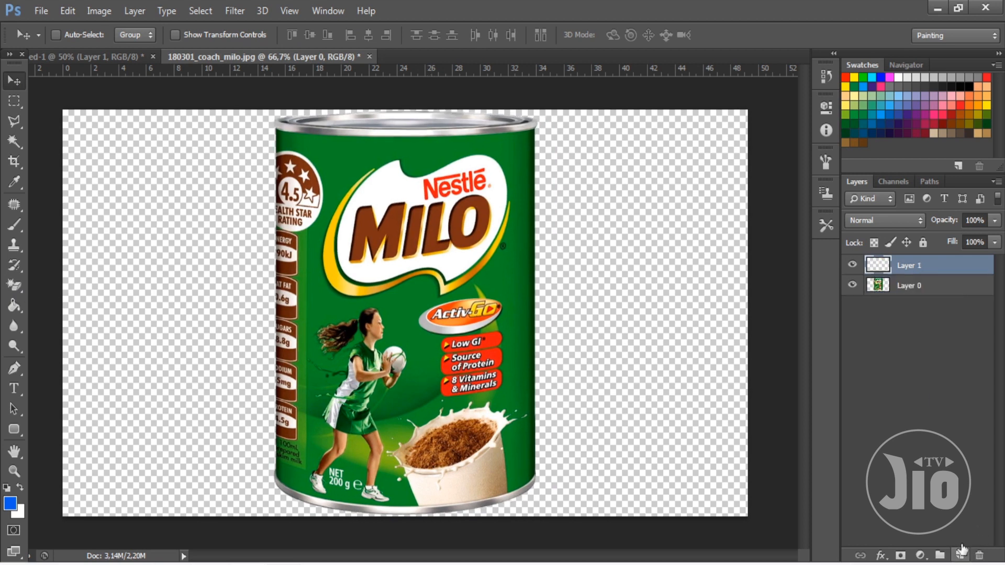
drag(952, 289, 953, 291)
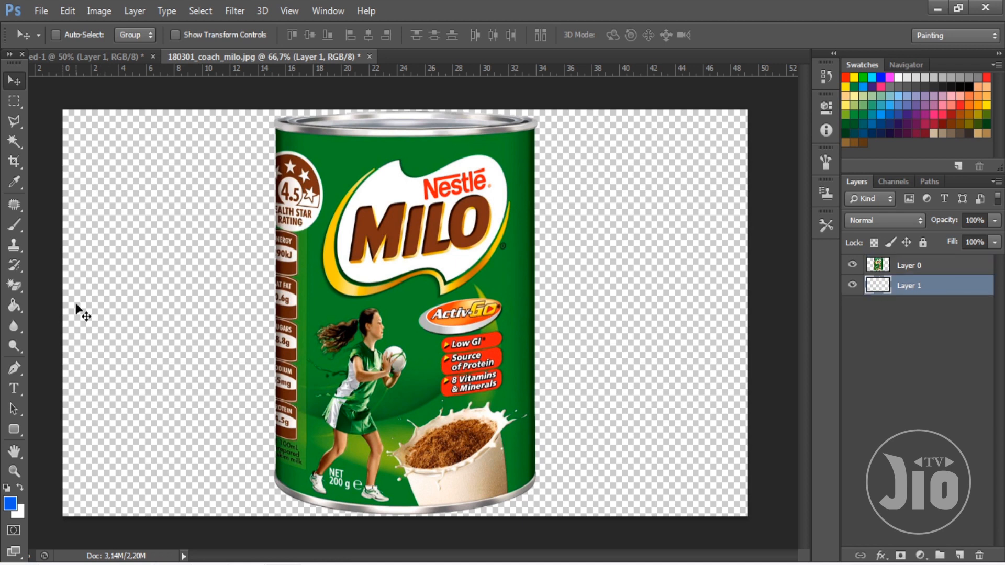
click(16, 306)
right_click(16, 306)
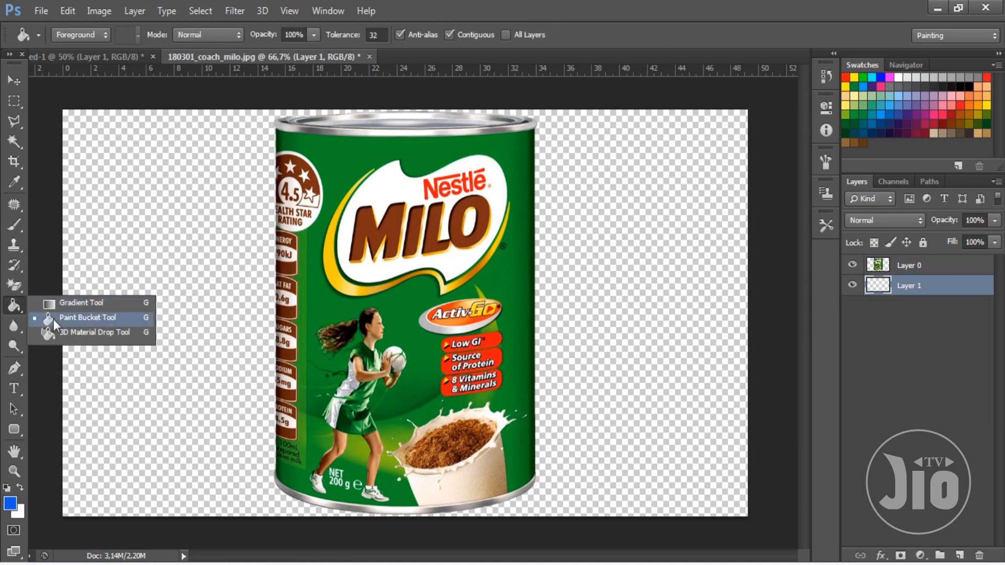
click(47, 314)
alt+click(352, 158)
click(10, 504)
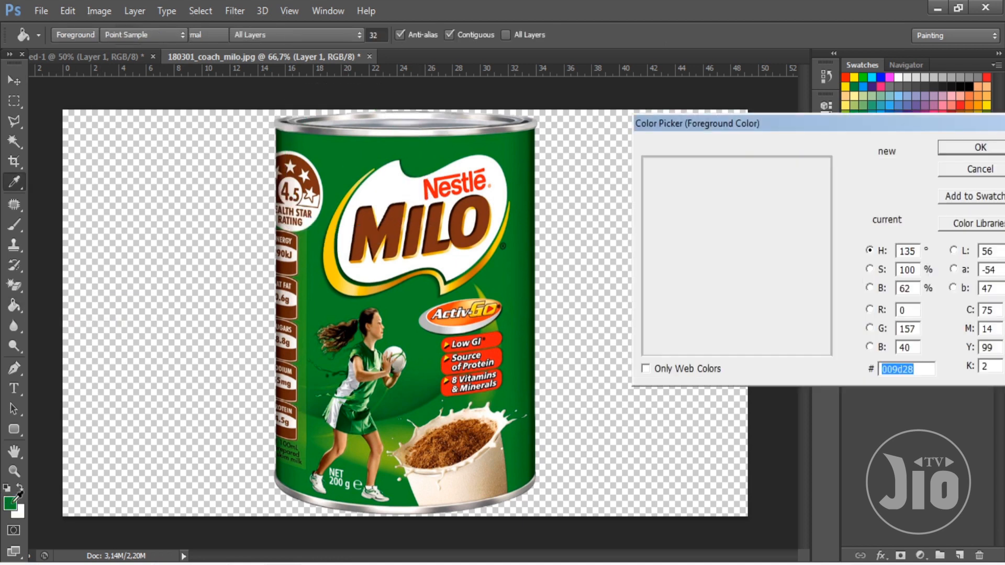
click(803, 197)
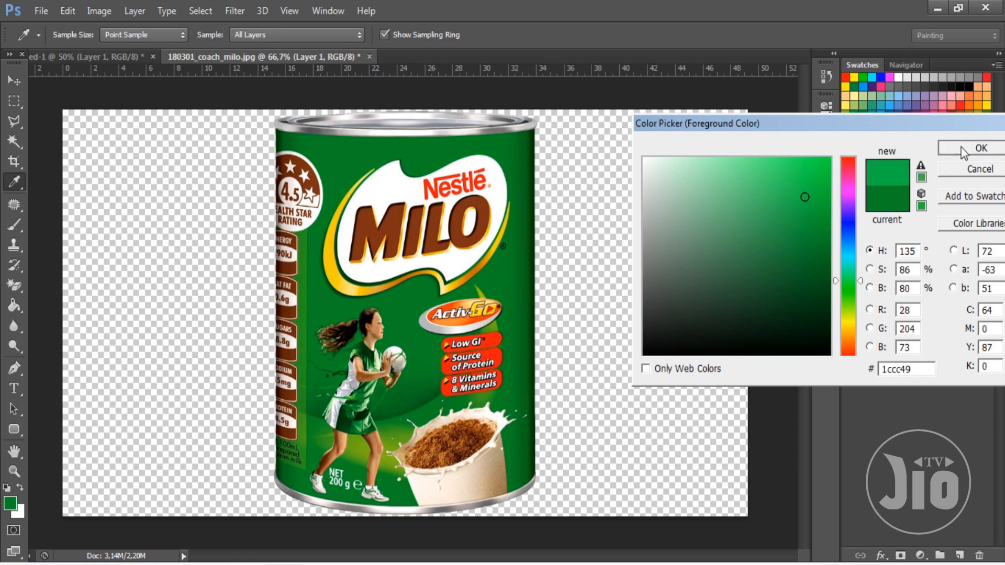
click(981, 148)
click(605, 423)
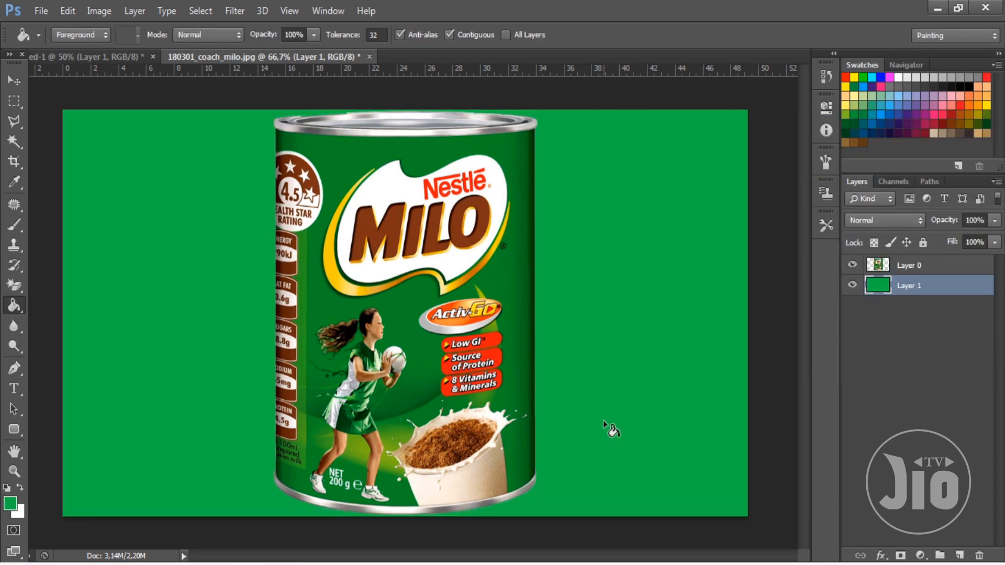
Refill the backdrop layer behind the can with a slightly darker green.
click(10, 504)
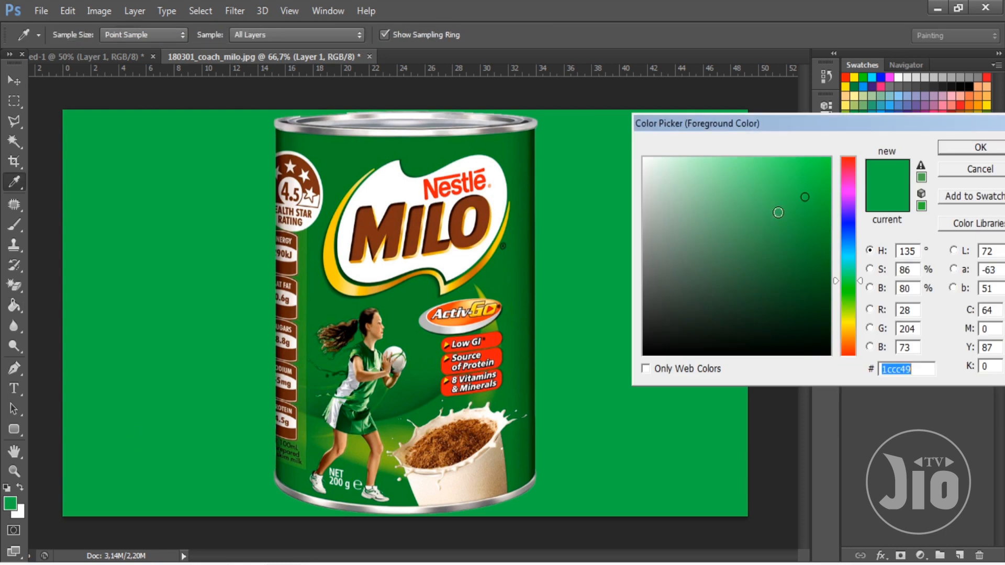
click(980, 147)
click(622, 215)
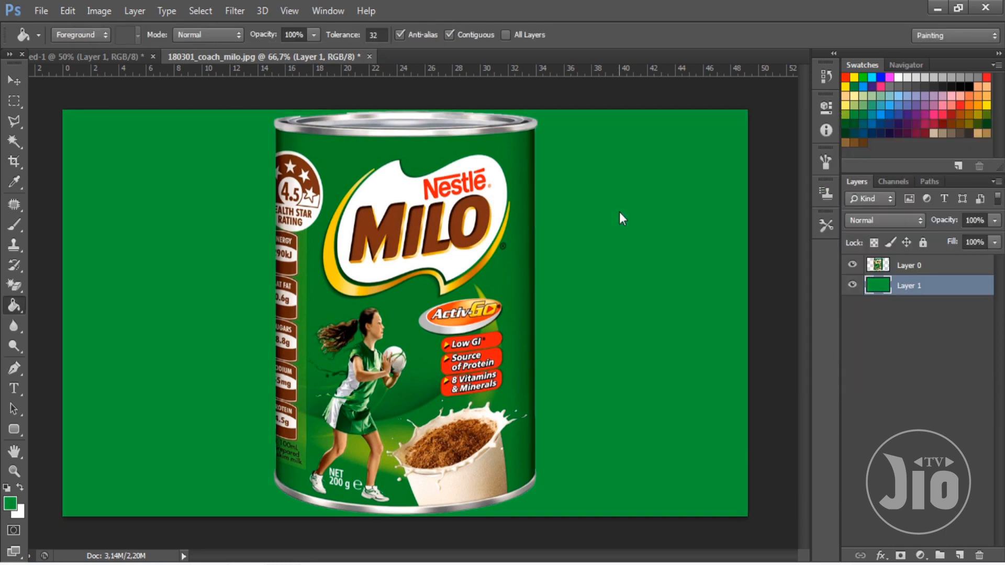
Merge the can with the green backdrop layer and erase the green around it with the Magic Eraser at tolerance 20.
shift+click(920, 271)
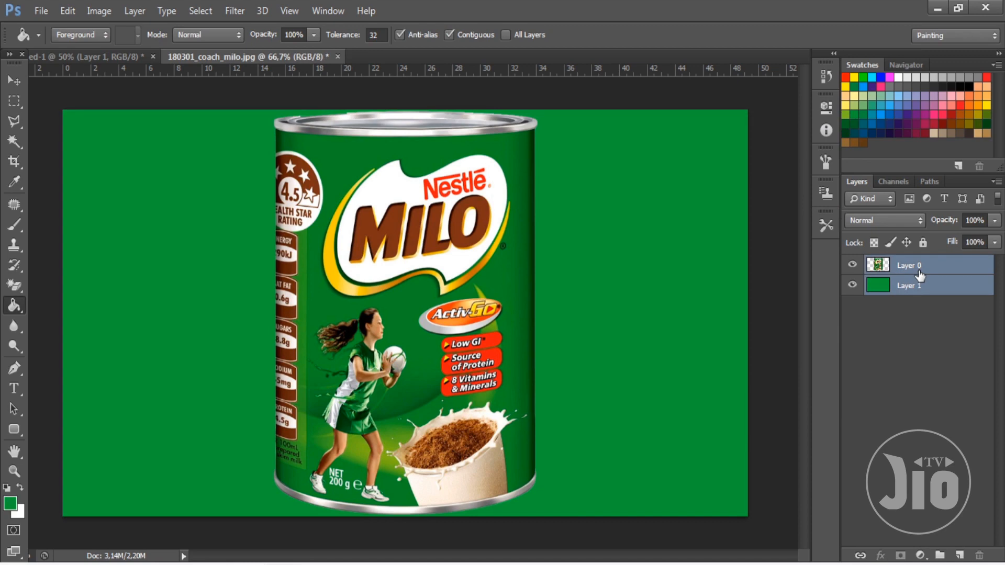
key(ctrl+e)
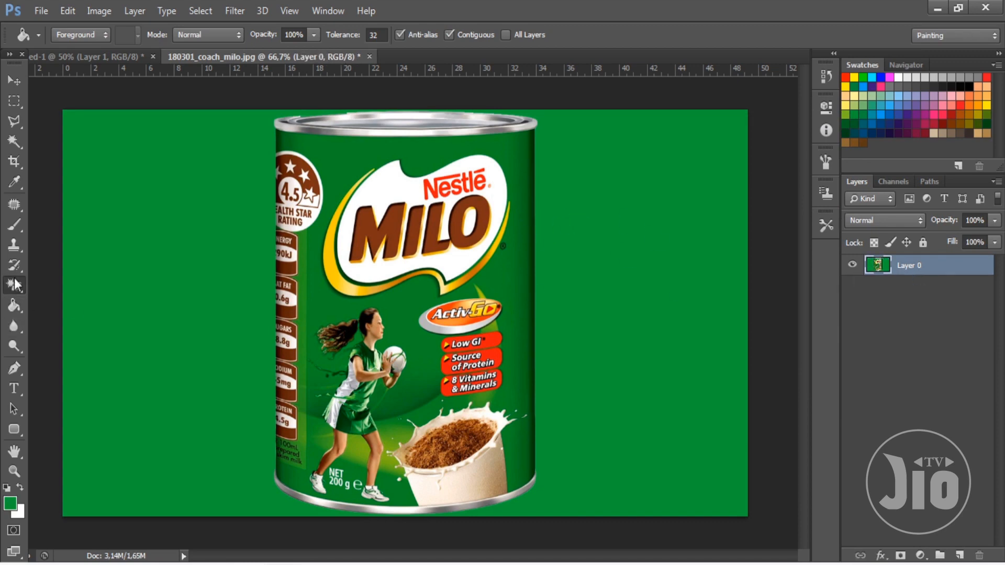
click(14, 285)
click(89, 311)
click(217, 273)
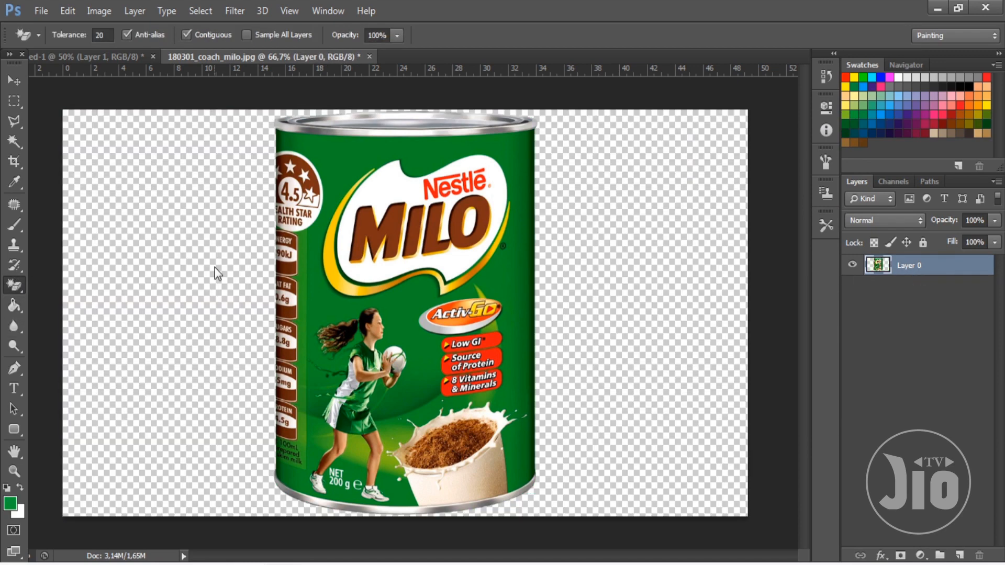
Undo the erasing and merging, and refill the backdrop layer with a dark green sampled from the can's shaded edge.
key(ctrl+alt+z)
key(ctrl+alt+z)
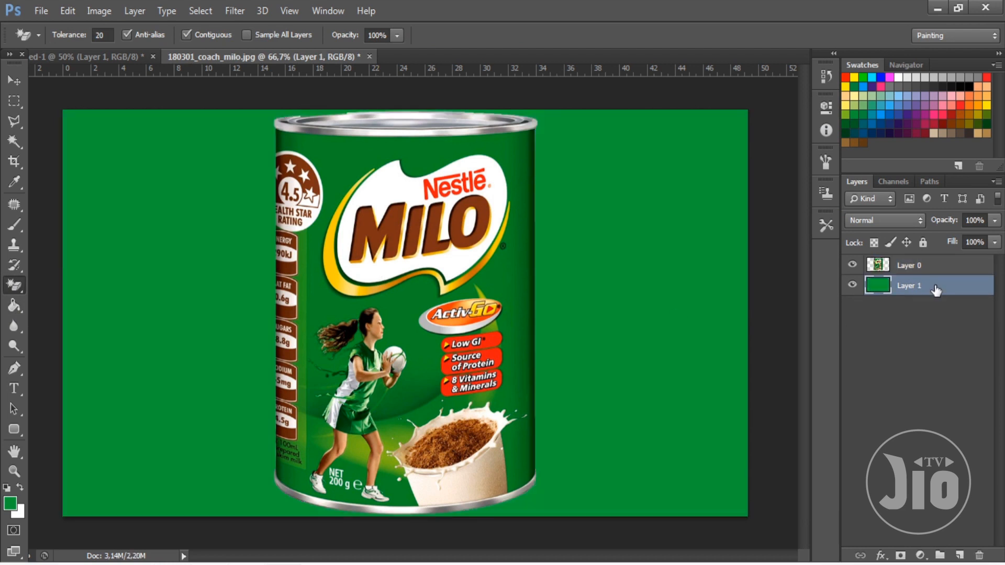
click(14, 305)
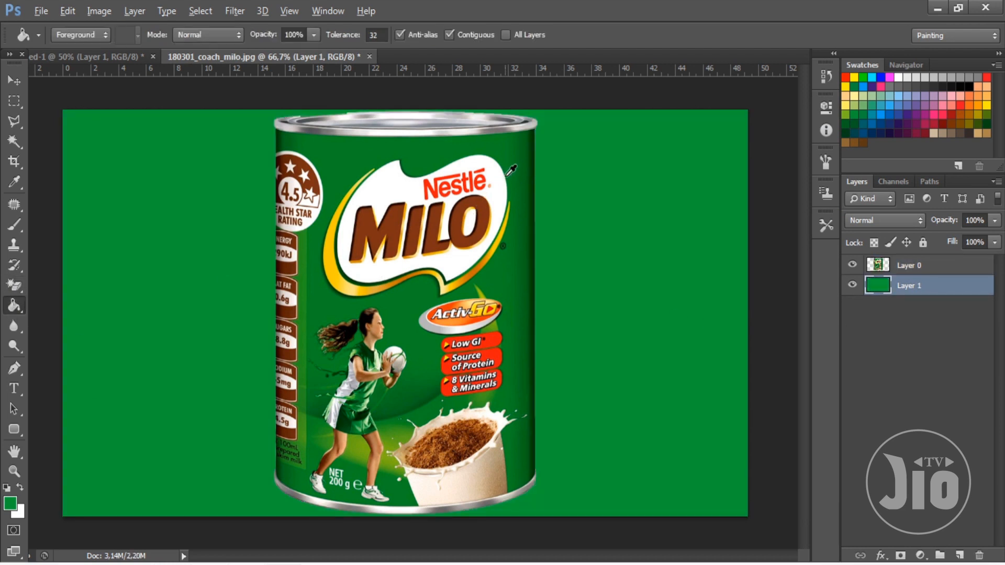
alt+click(530, 173)
click(180, 357)
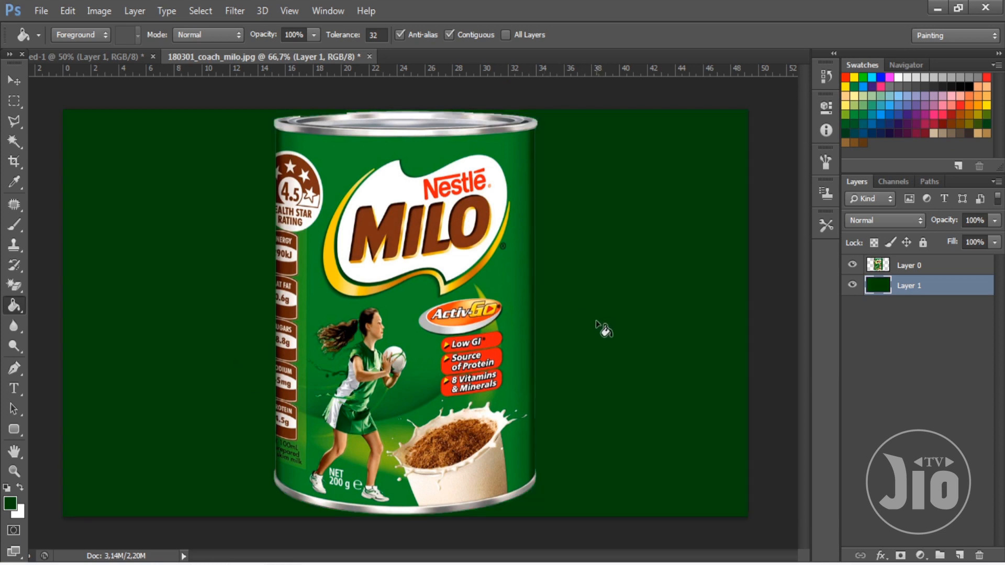
Merge the can with the dark green backdrop, erase the backdrop with the Magic Eraser at tolerance 20, and check the cutout at 200%.
shift+click(935, 264)
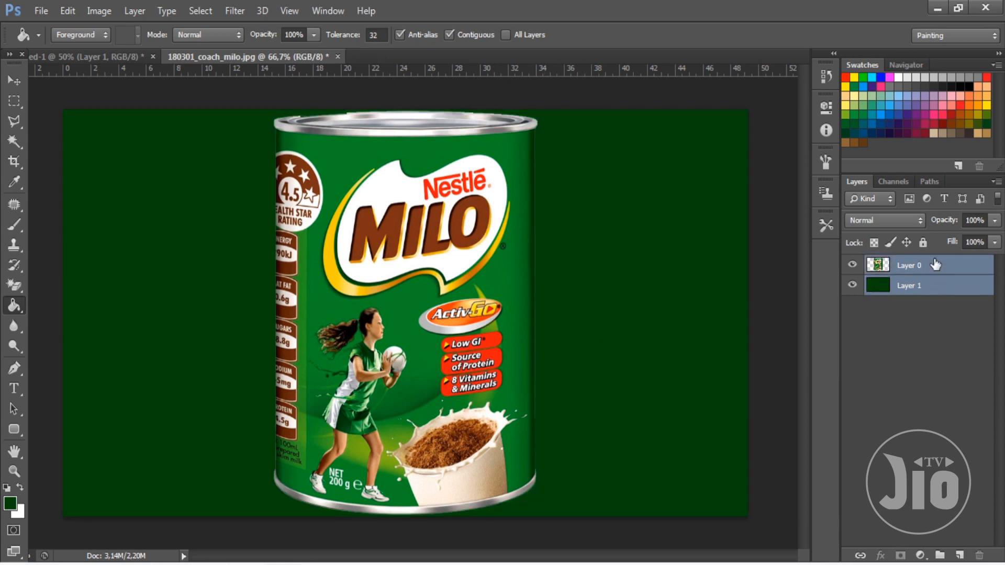
key(ctrl+e)
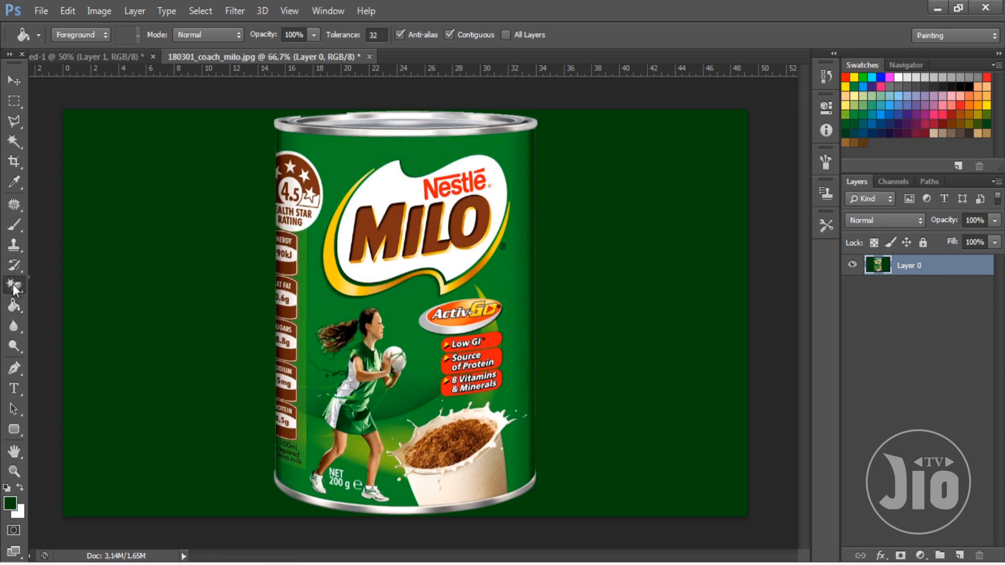
click(14, 287)
click(67, 319)
click(199, 269)
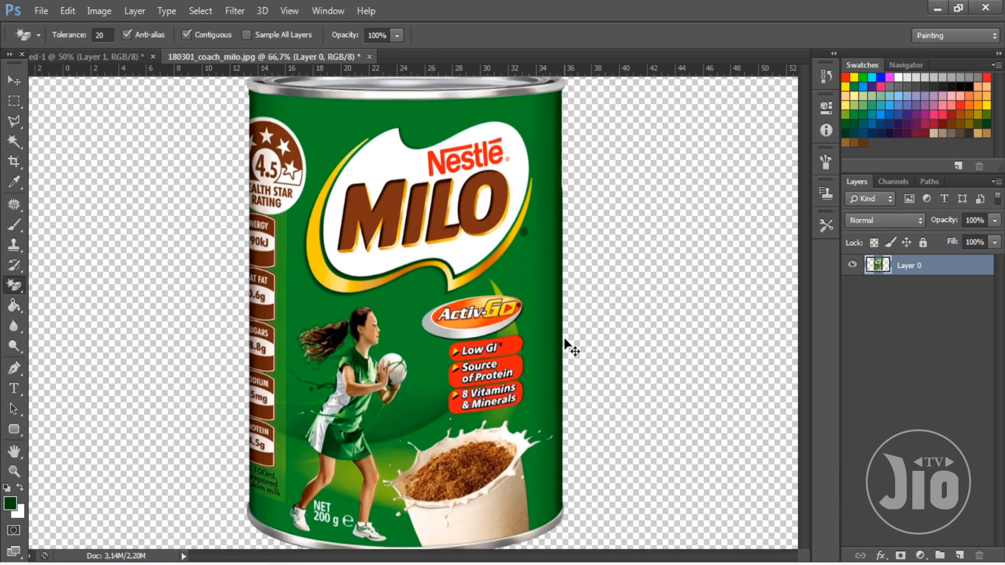
key(ctrl+plus)
key(ctrl+plus)
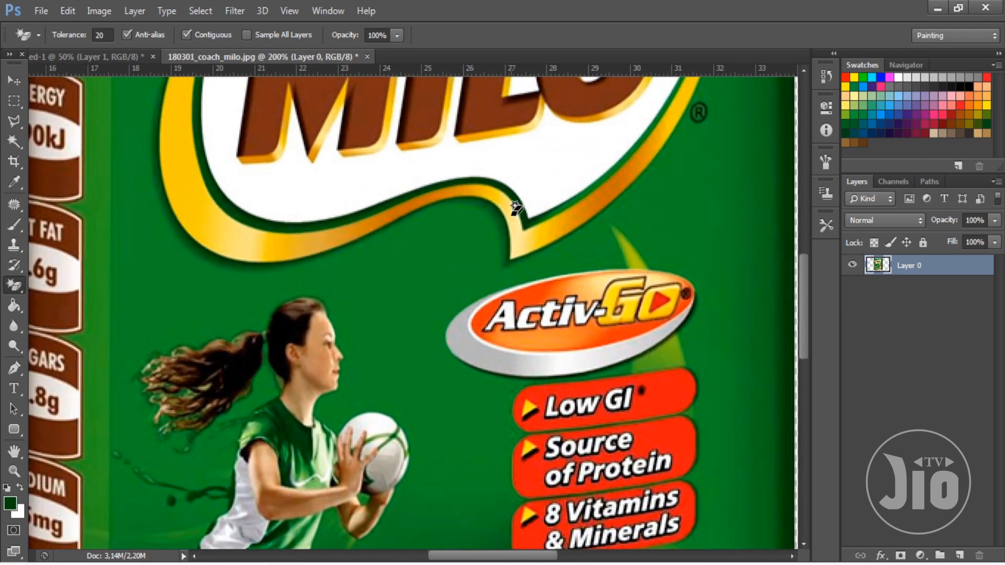
key(ctrl+minus)
key(ctrl+minus)
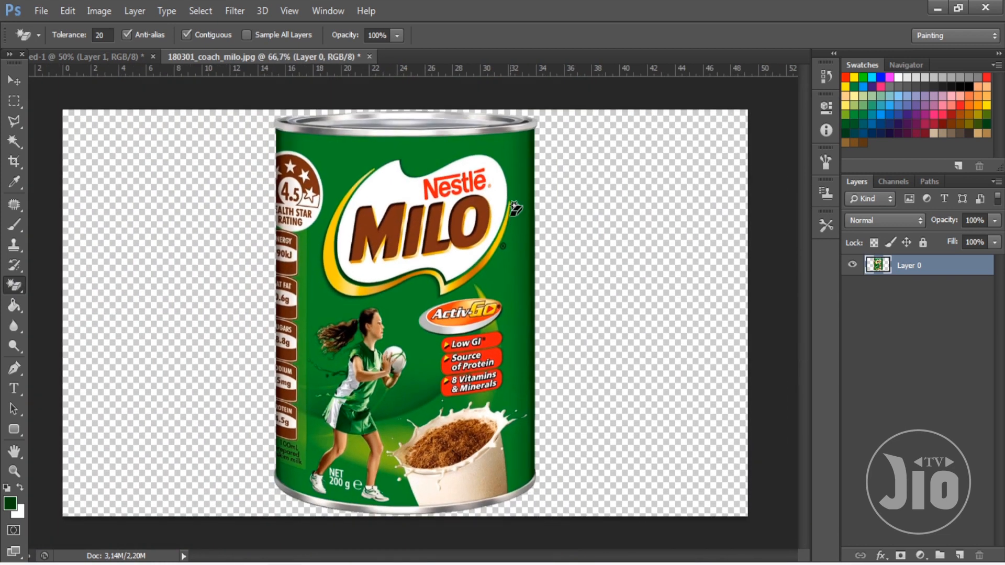
Undo the green backdrop tests and the earlier erasing until the can is back on its original white background.
key(ctrl+alt+z)
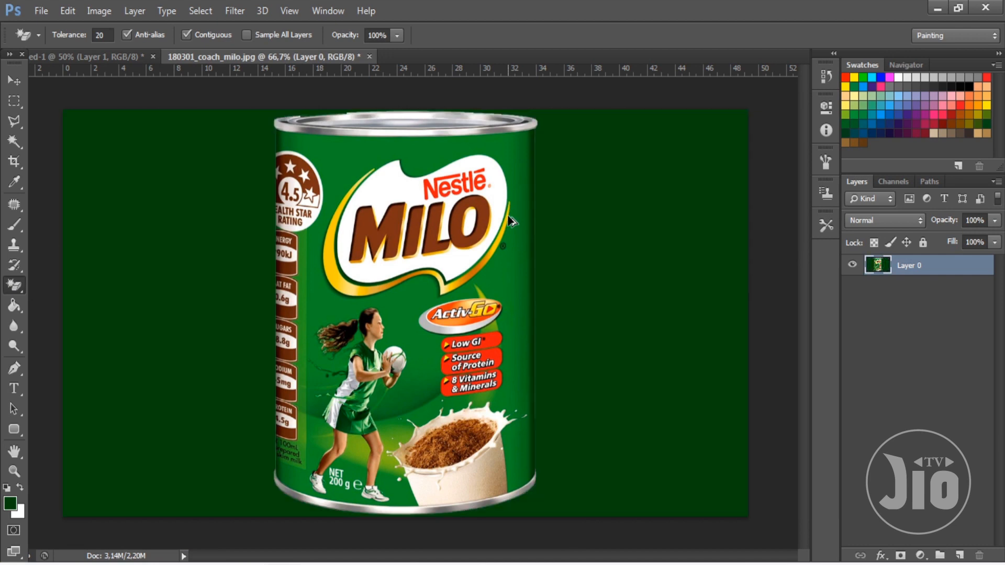
key(ctrl+alt+z)
key(ctrl+alt+z)
key(ctrl+alt+z)
key(ctrl+alt+z)
key(ctrl+alt+z)
key(ctrl+alt+z)
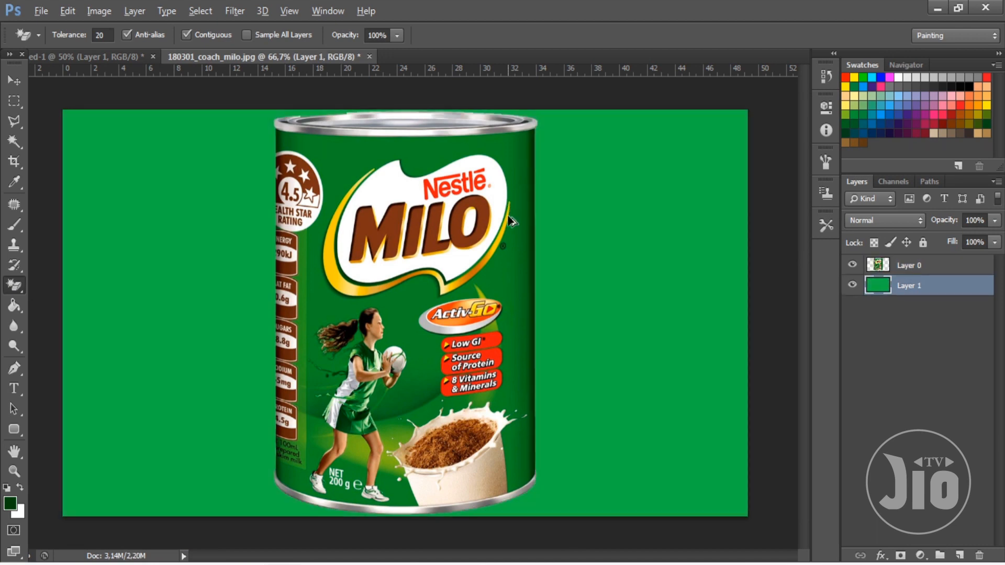
key(ctrl+alt+z)
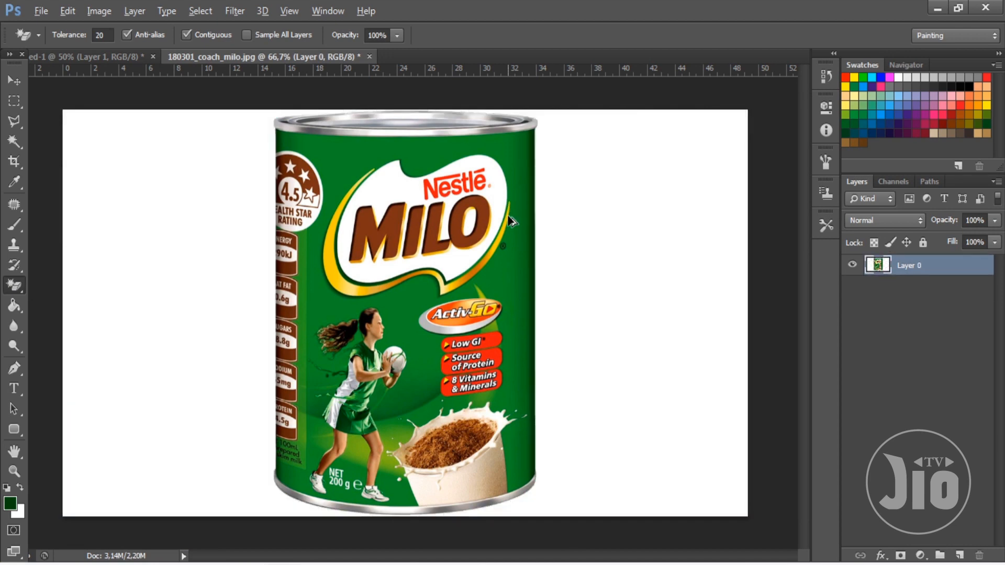
Open the milo image of three cans from the MILO folder and convert its locked background into Layer 0.
click(41, 10)
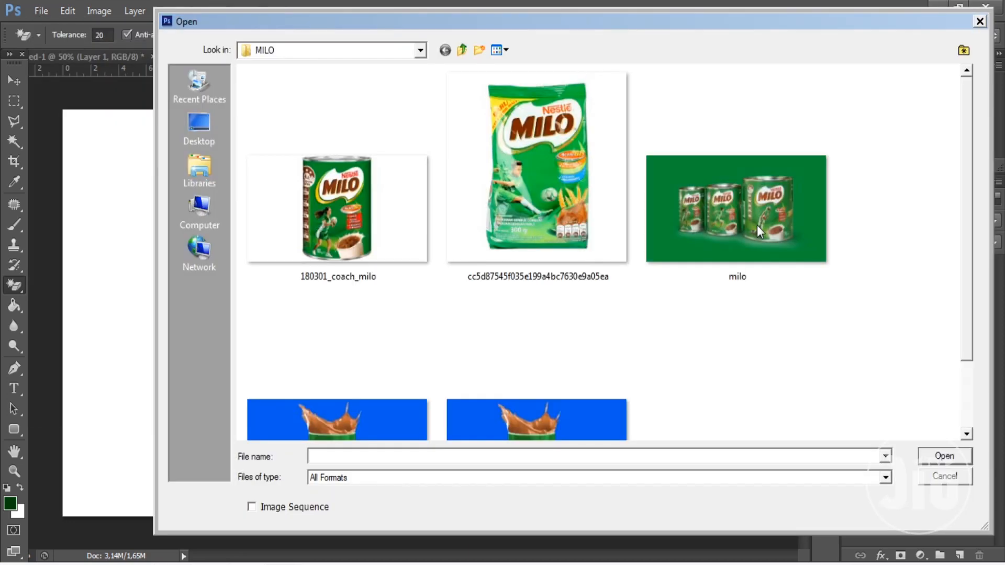
double_click(757, 225)
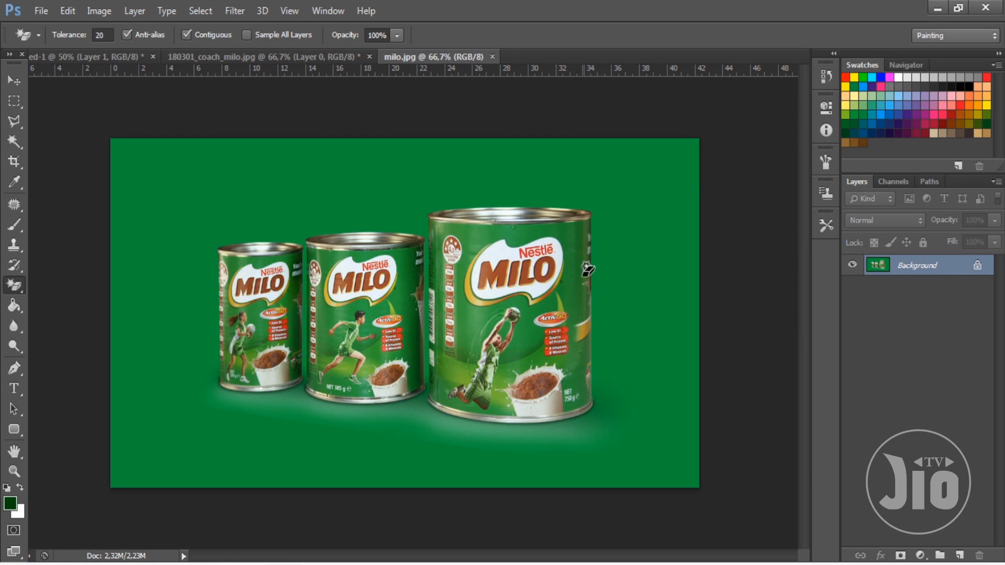
double_click(947, 265)
key(Return)
Erase the green background around the three cans with the Magic Eraser at tolerance 20.
right_click(17, 288)
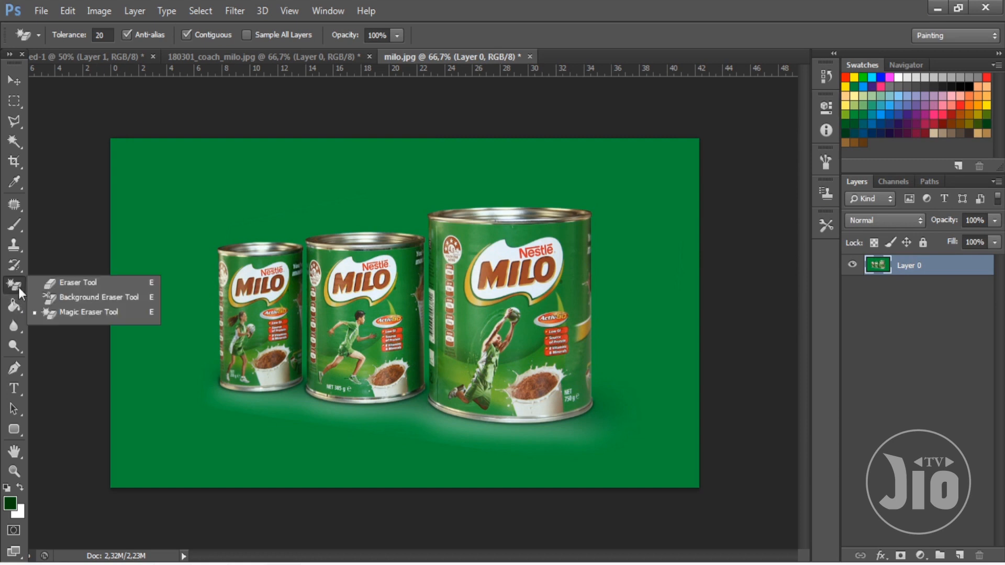
click(68, 315)
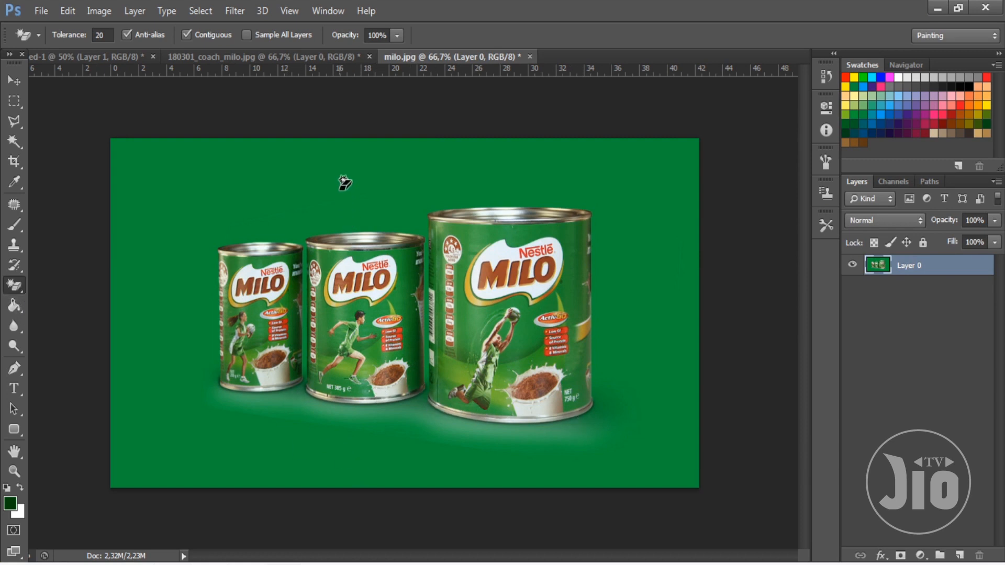
click(375, 184)
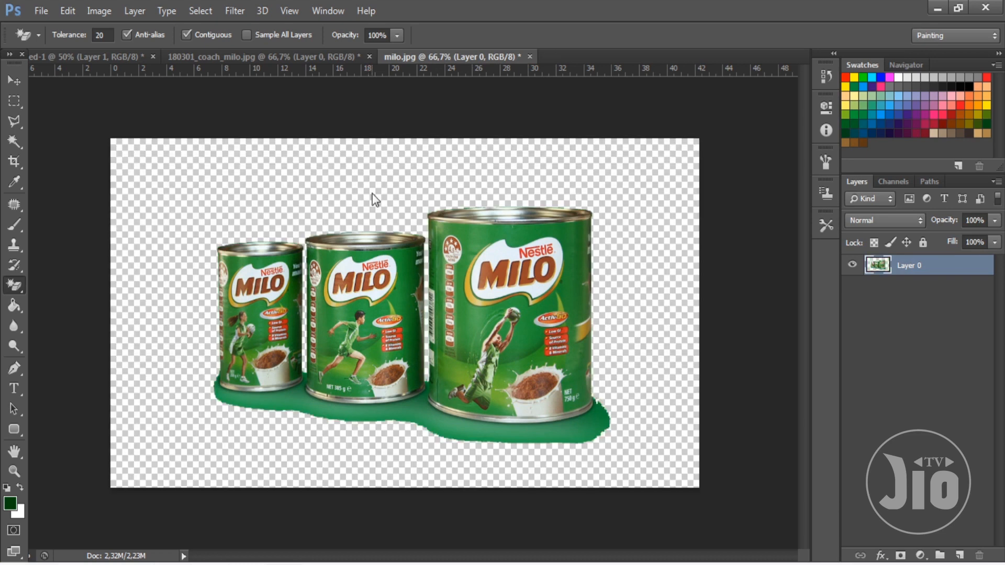
Erase the leftover green shadow areas beneath the three cans with the Magic Eraser.
click(331, 412)
click(417, 404)
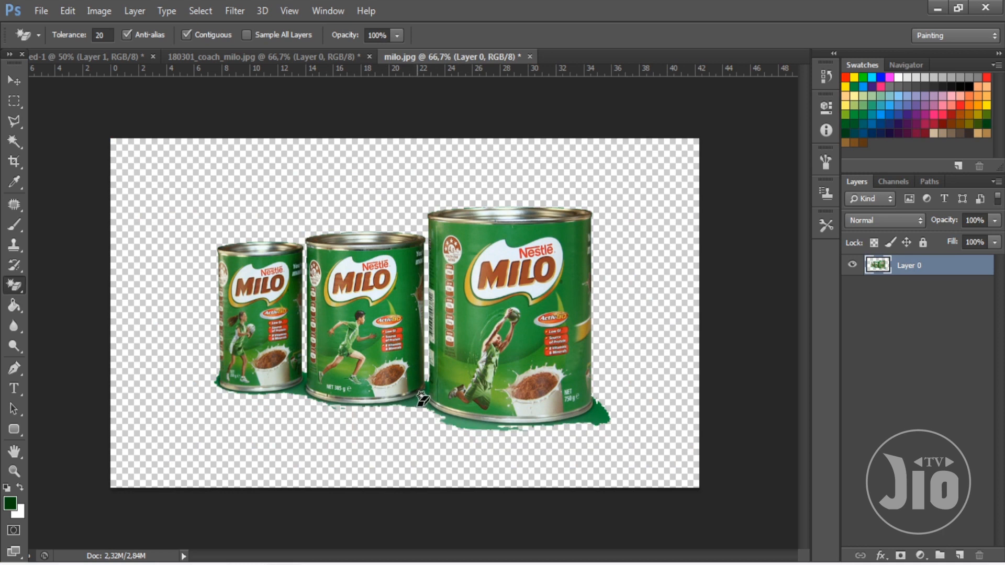
click(419, 405)
click(459, 417)
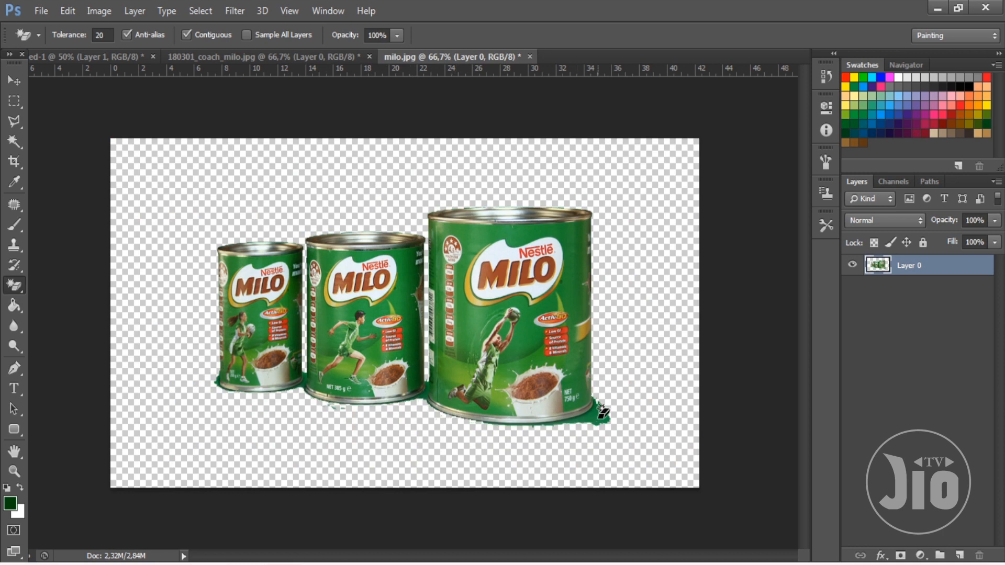
click(602, 406)
Move the three-can cutout into the gray gradient composition, hide the pouch on Layer 1, and position the cans near the canvas center.
click(18, 84)
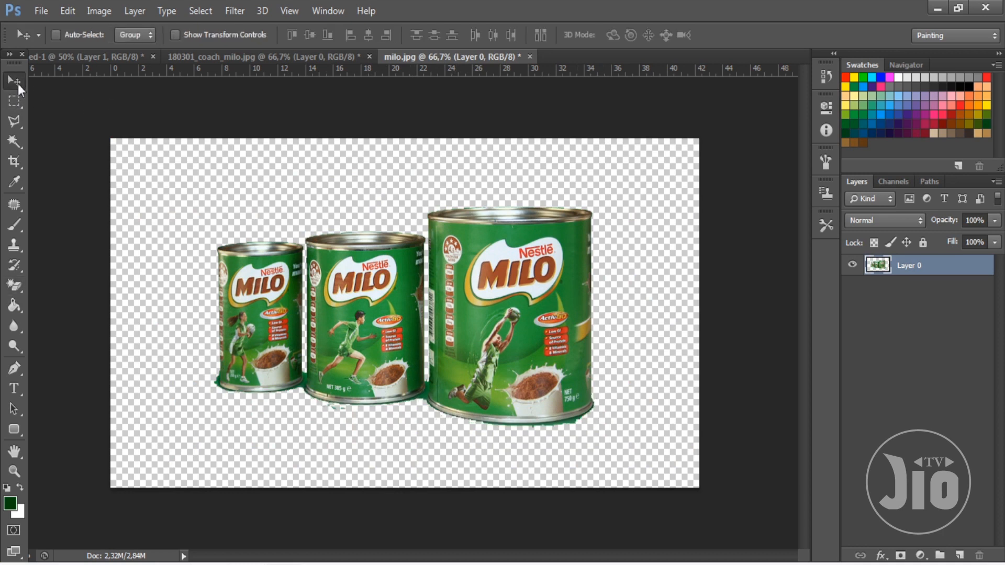
drag(190, 99, 799, 287)
click(852, 285)
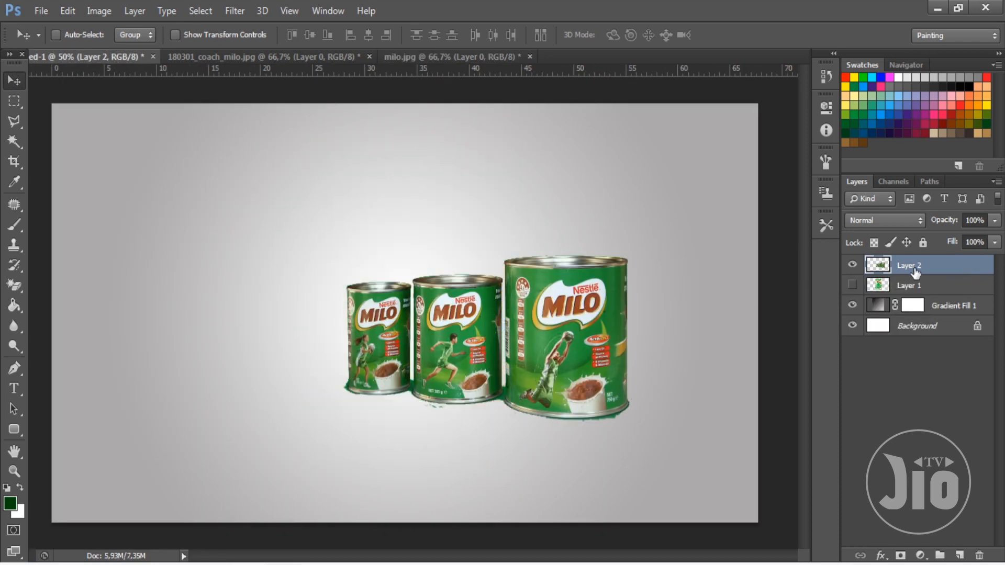
drag(573, 329, 411, 343)
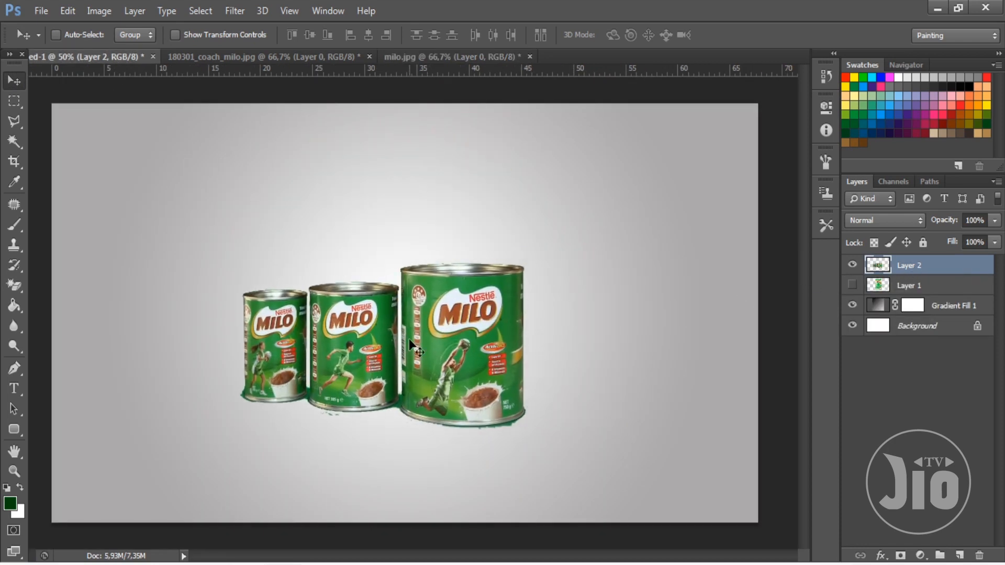
Inspect the rims and side edges of the three cans at 200% for leftover green fringes.
key(ctrl+plus)
key(ctrl+plus)
key(ctrl+plus)
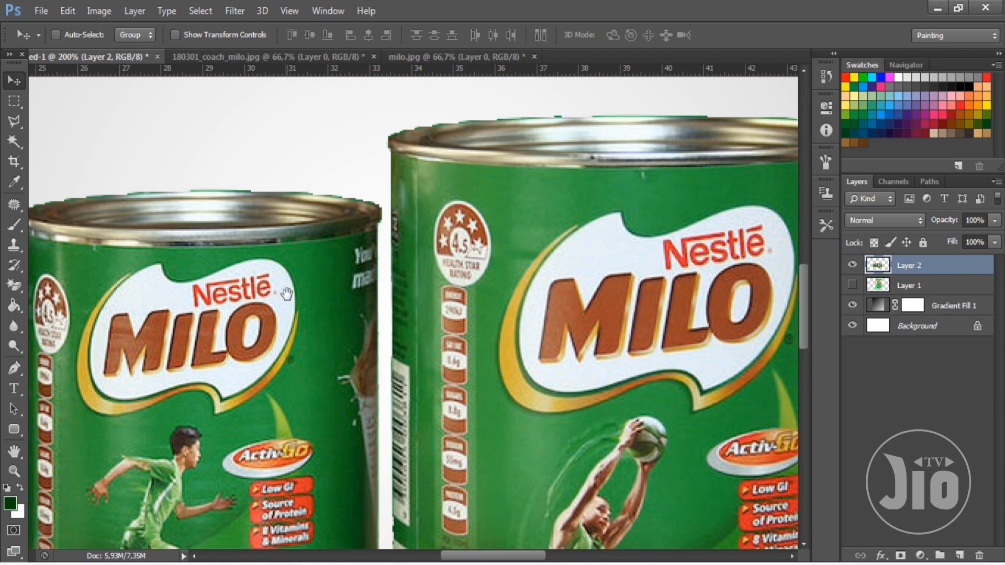
drag(287, 294, 654, 296)
drag(375, 248, 419, 258)
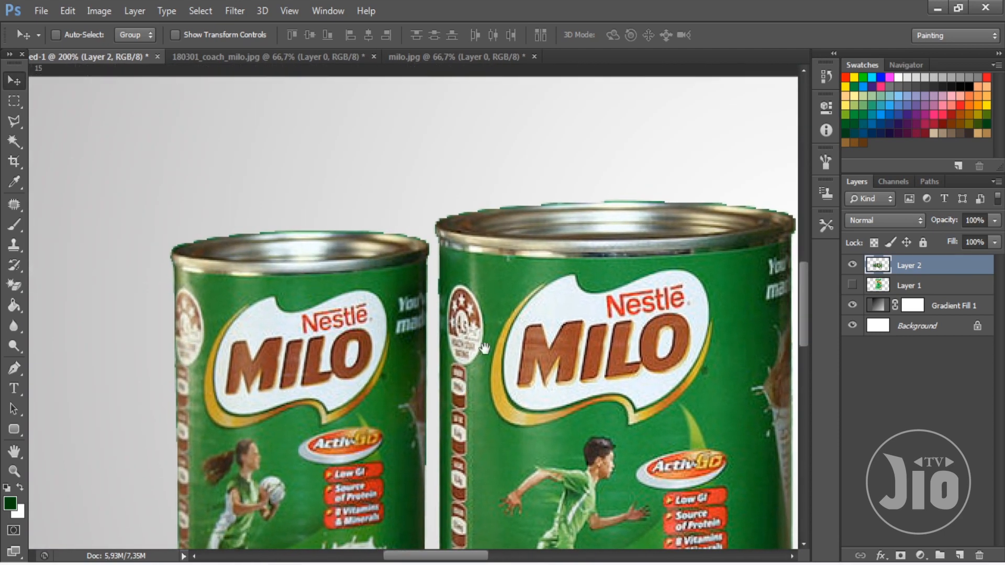
drag(482, 348, 458, 329)
drag(552, 328, 203, 415)
drag(583, 281, 321, 479)
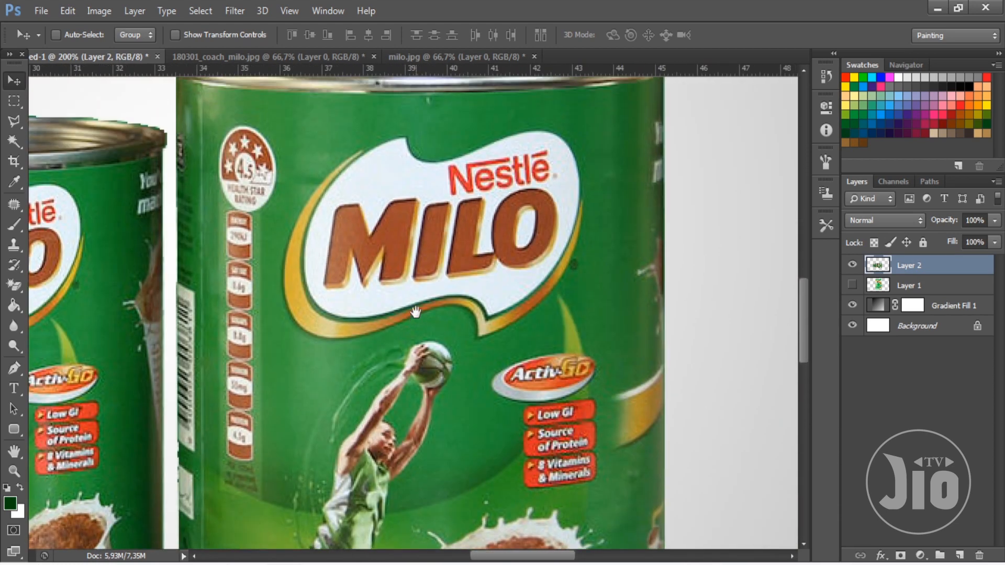
Delete the three-can cutout layer from the gray gradient composition.
drag(414, 312, 517, 370)
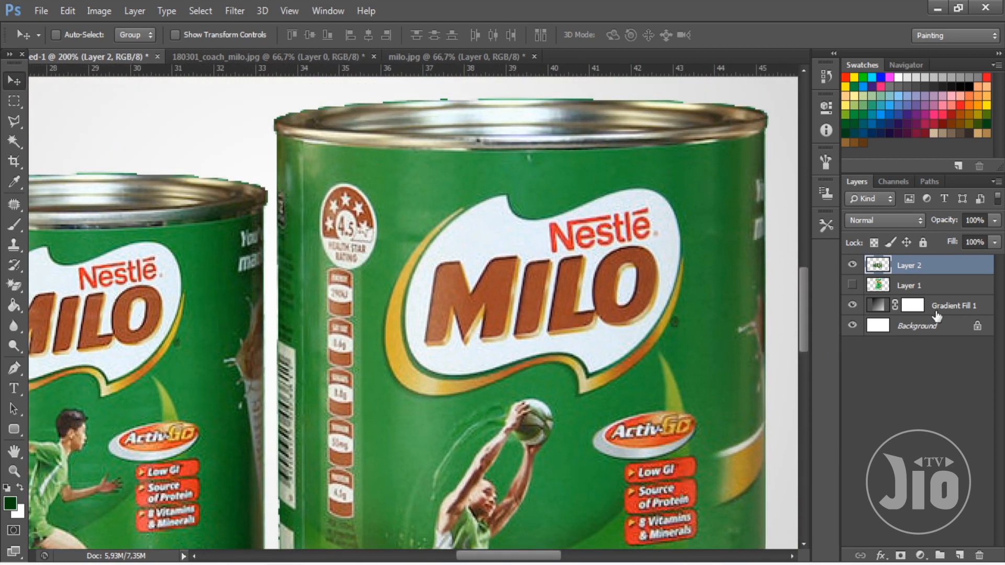
key(Delete)
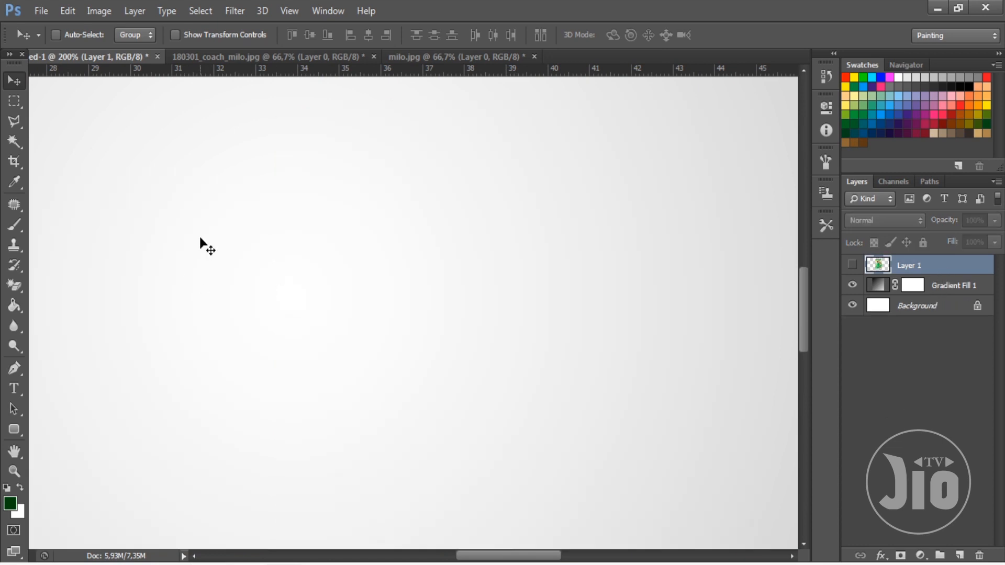
drag(15, 124, 64, 134)
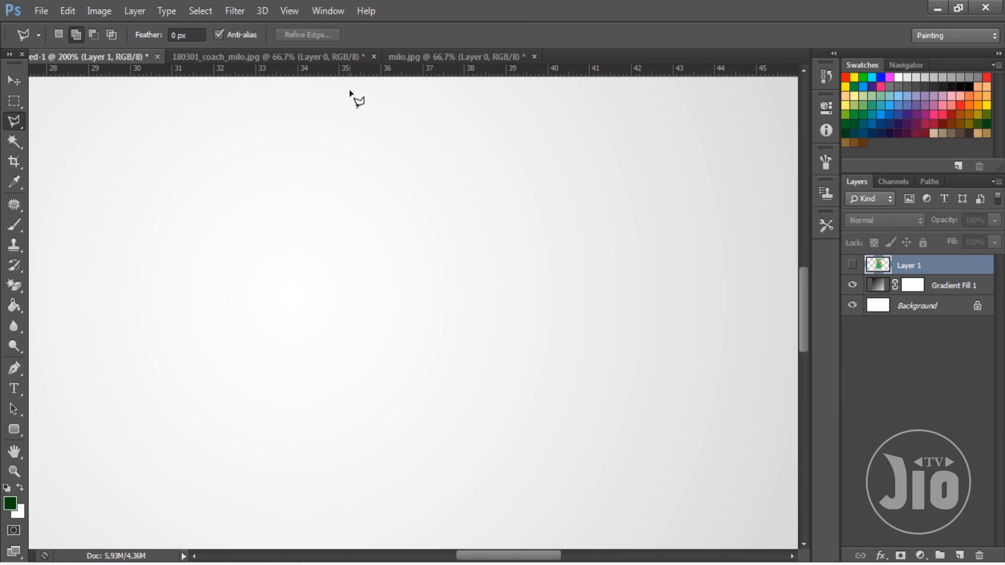
Switch to milo.jpg and undo all the Magic Eraser erasures to restore the green background around the cans.
click(427, 56)
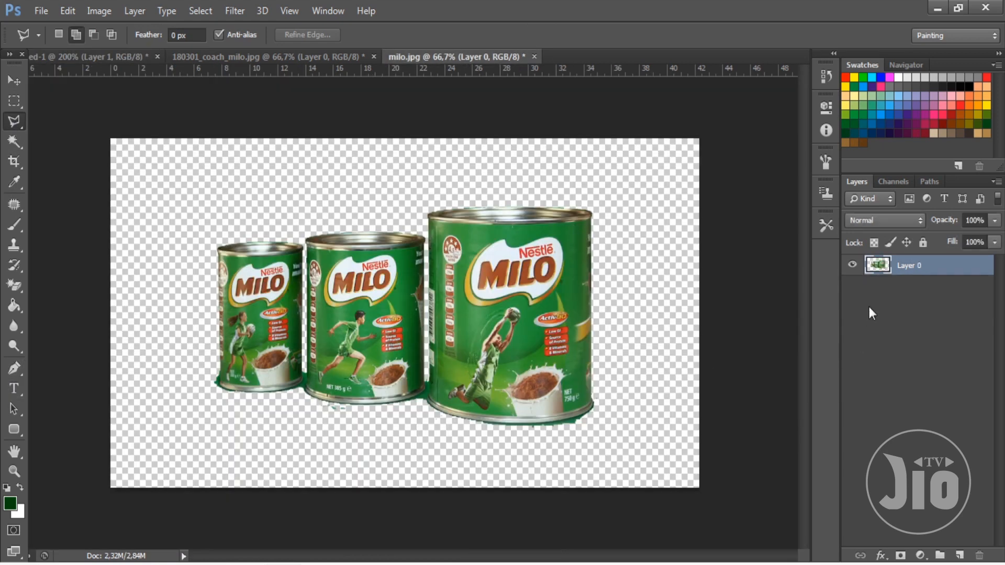
key(ctrl+alt+z)
key(ctrl+alt+z)
key(ctrl+alt+z)
key(ctrl+alt+z)
key(ctrl+alt+z)
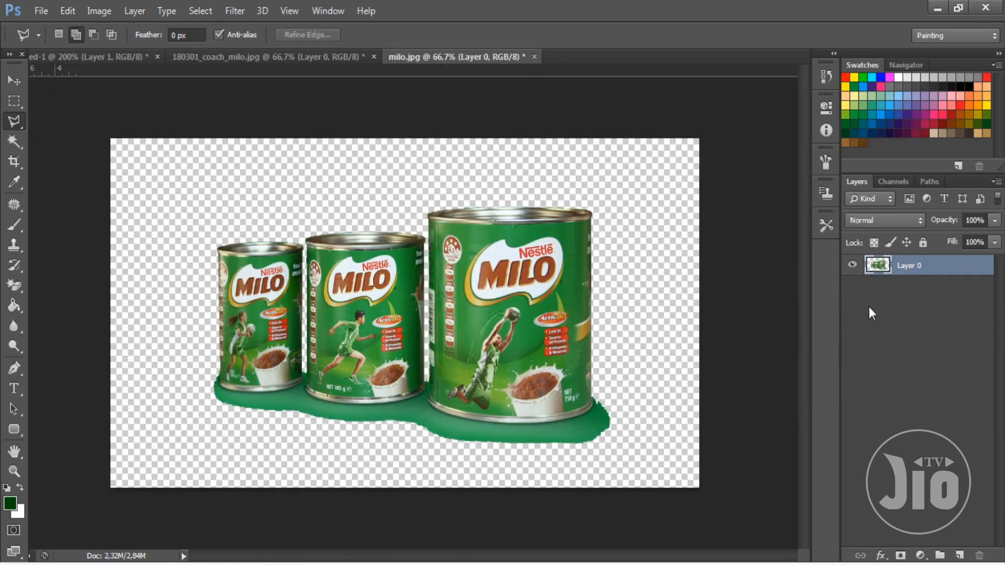
key(ctrl+alt+z)
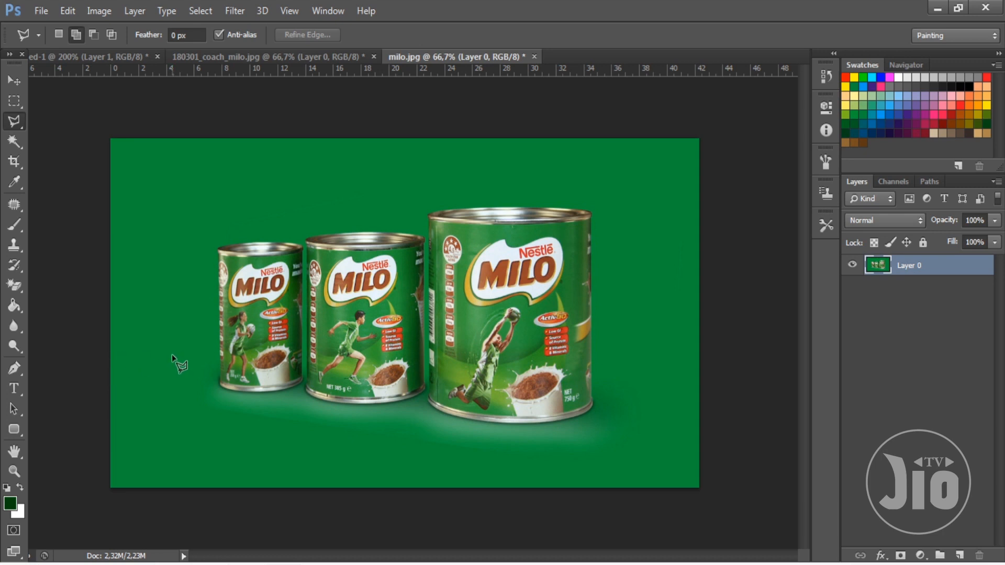
Select the largest Milo can with the Quick Selection Tool and check the selection outline along its base and rim at 200%.
drag(11, 145, 47, 150)
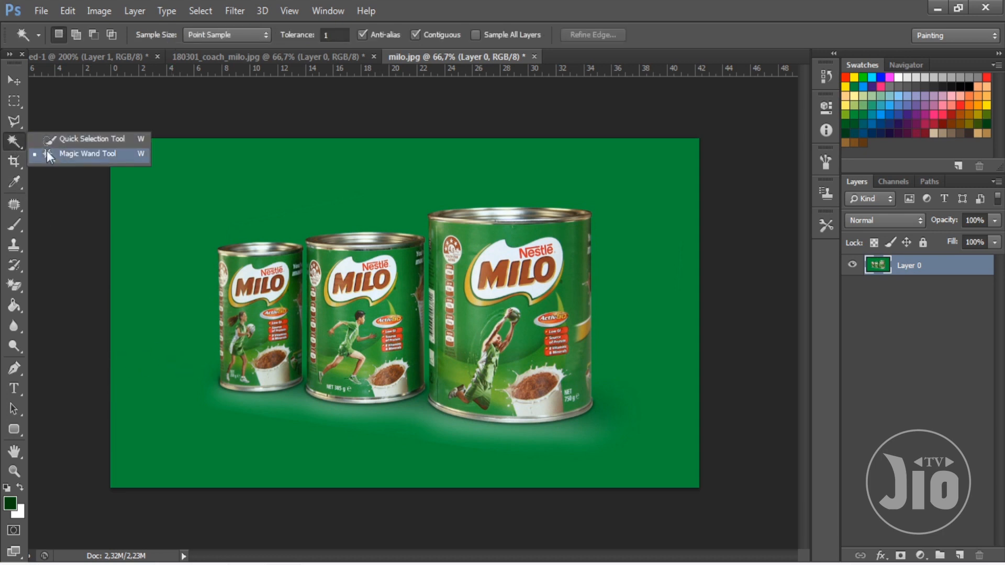
click(74, 142)
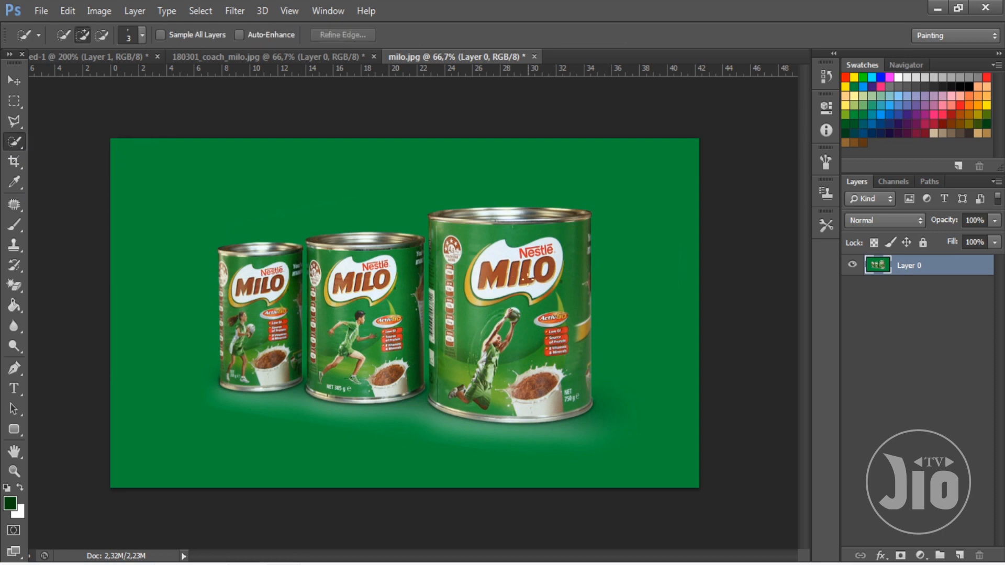
mouse_move(468, 241)
mouse_down()
mouse_move(466, 309)
mouse_move(541, 350)
mouse_move(569, 257)
mouse_move(505, 217)
mouse_move(474, 212)
mouse_move(448, 253)
mouse_move(435, 246)
mouse_move(440, 324)
mouse_up()
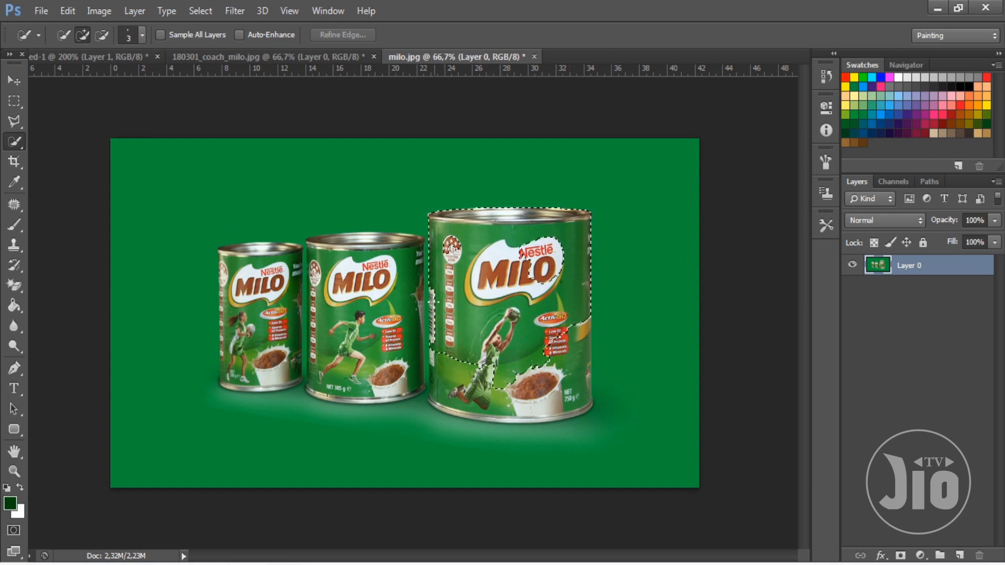
mouse_move(435, 334)
mouse_down()
mouse_move(432, 326)
mouse_move(445, 356)
mouse_move(502, 384)
mouse_move(557, 373)
mouse_move(573, 350)
mouse_up()
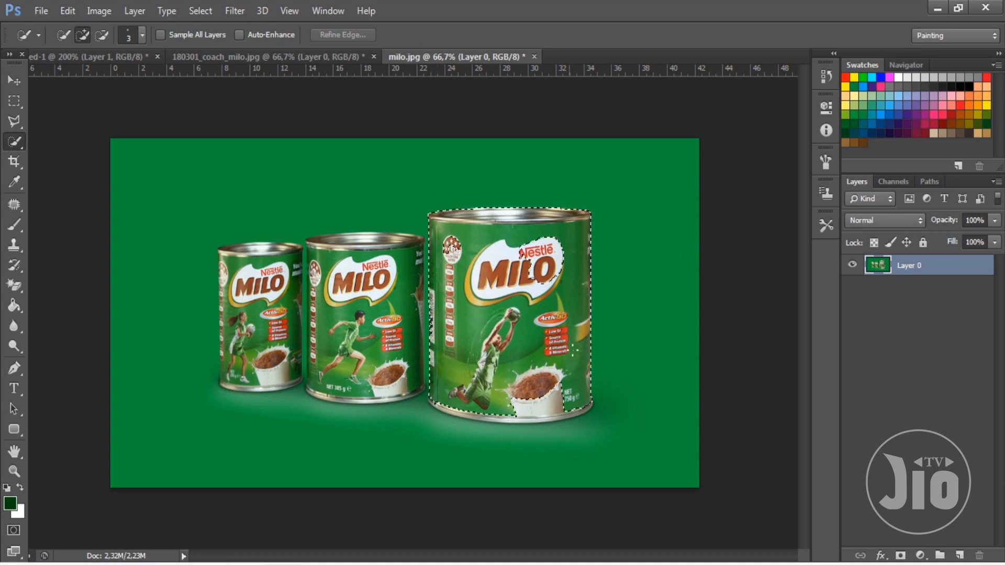
drag(541, 402, 473, 387)
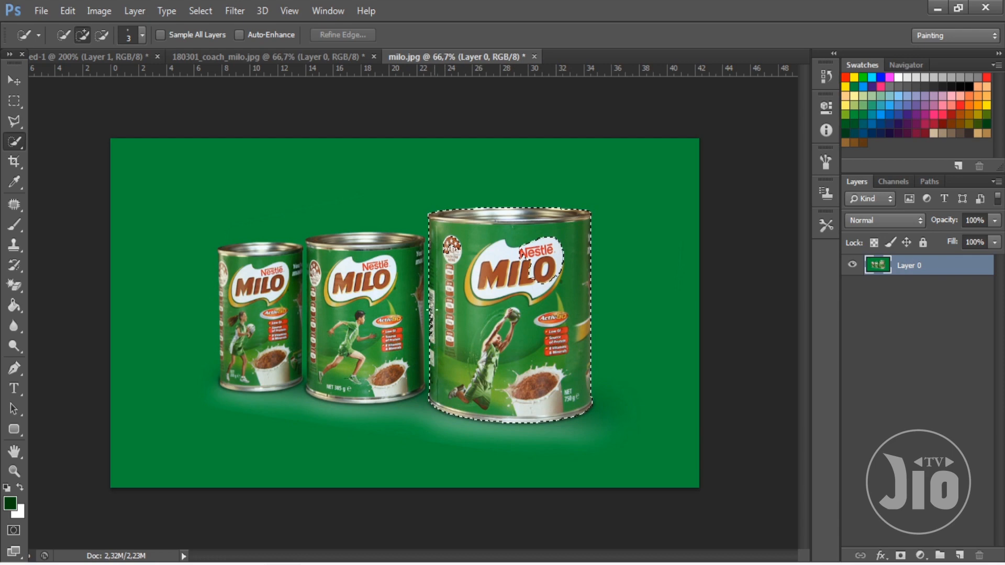
key(ctrl+plus)
key(ctrl+plus)
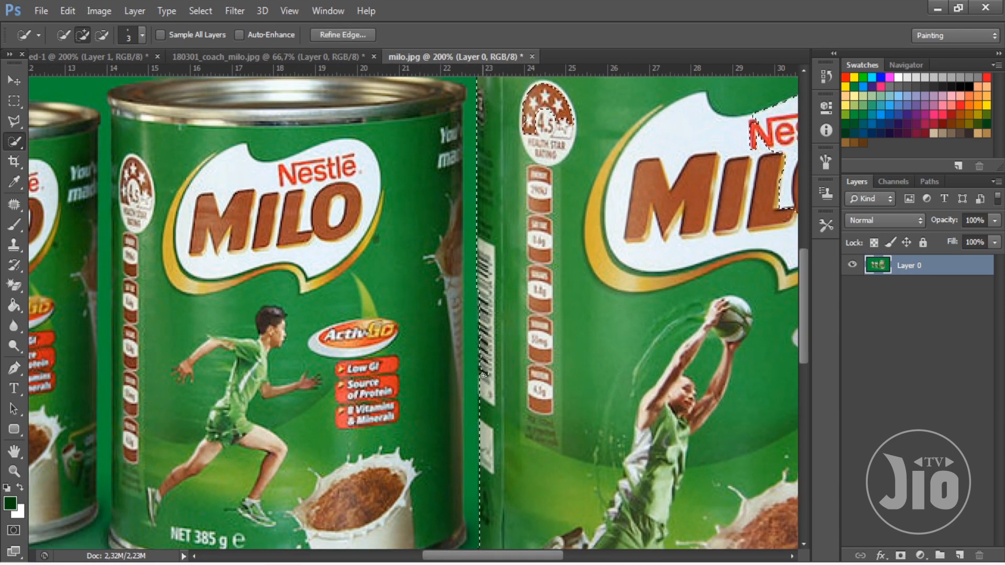
scroll(486, 313, down, 3)
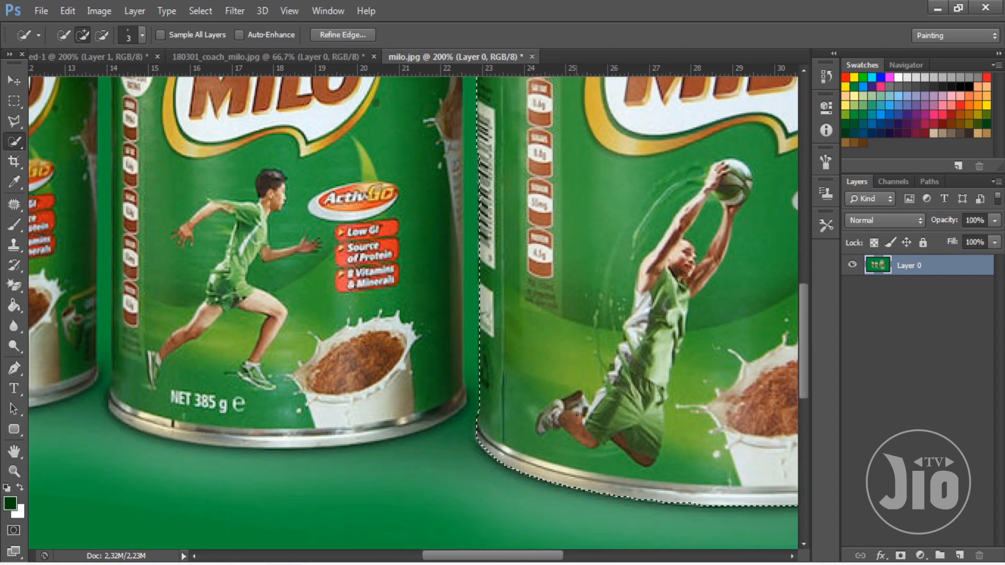
drag(580, 406, 342, 289)
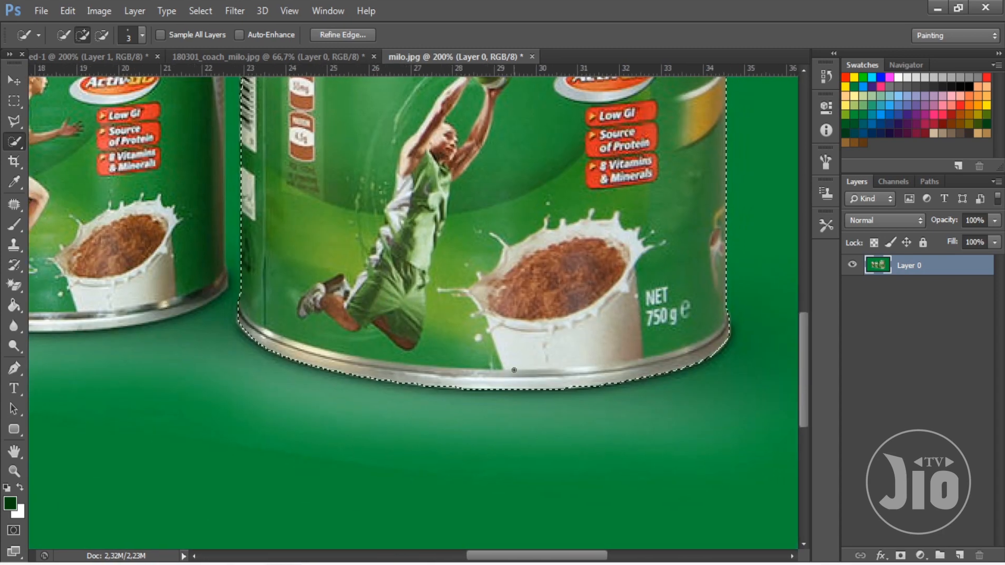
scroll(465, 310, up, 10)
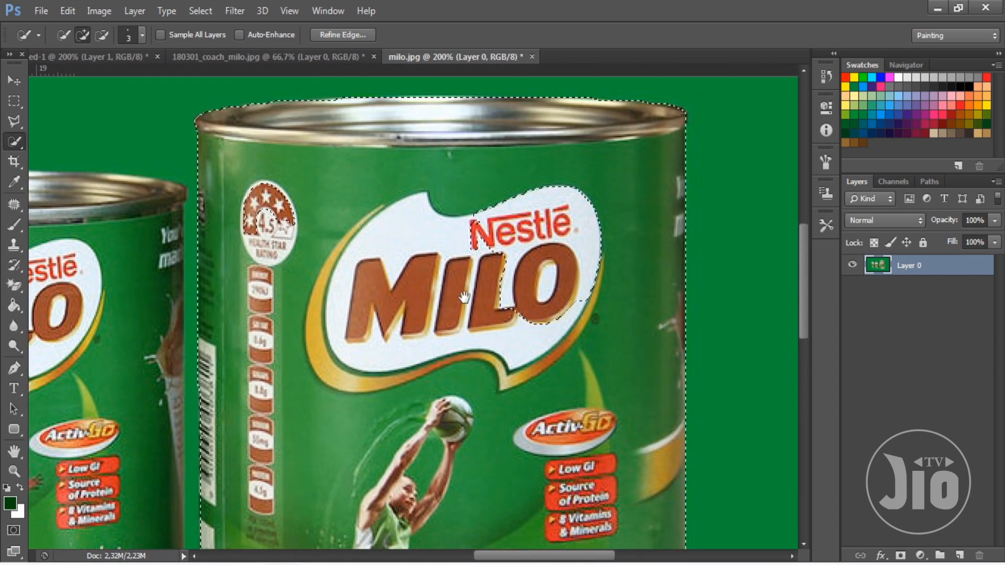
Try to copy the selected can onto its own layer with the original Layer 0 hidden.
key(v)
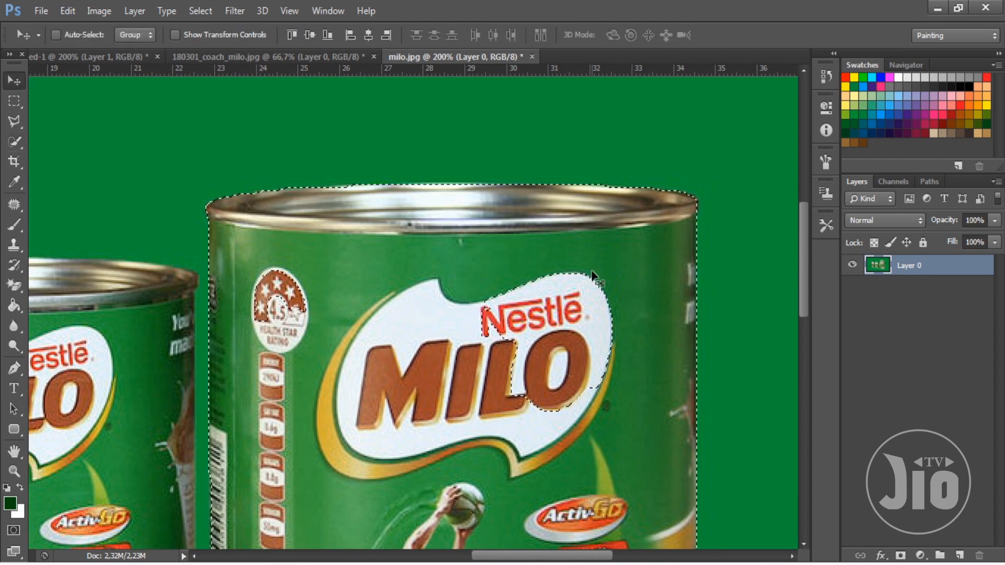
key(ctrl+j)
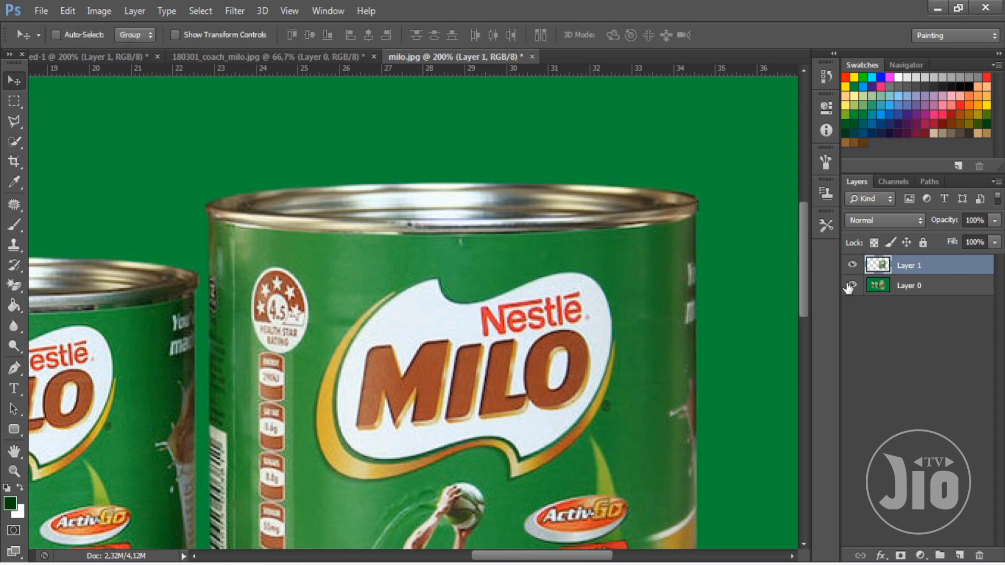
click(852, 286)
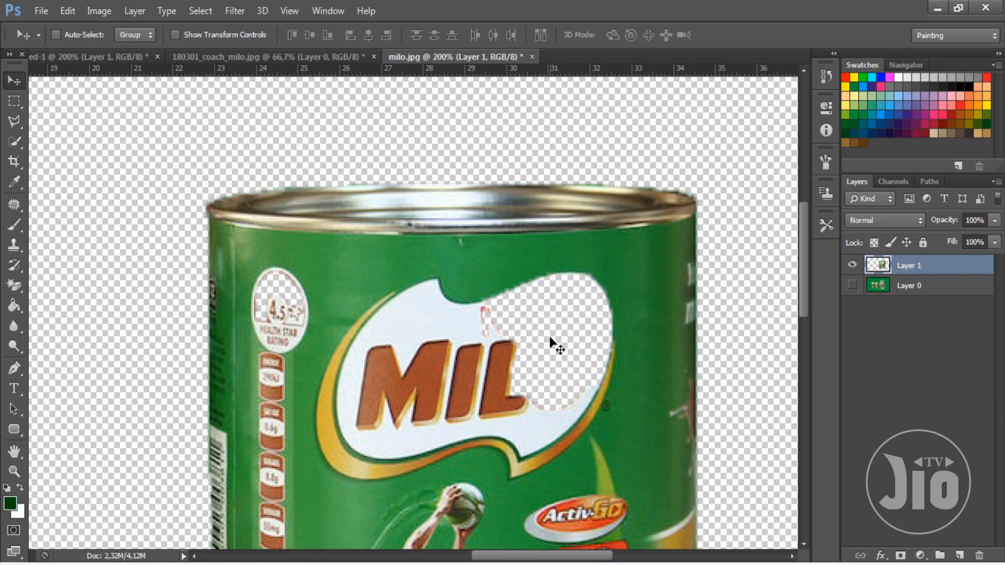
key(ctrl+alt+z)
key(ctrl+alt+z)
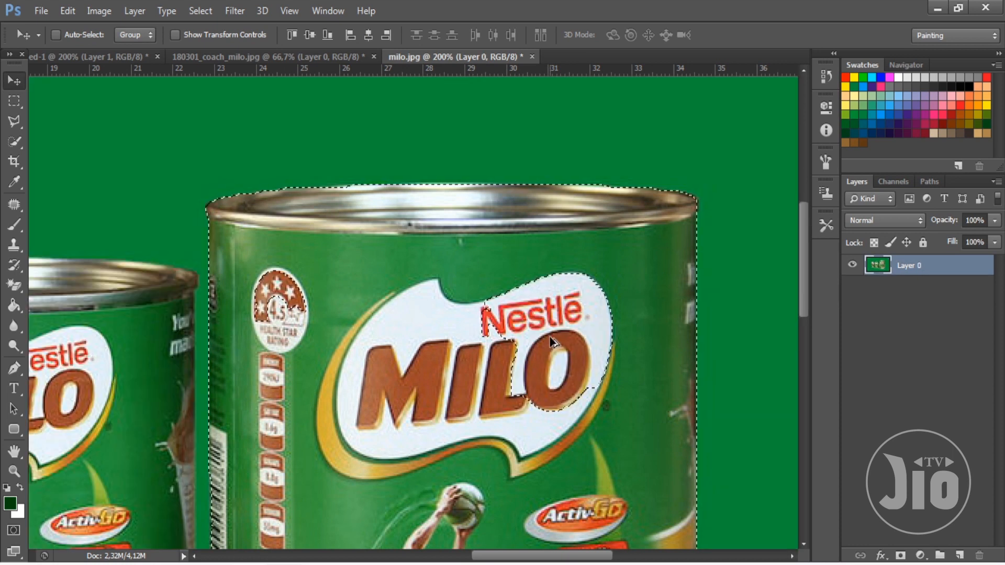
Add the missing Nestlé Milo logo area and the health star rating badge to the can selection.
click(14, 141)
mouse_move(525, 340)
mouse_down()
mouse_move(558, 307)
mouse_move(509, 288)
mouse_move(495, 321)
mouse_up()
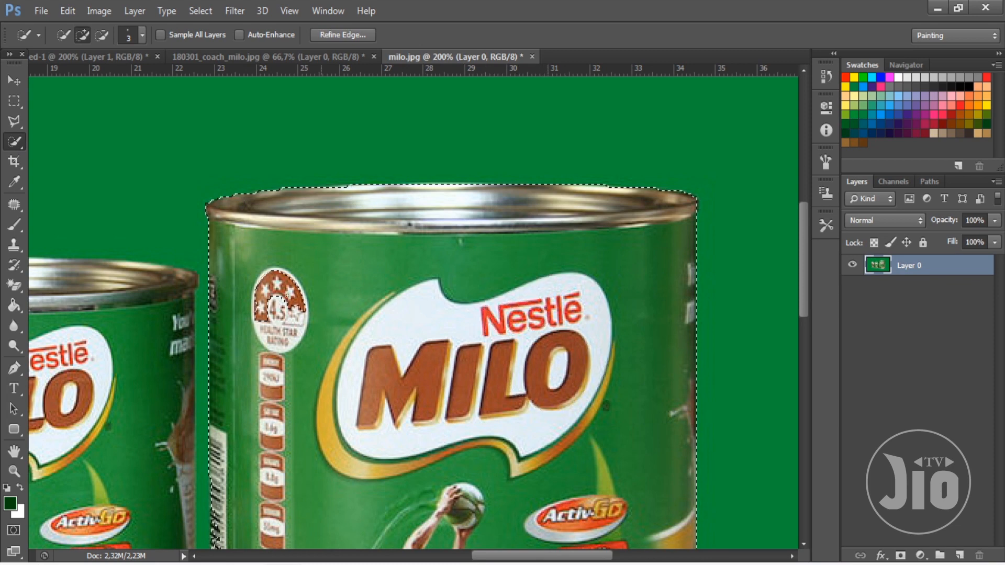
click(288, 301)
scroll(563, 380, down, 10)
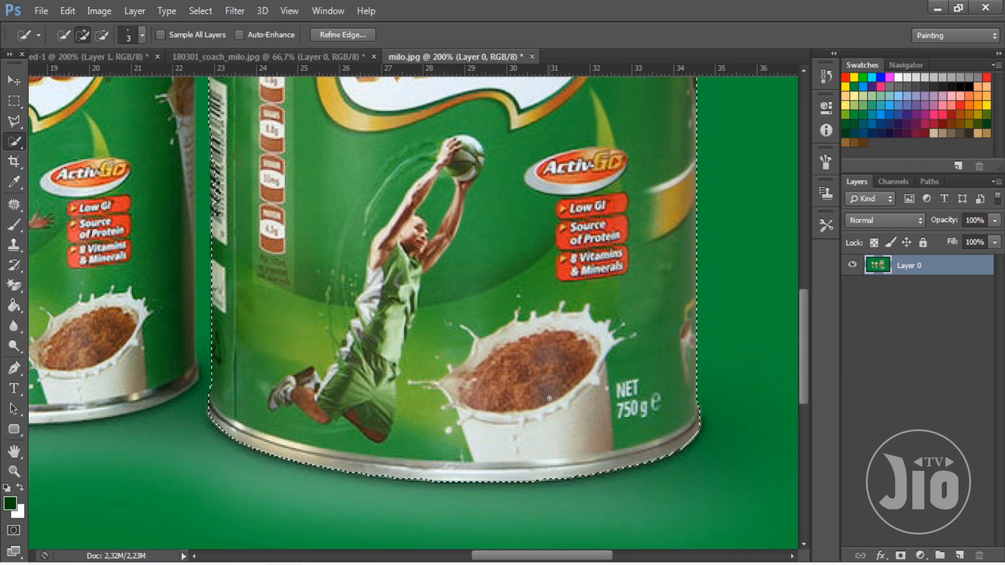
scroll(547, 398, up, 3)
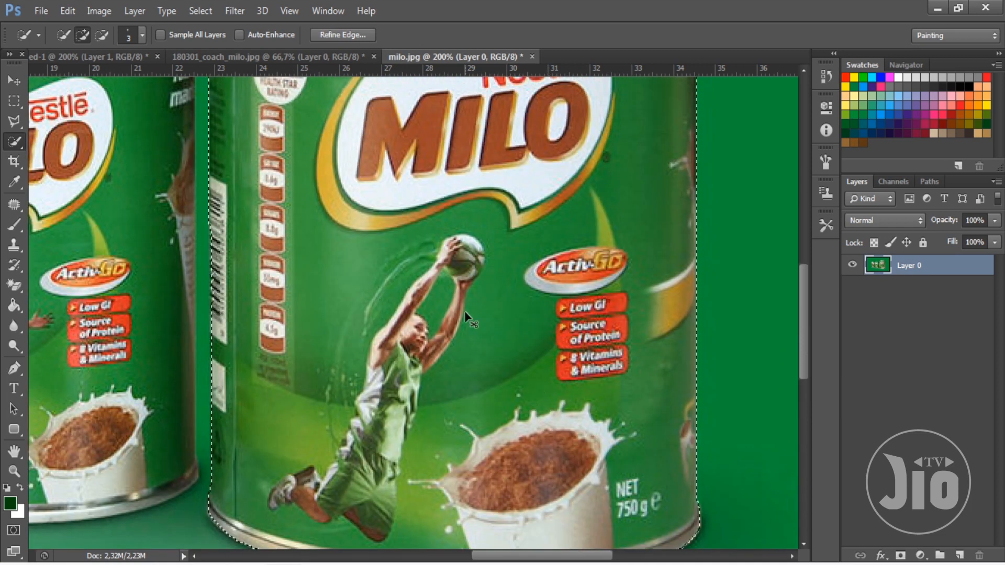
Copy the selected can to a new layer with Layer 0 hidden, and move it into the gray gradient composition.
key(ctrl+j)
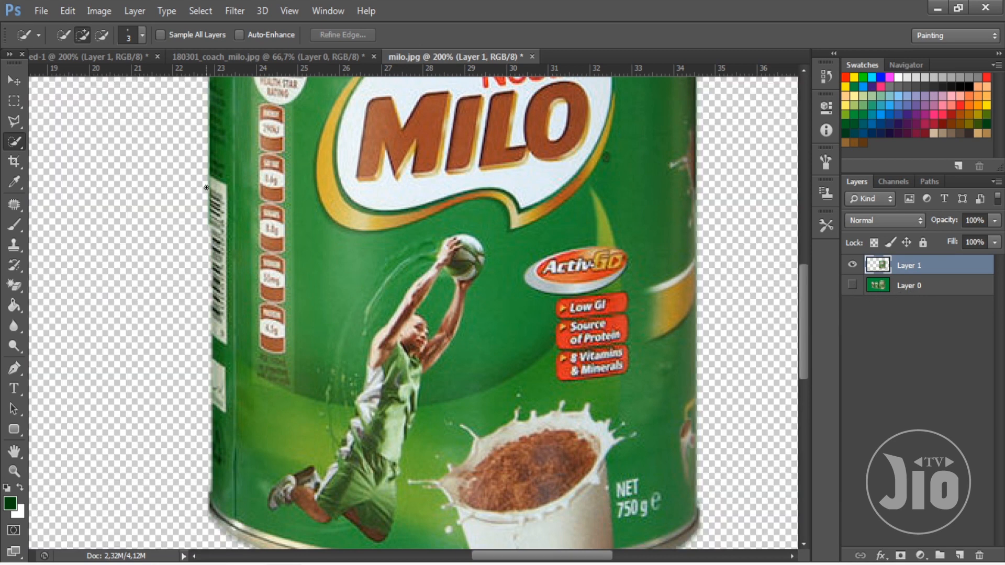
click(13, 81)
drag(288, 170, 445, 276)
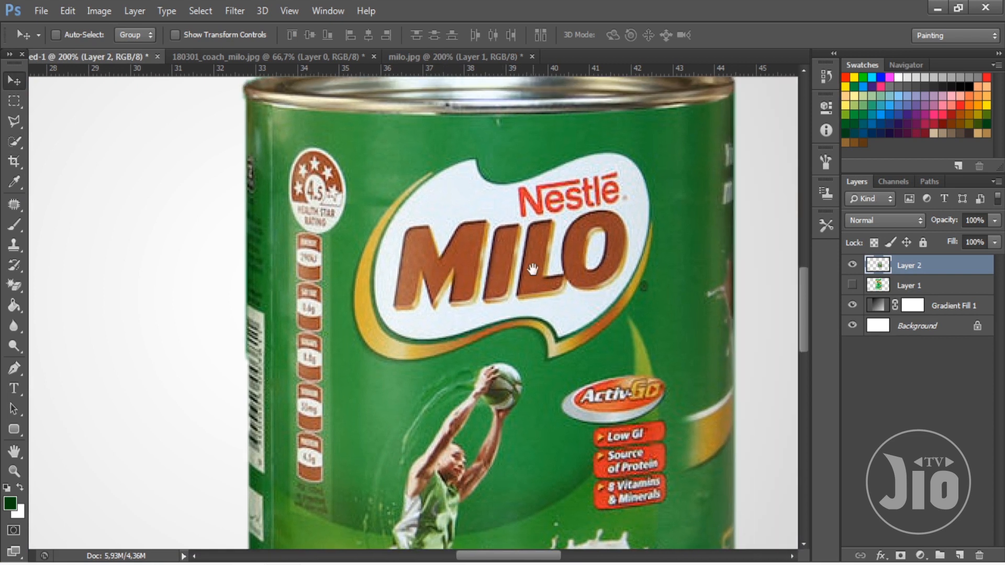
Inspect the can's rim, sides and base at 200% and 300% for jagged edges and green fringes.
drag(502, 168, 458, 233)
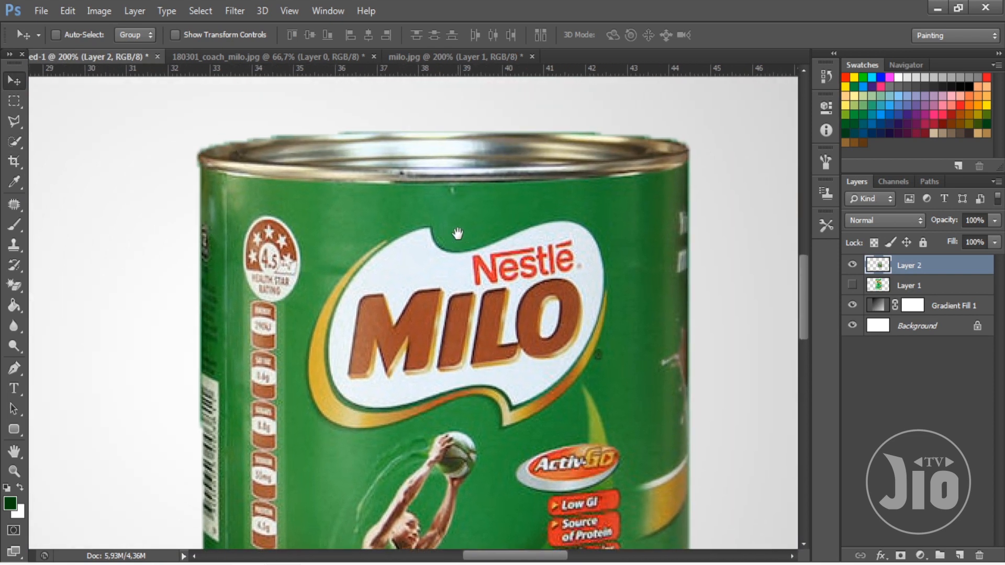
scroll(492, 319, down, 6)
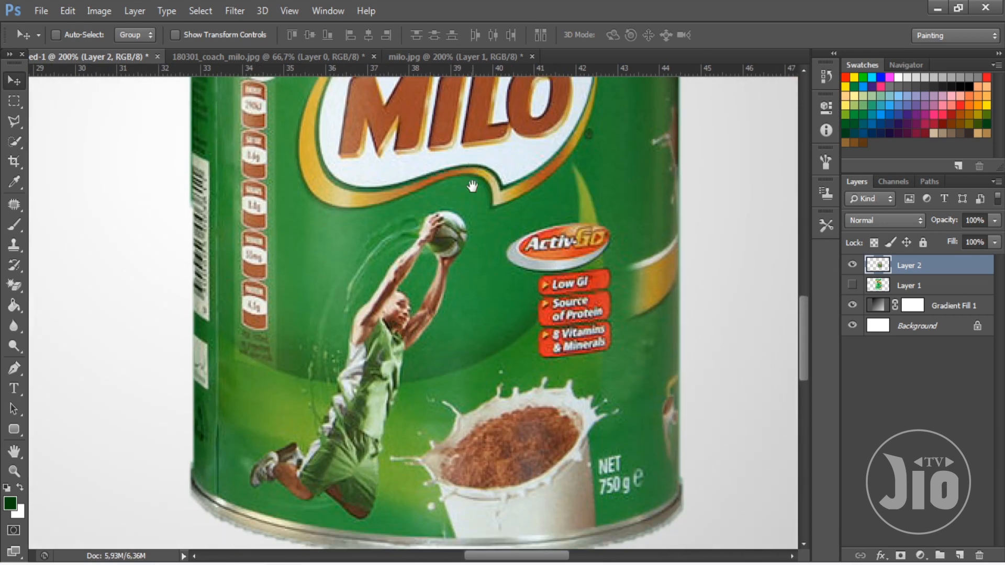
drag(492, 319, 482, 261)
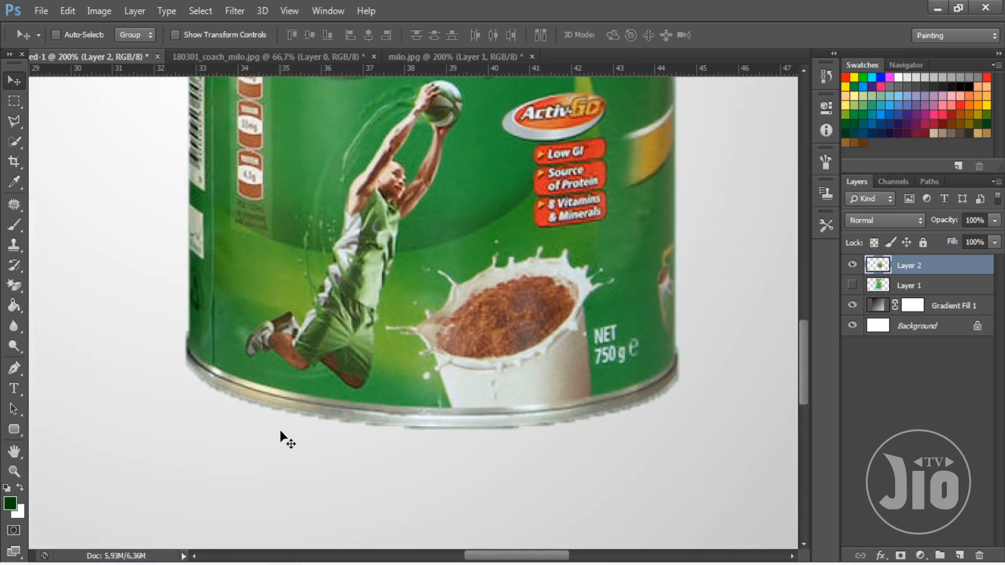
key(ctrl+plus)
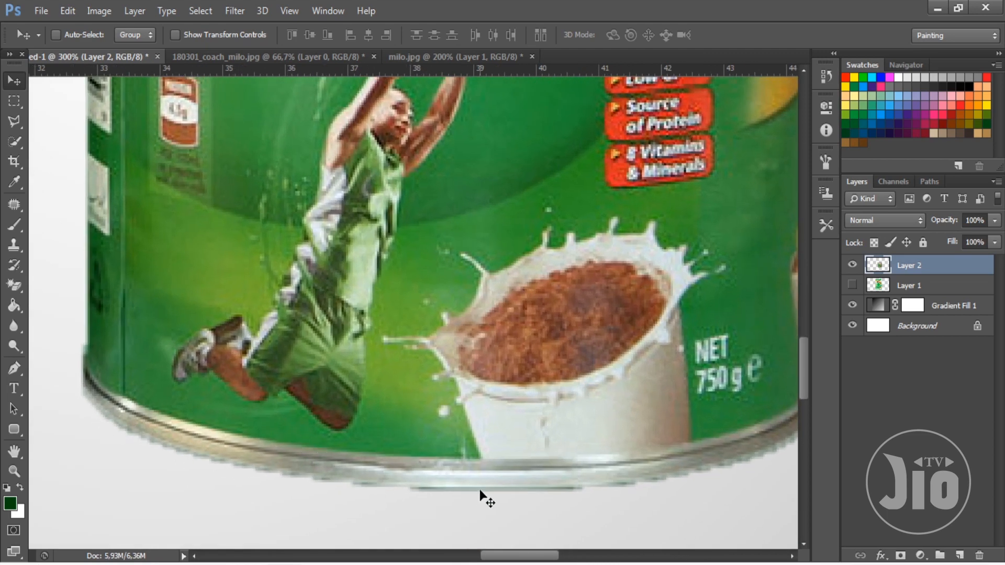
drag(638, 213, 492, 431)
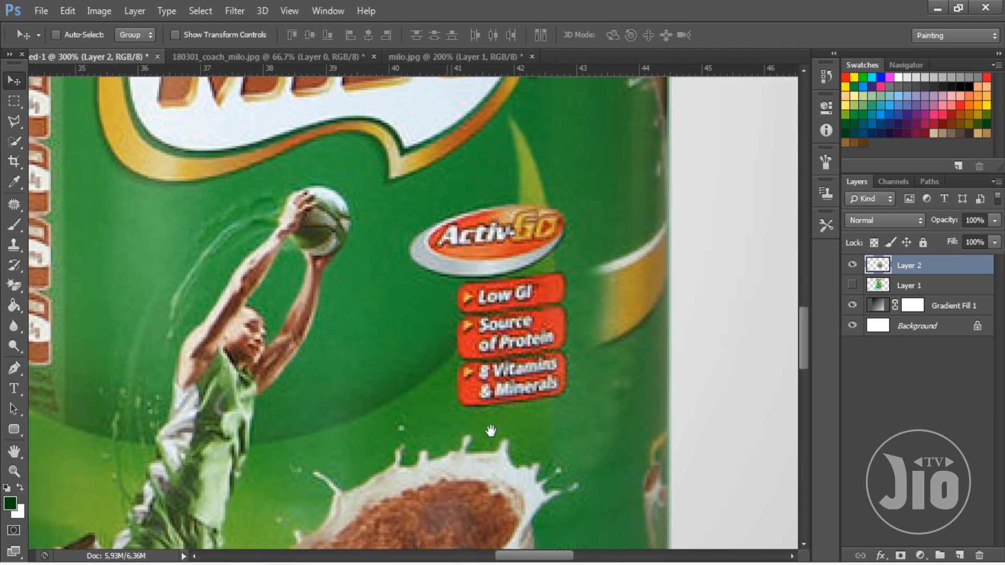
drag(519, 241, 483, 504)
drag(451, 119, 498, 360)
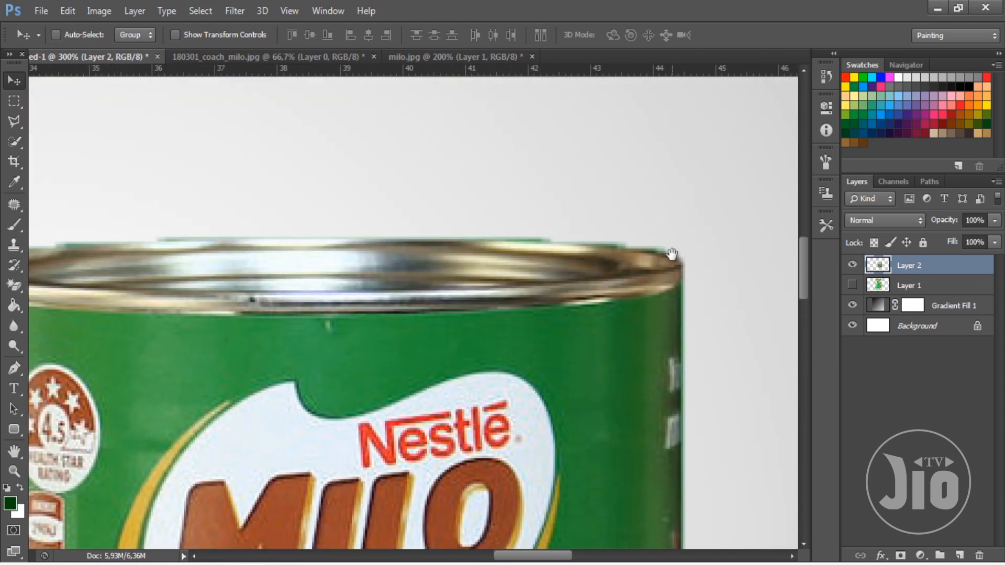
drag(317, 342, 399, 309)
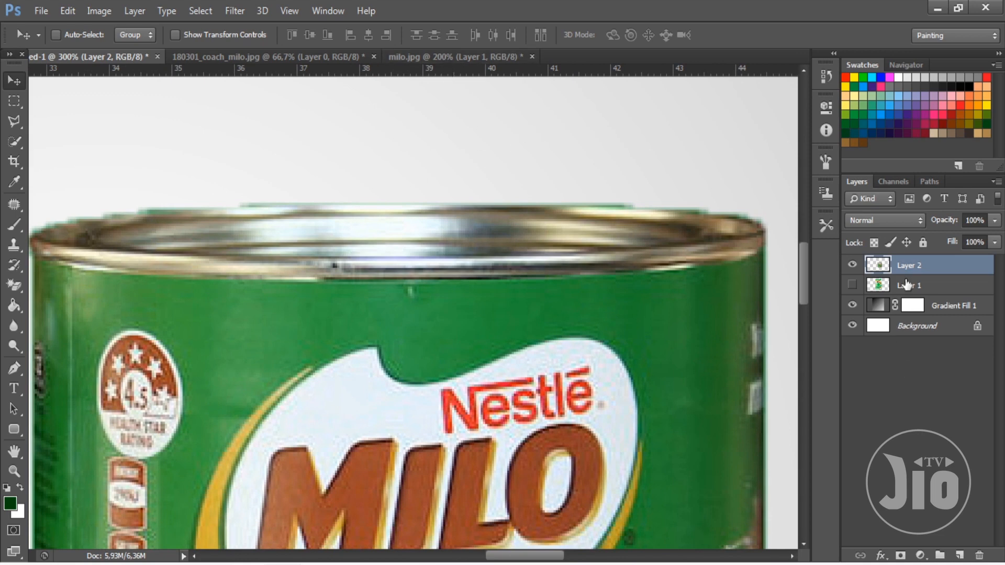
Delete the can cutout layers from the gradient composition and milo.jpg, and show the original Layer 0 again.
key(Delete)
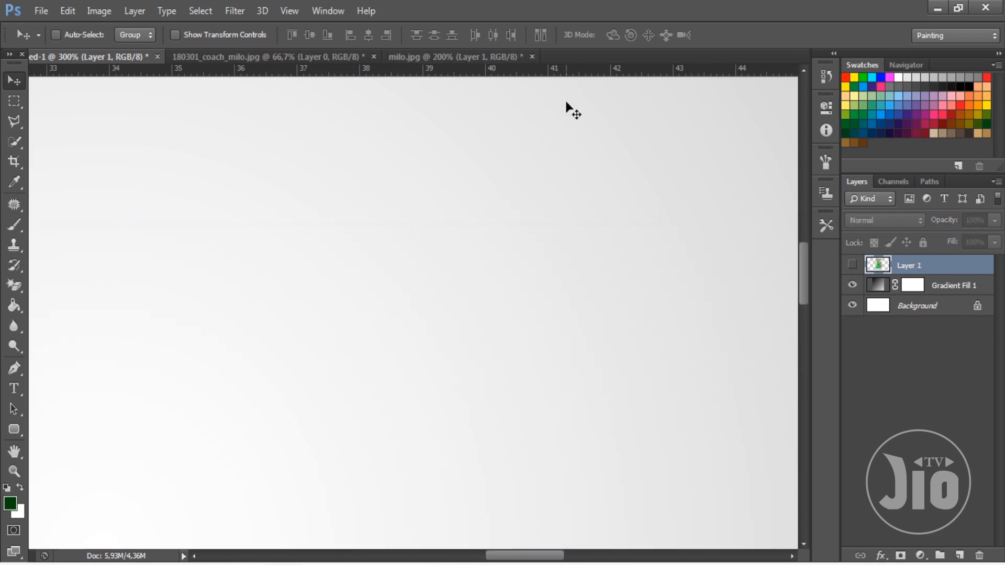
click(452, 57)
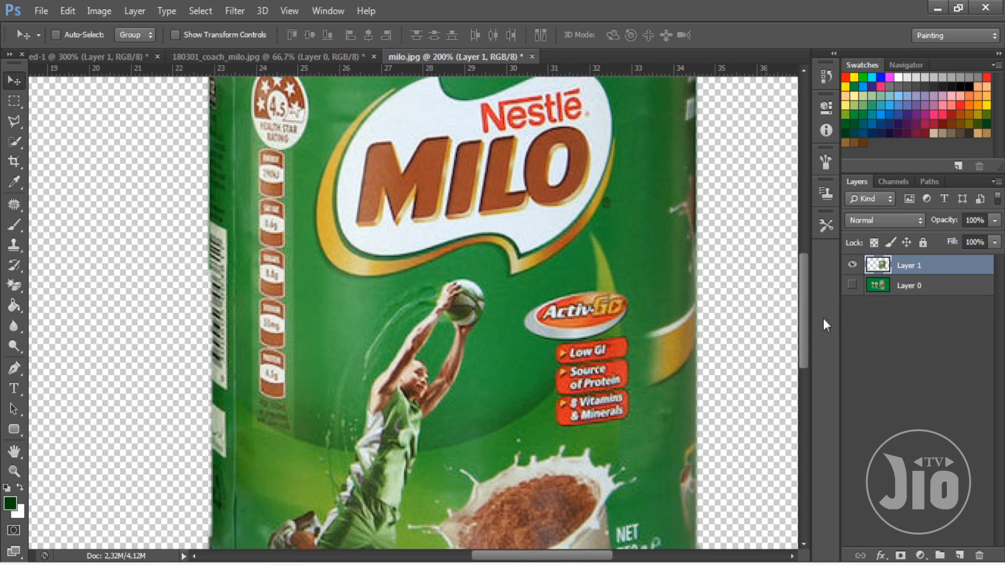
click(852, 265)
click(852, 285)
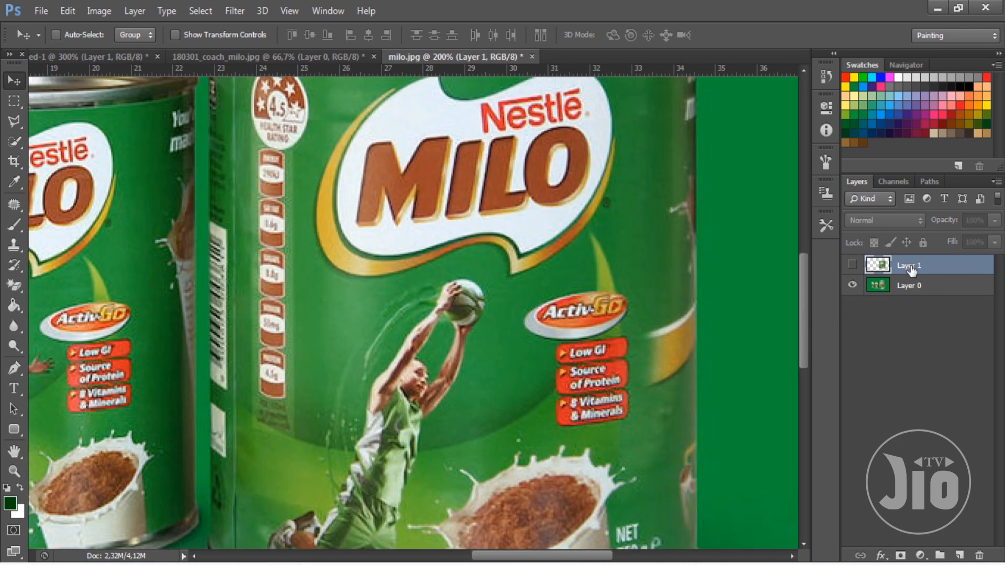
key(Delete)
Start a Pen Tool path at the outer end of the largest can's rim and curve it along the rim's upper edge.
click(12, 369)
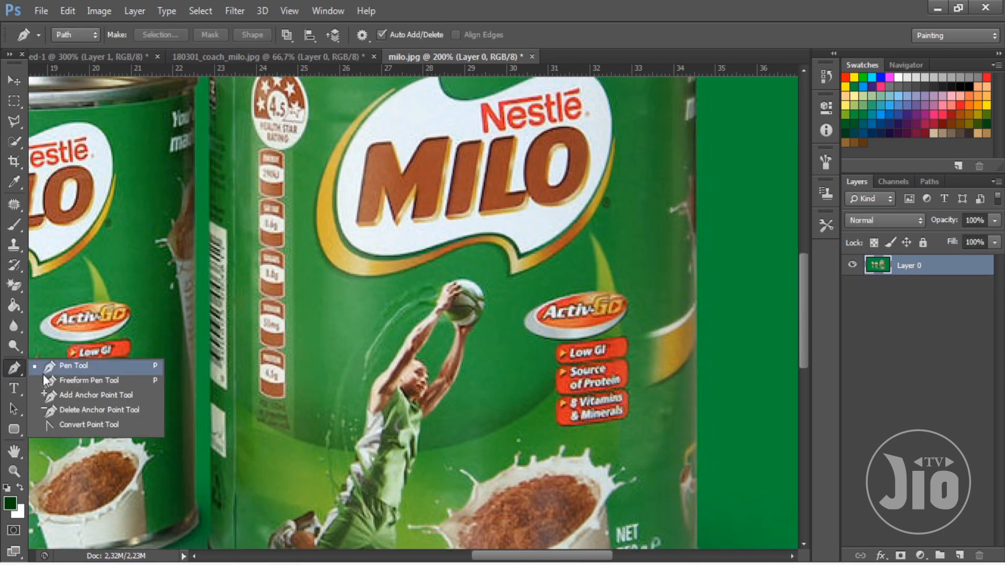
click(44, 372)
key(ctrl+plus)
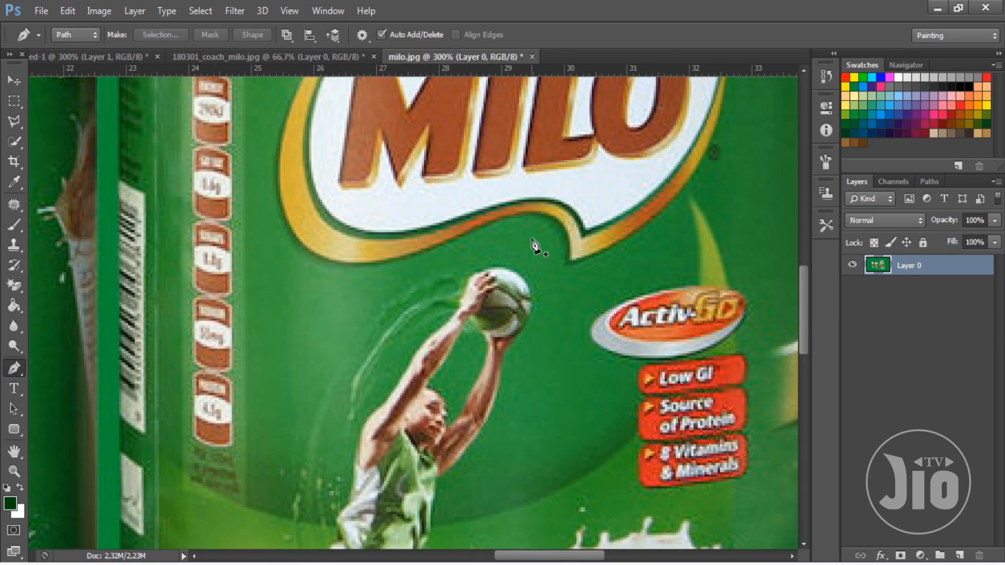
drag(311, 193, 288, 497)
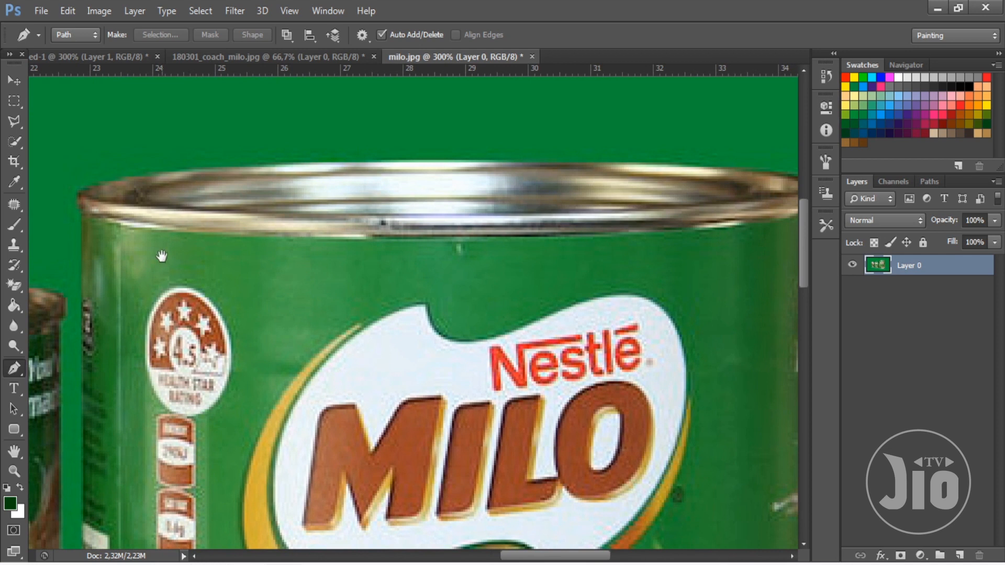
click(80, 198)
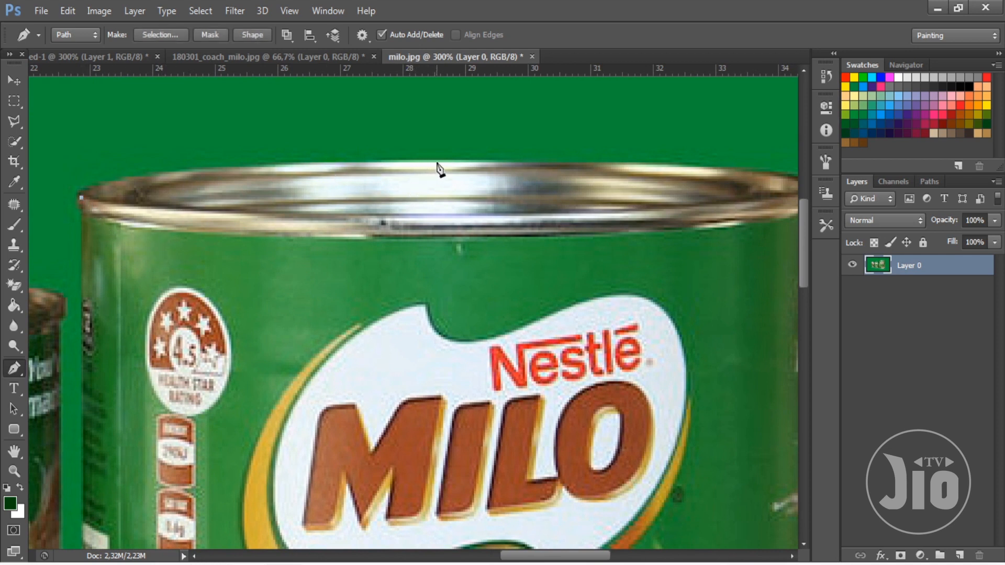
drag(437, 163, 682, 162)
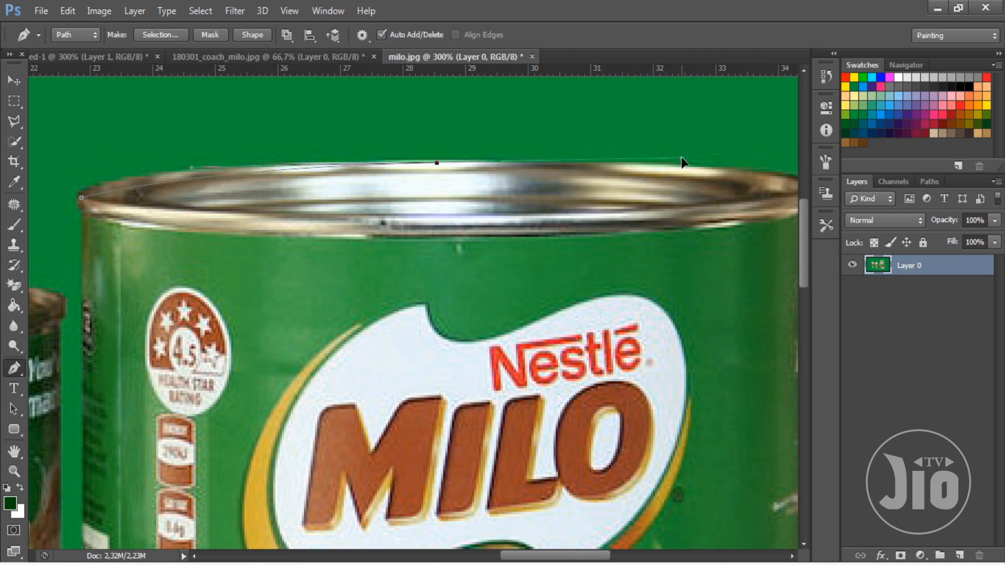
key(ctrl+z)
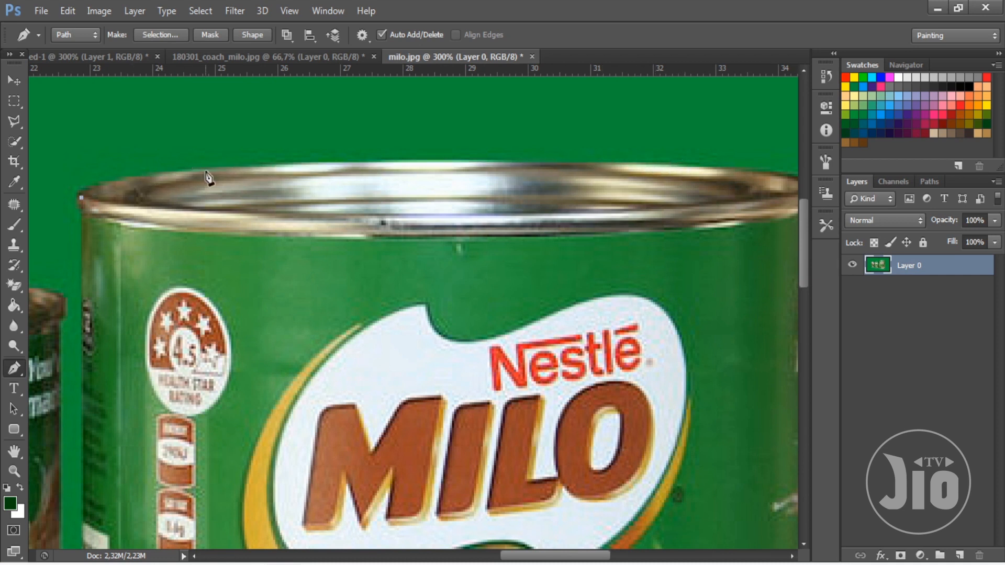
drag(205, 171, 352, 157)
drag(461, 163, 606, 163)
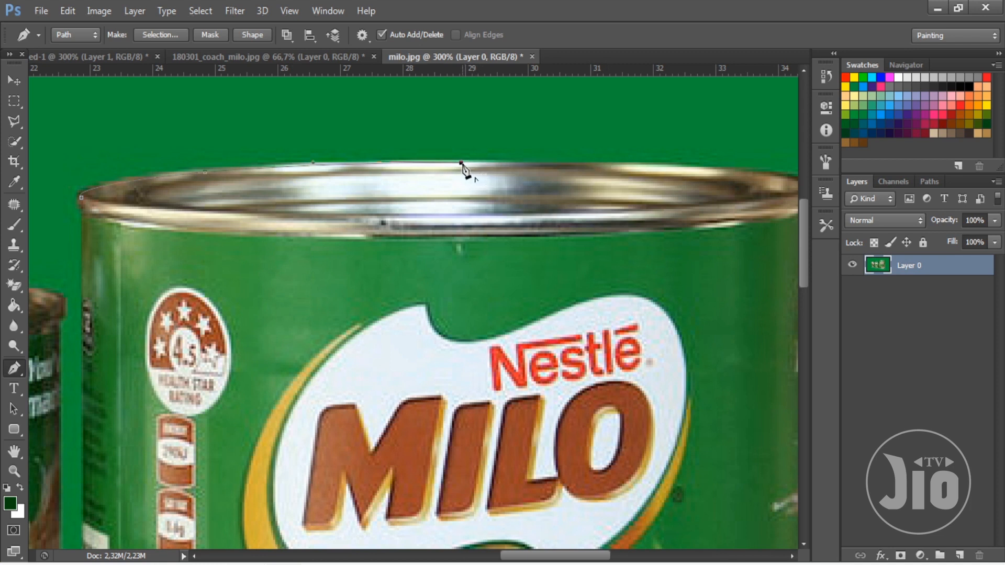
Continue the path around the far end of the largest can's rim and straight down the can's side.
drag(560, 296, 436, 283)
drag(489, 258, 263, 261)
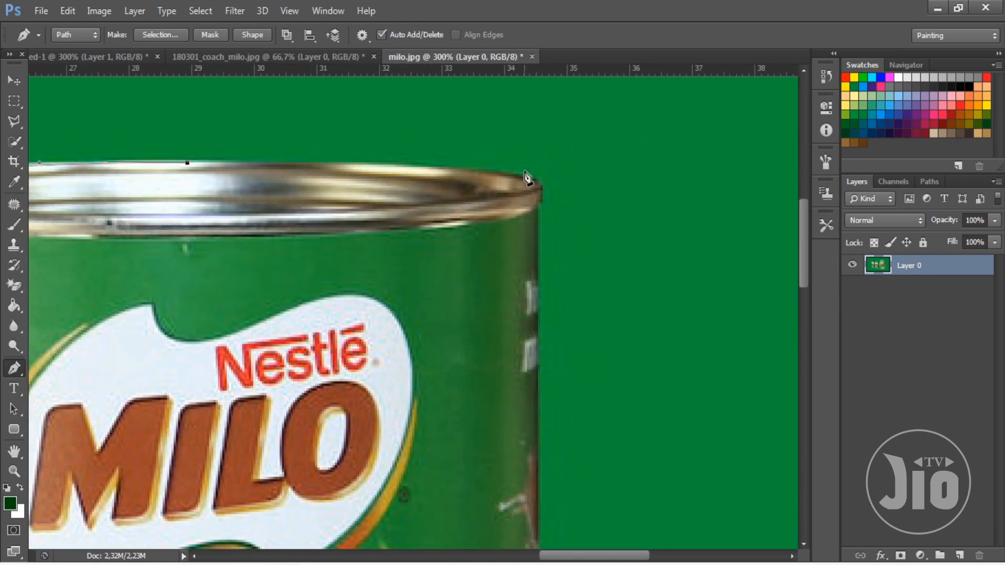
drag(476, 172, 575, 182)
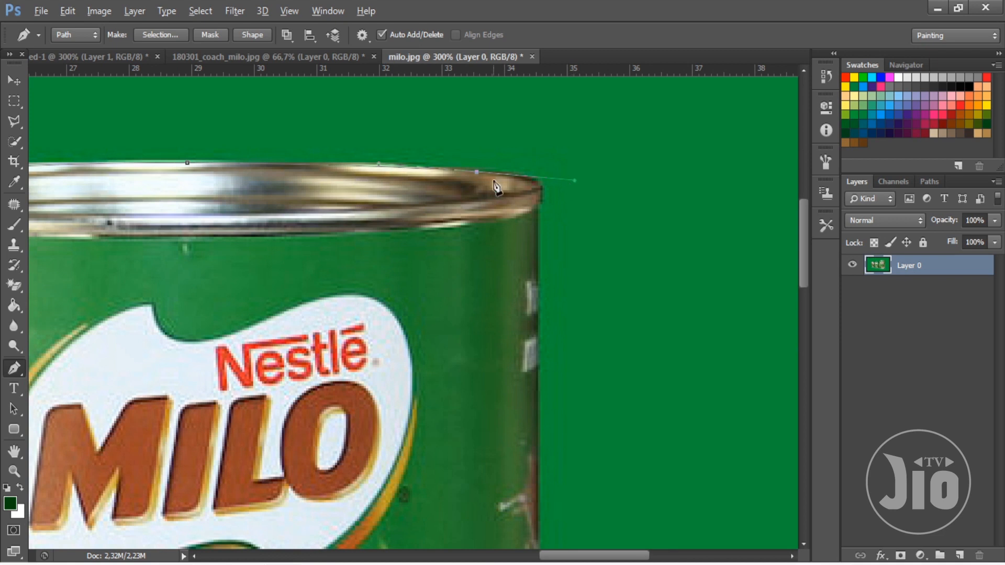
alt+click(477, 172)
click(539, 372)
scroll(541, 377, down, 10)
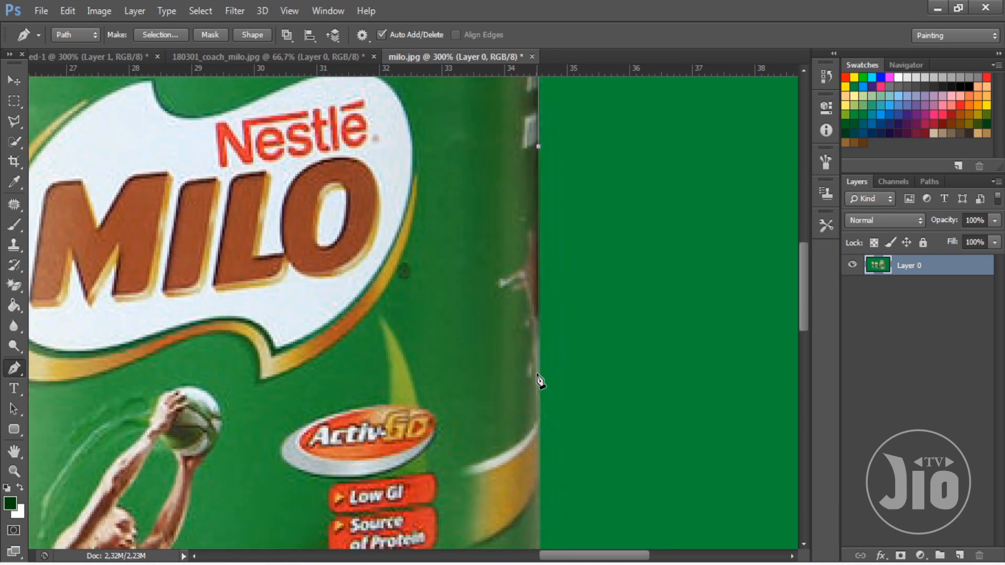
scroll(541, 381, down, 8)
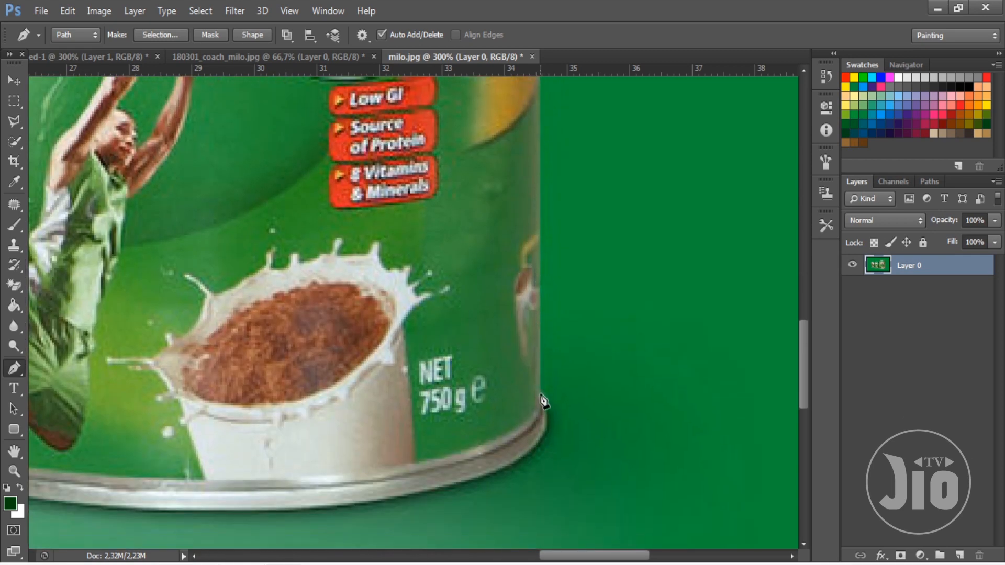
Curve the path around the can's lower corner and along the underside of its metal base.
drag(539, 391, 546, 441)
alt+click(548, 425)
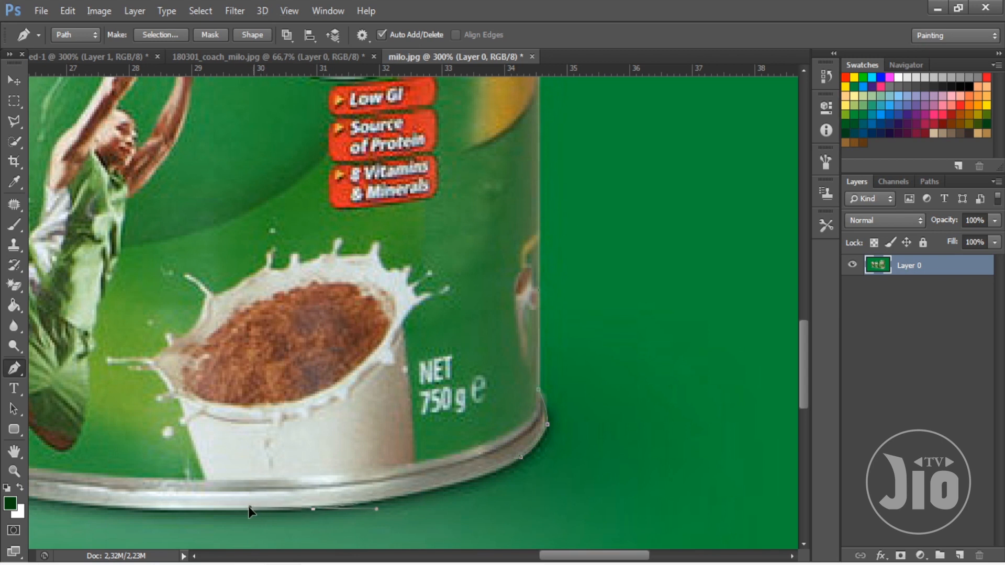
drag(248, 507, 224, 512)
key(ctrl+z)
click(335, 505)
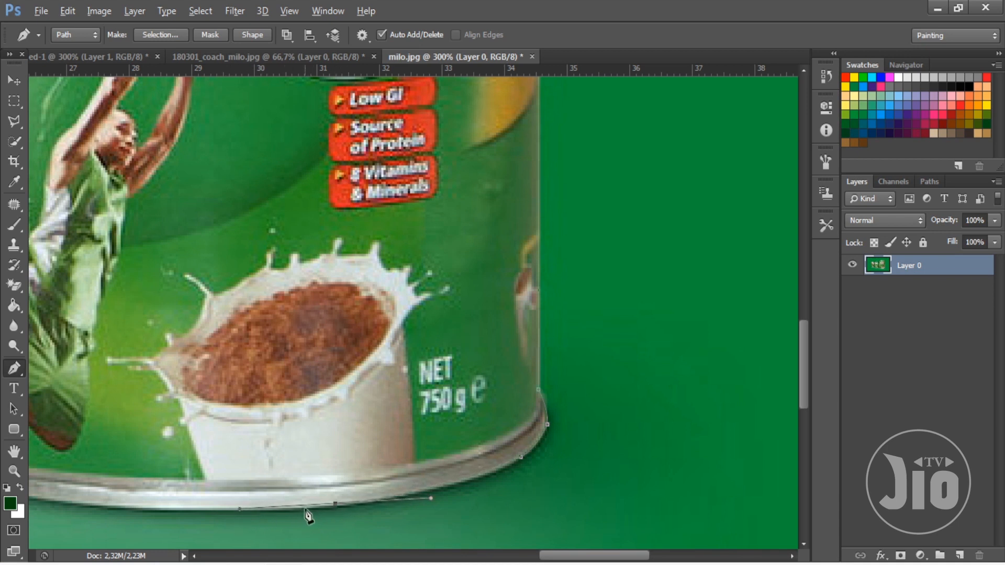
click(119, 507)
drag(79, 504, 74, 501)
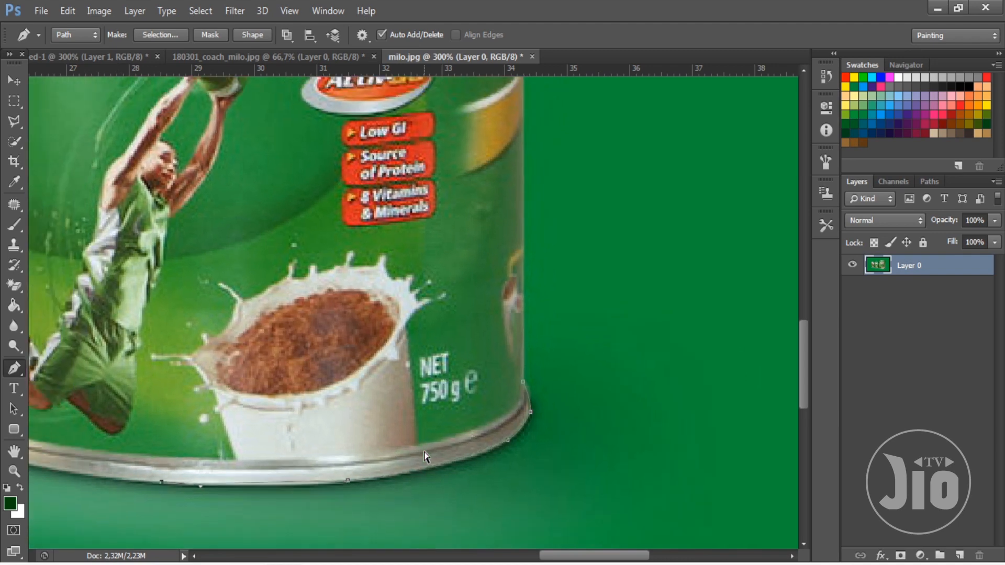
Close the path at its starting anchor on the rim and convert it to a new anti-aliased selection with 0 px feather.
scroll(424, 458, down, 4)
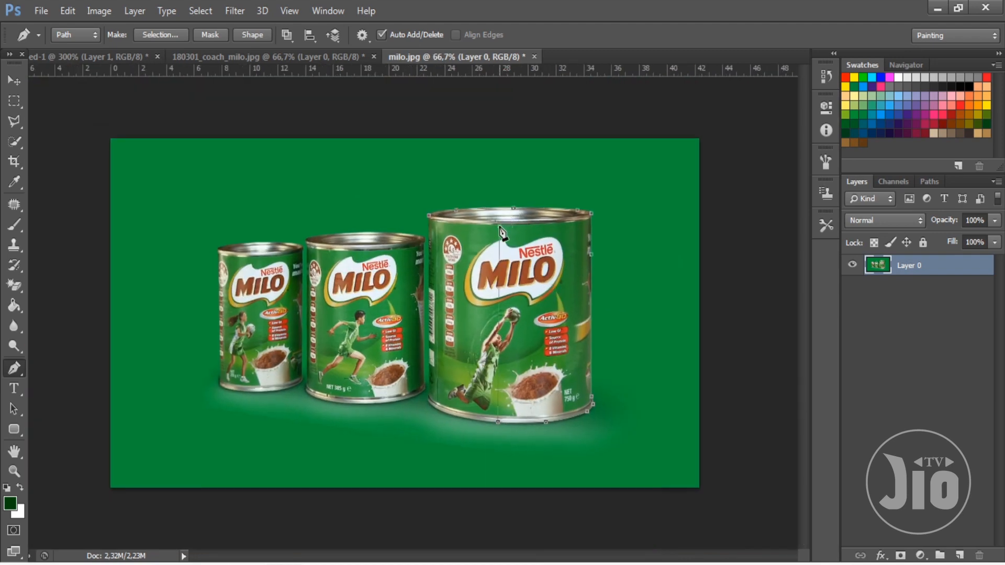
click(428, 219)
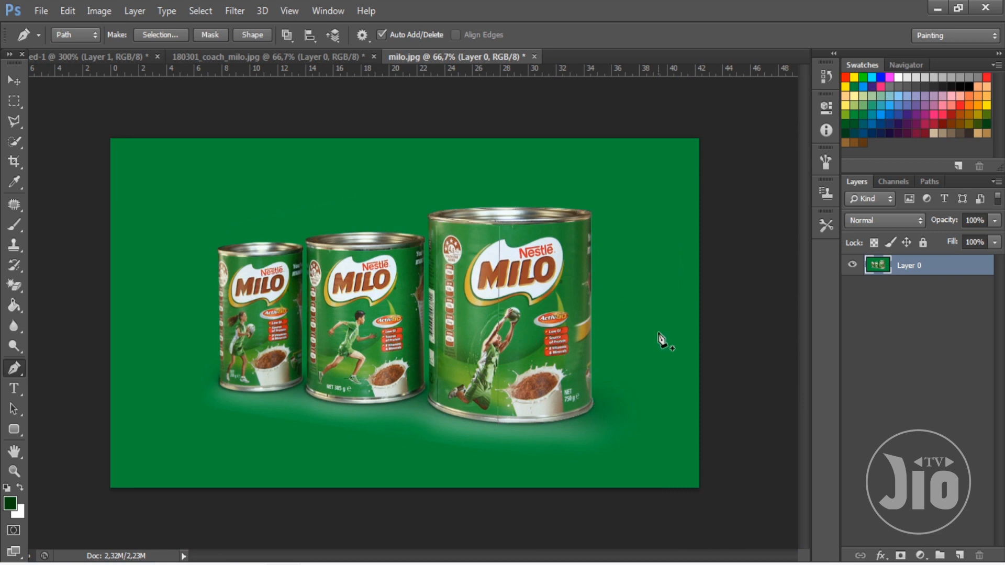
right_click(499, 240)
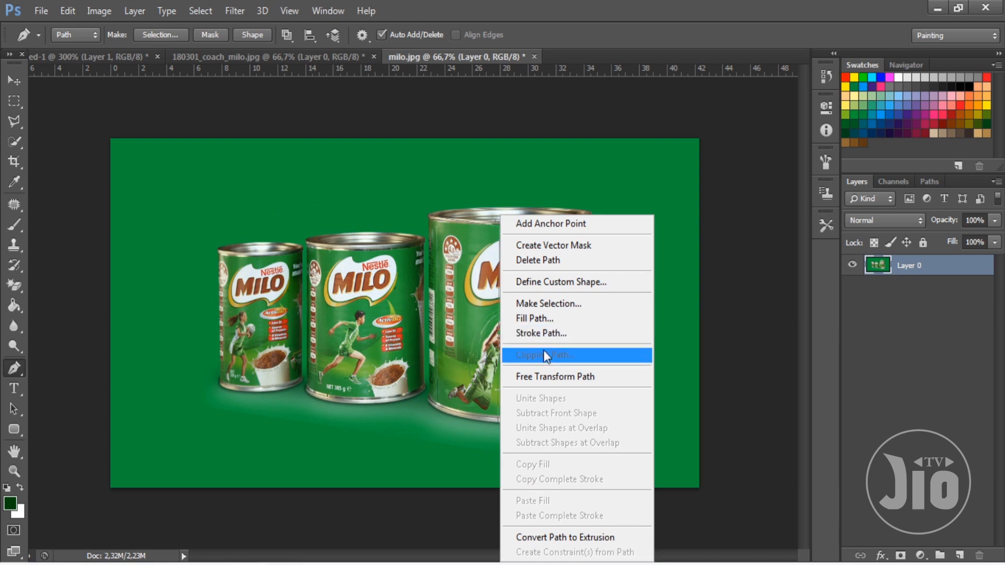
click(556, 303)
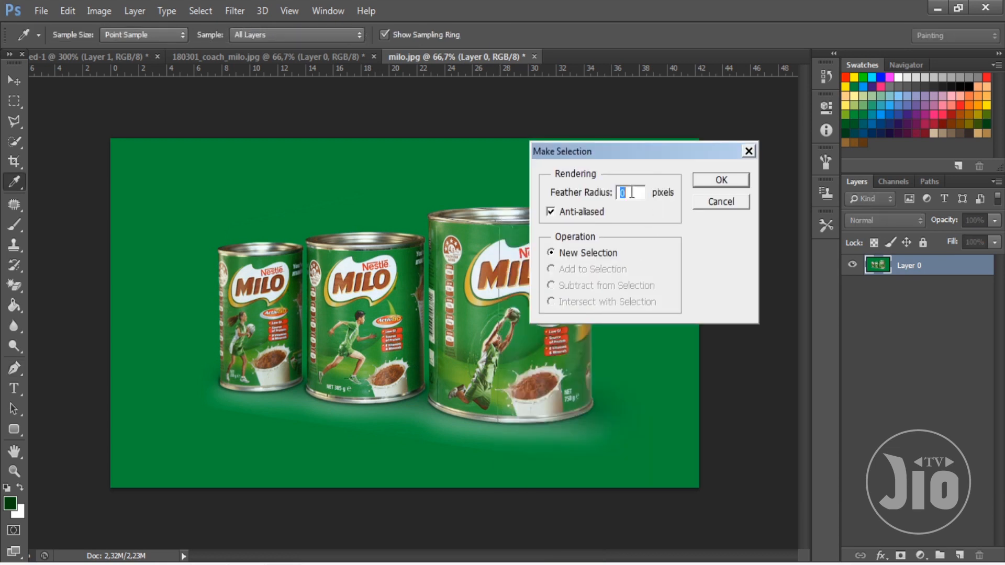
click(704, 183)
Try isolating the selected part of the can on a new layer with Layer 0 hidden.
click(14, 80)
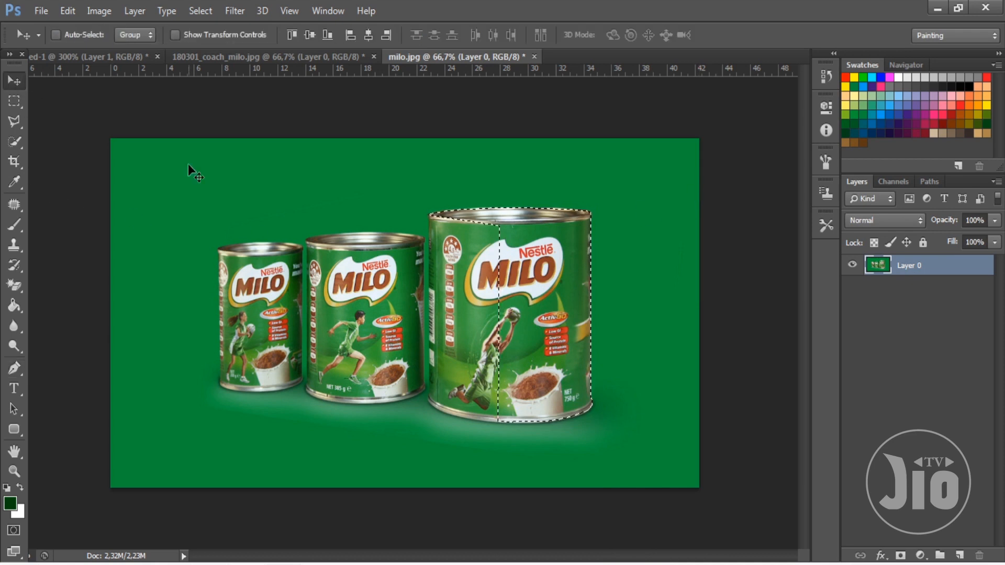
key(ctrl+j)
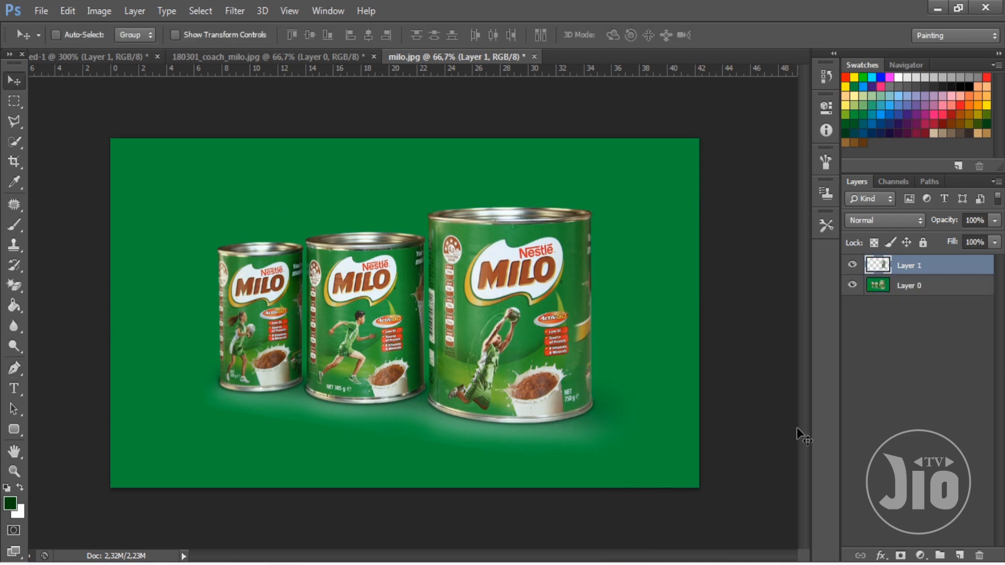
click(852, 284)
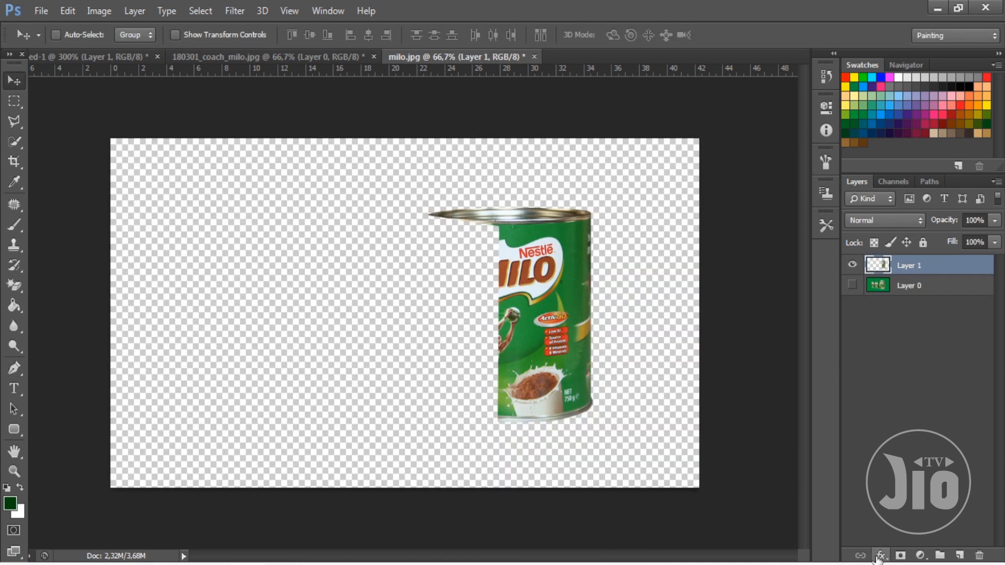
key(ctrl+z)
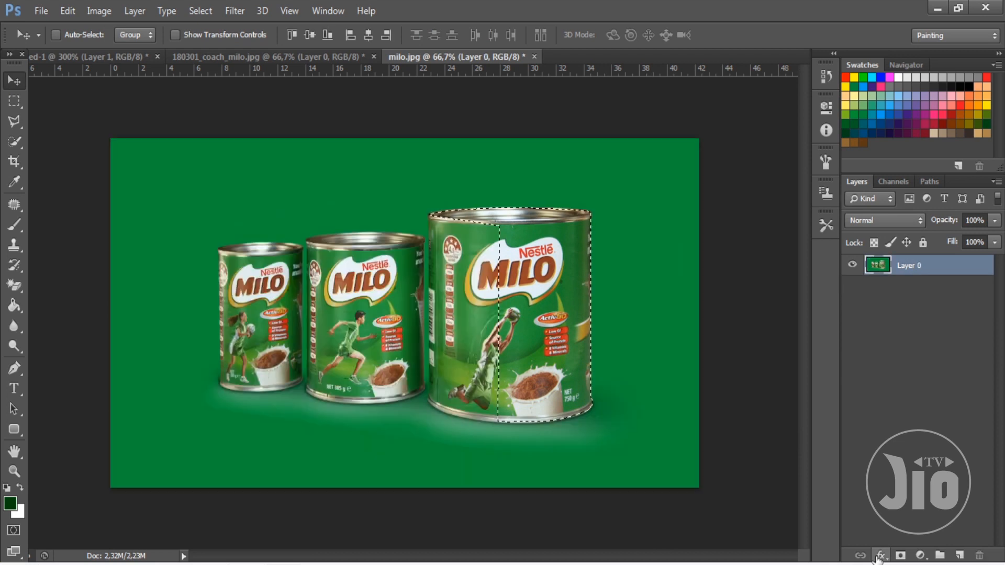
Add a layer mask to Layer 0 from the can selection and copy the masked can into the gray gradient composition.
click(906, 556)
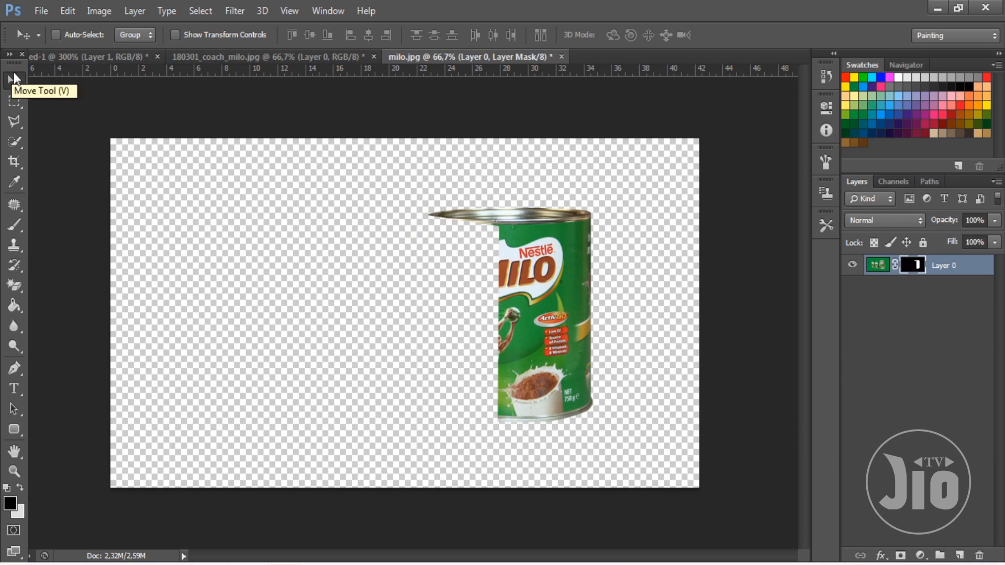
drag(531, 260, 535, 288)
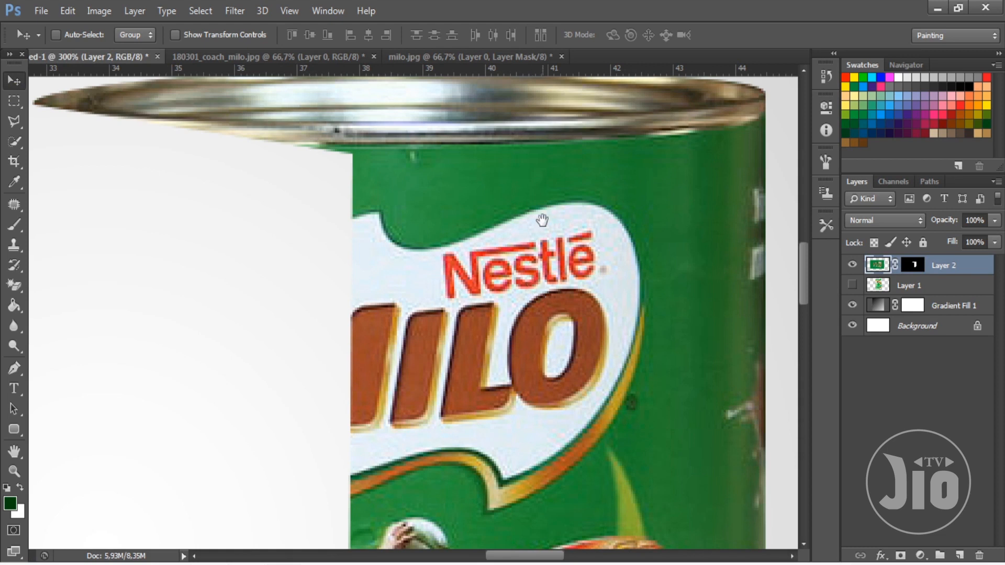
Inspect the rim, side and base edges of the Pen Tool cutout at 300% in the gradient composition.
drag(511, 173, 496, 275)
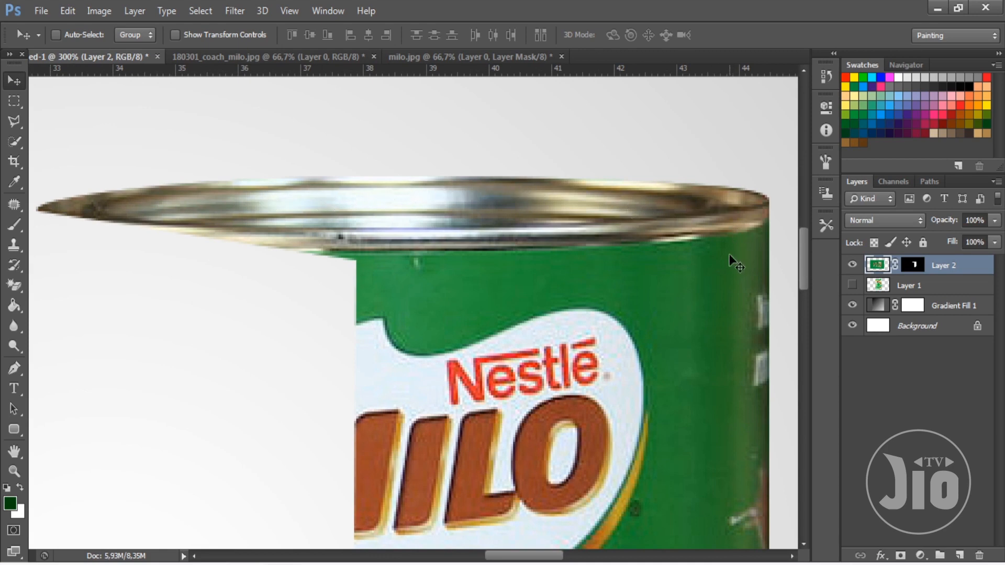
drag(680, 426, 573, 200)
drag(566, 408, 575, 225)
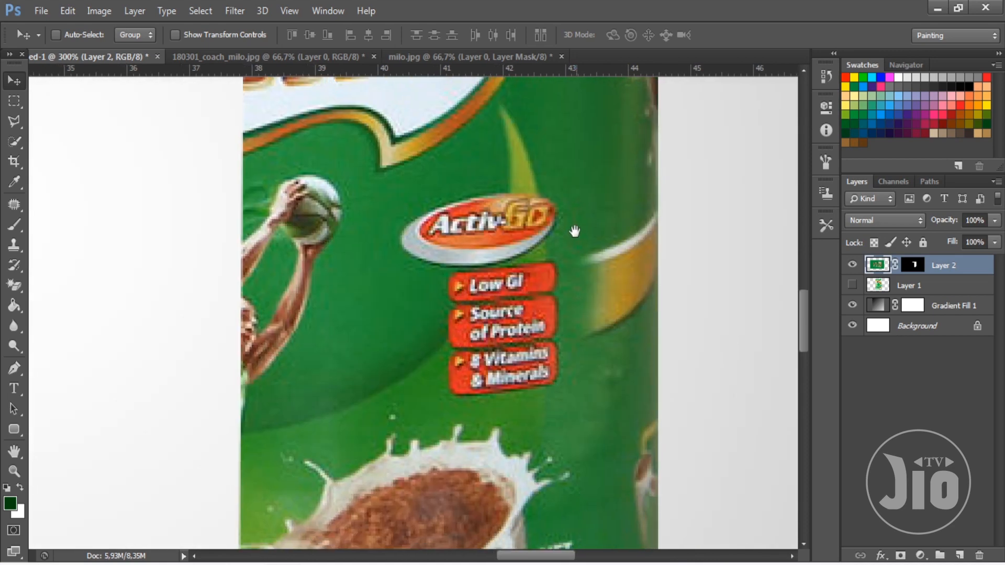
drag(579, 359, 598, 225)
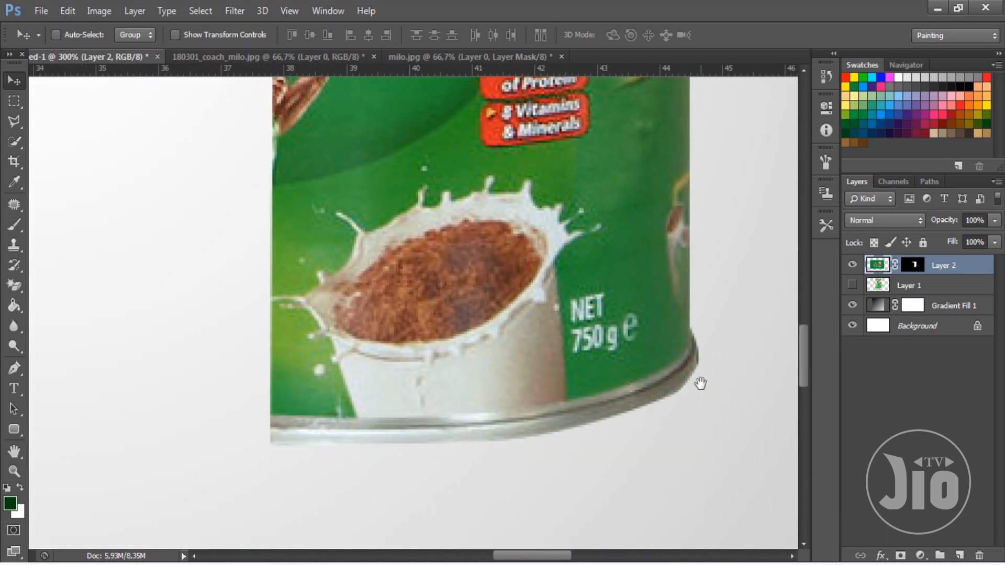
drag(571, 256, 597, 432)
drag(565, 167, 579, 403)
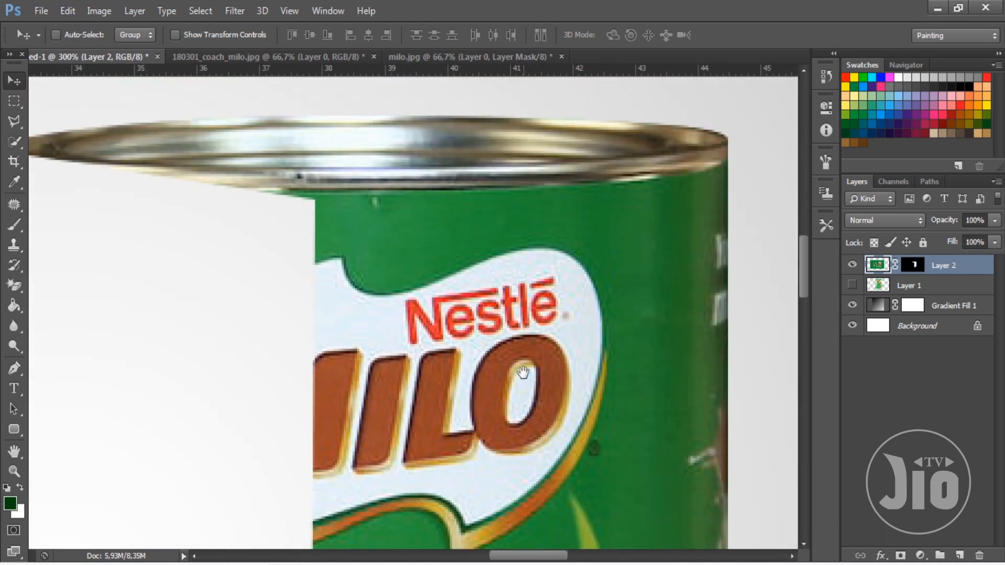
click(18, 373)
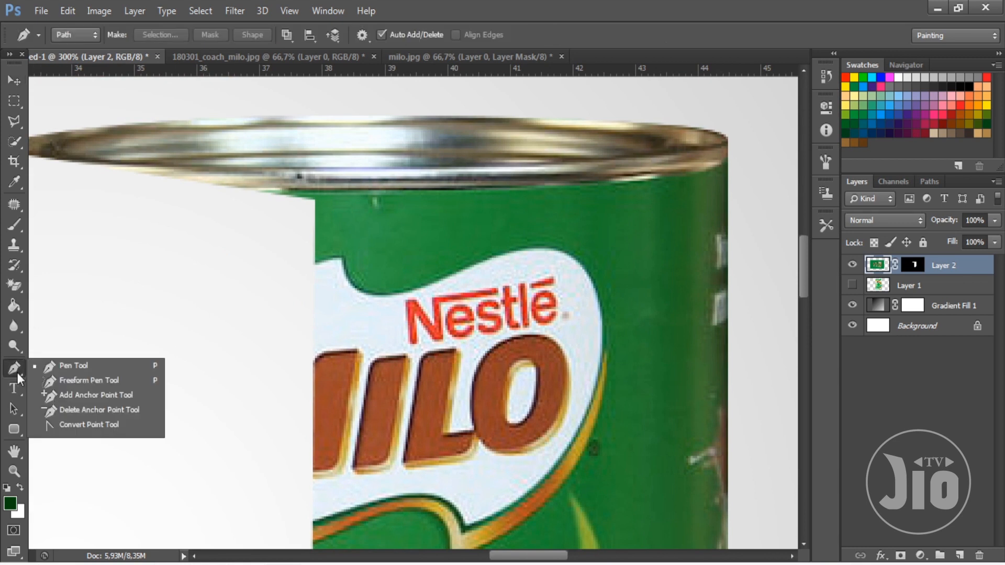
click(49, 373)
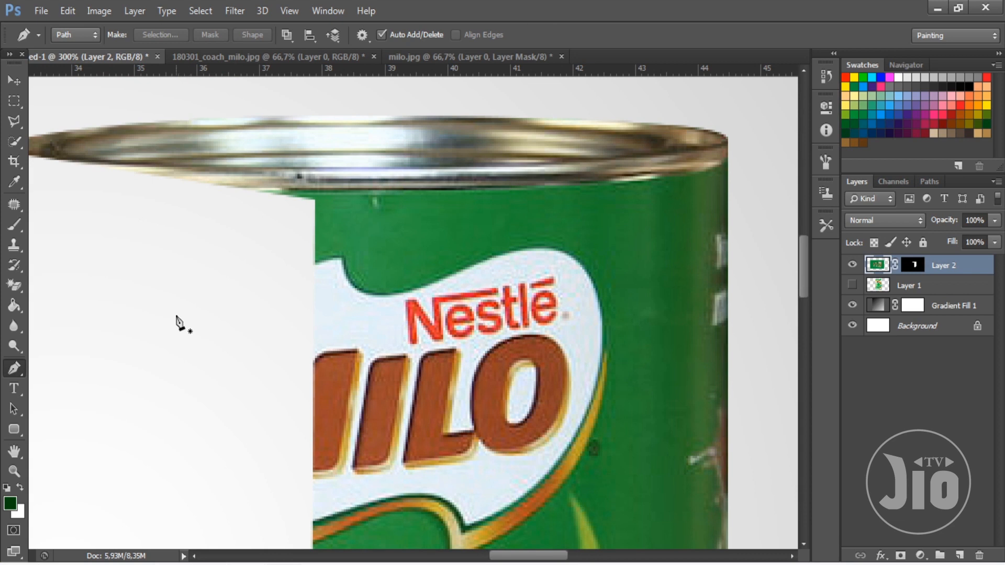
click(9, 369)
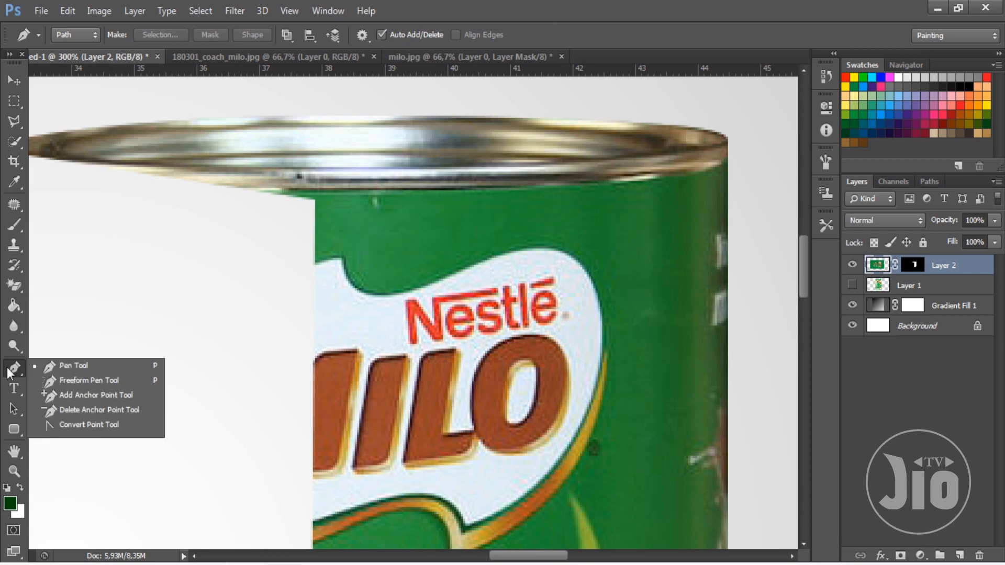
click(45, 366)
Undo the layer mask on Layer 0 in milo.jpg, clear the can selection, and show the available lasso tools.
click(416, 58)
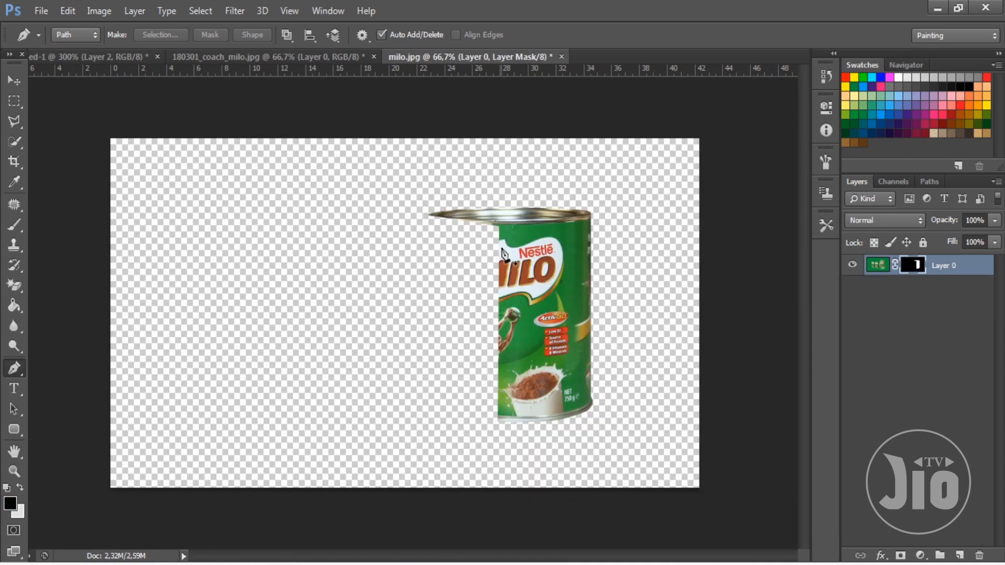
key(ctrl+z)
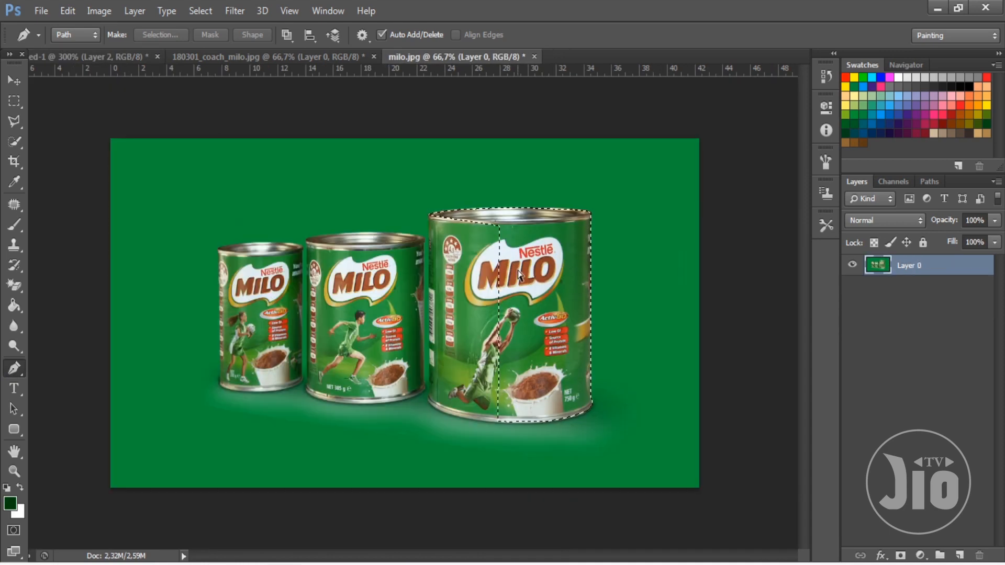
click(17, 102)
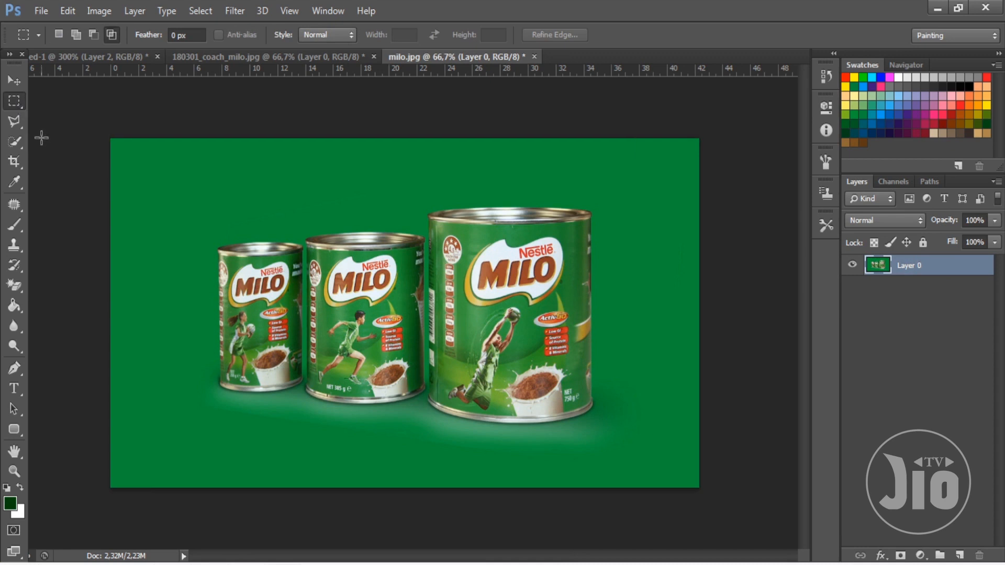
click(15, 121)
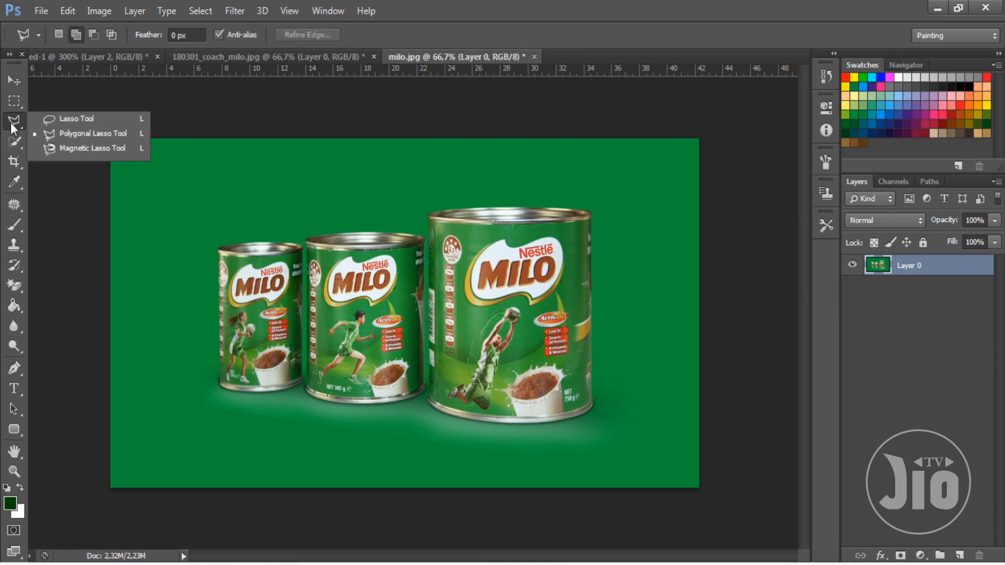
Outline the upper label area of the largest can in milo.jpg with the Polygonal Lasso Tool at 200%.
click(70, 137)
key(ctrl+plus)
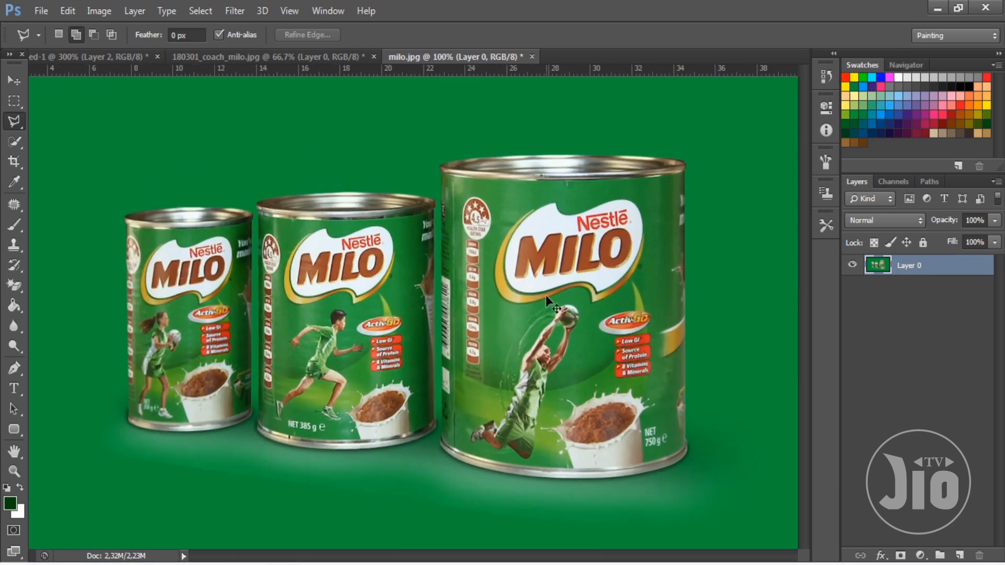
key(ctrl+plus)
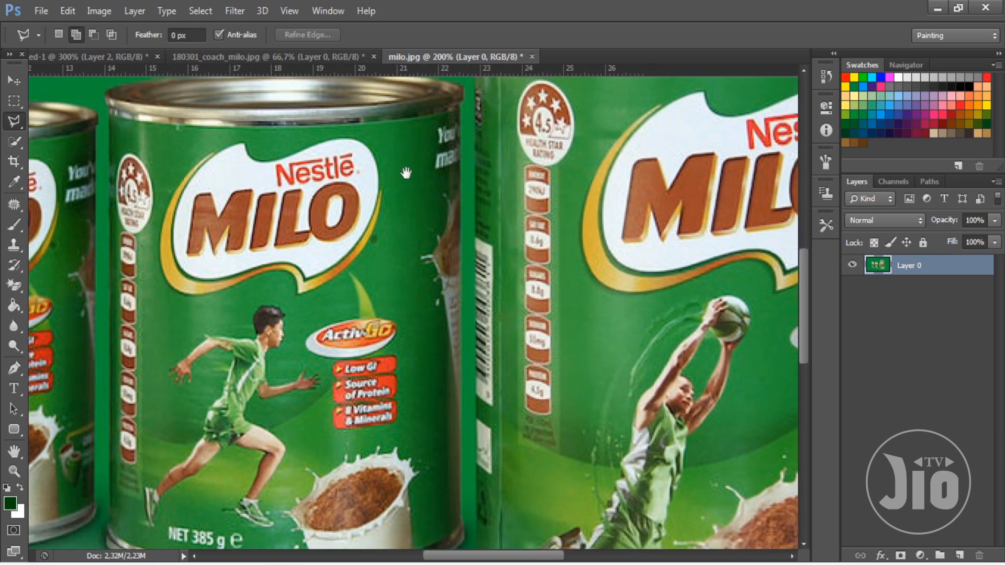
drag(406, 172, 79, 293)
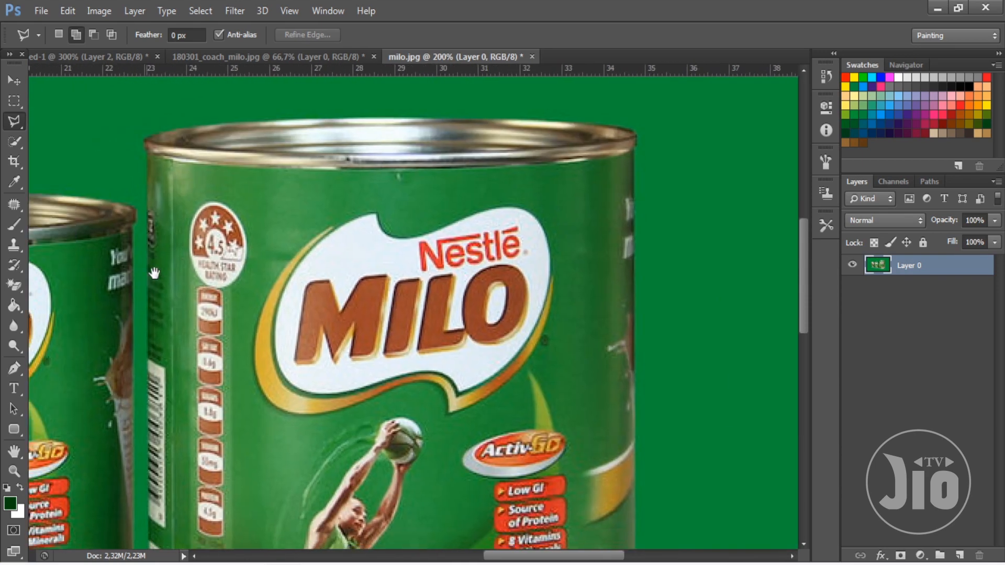
click(145, 443)
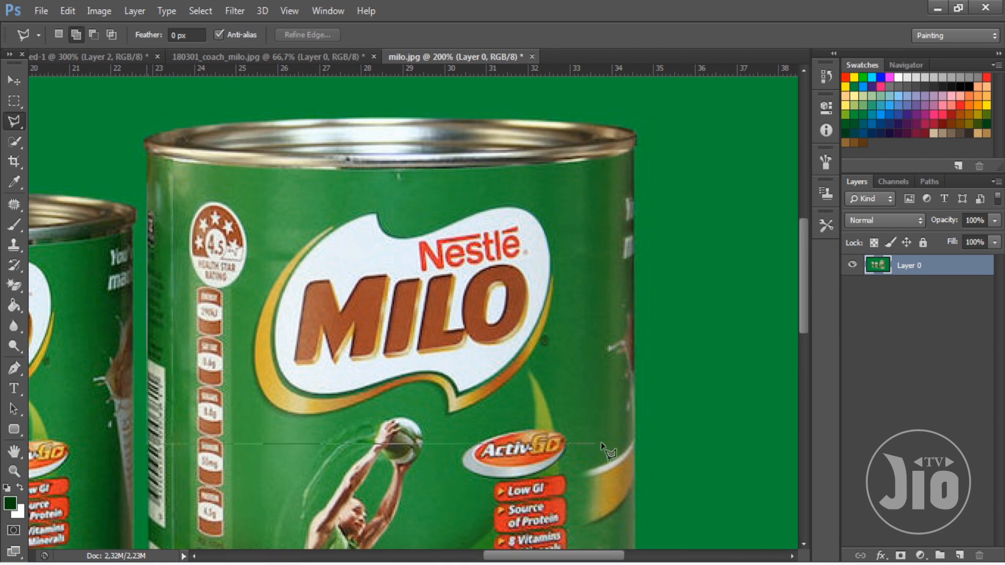
click(631, 442)
click(633, 185)
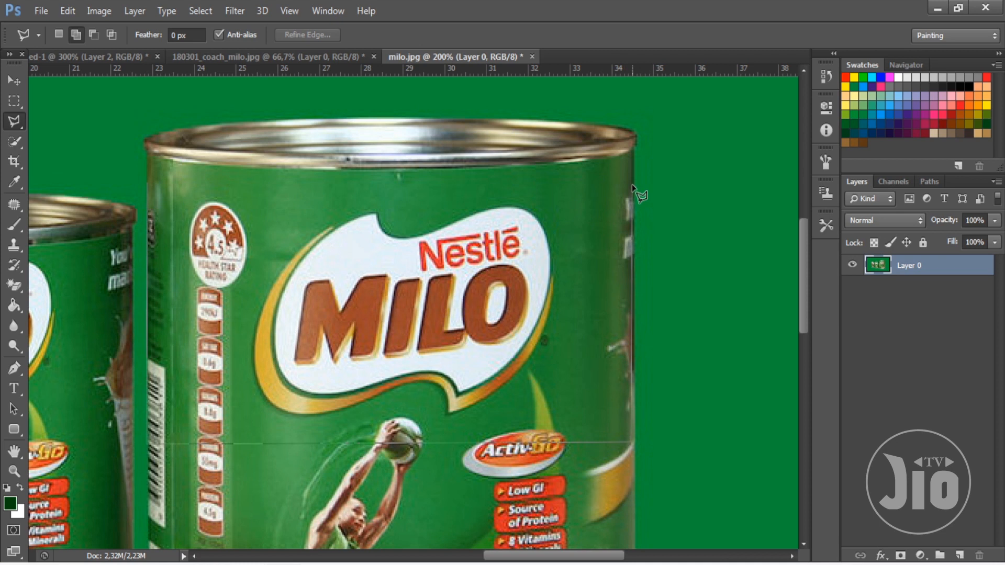
double_click(149, 196)
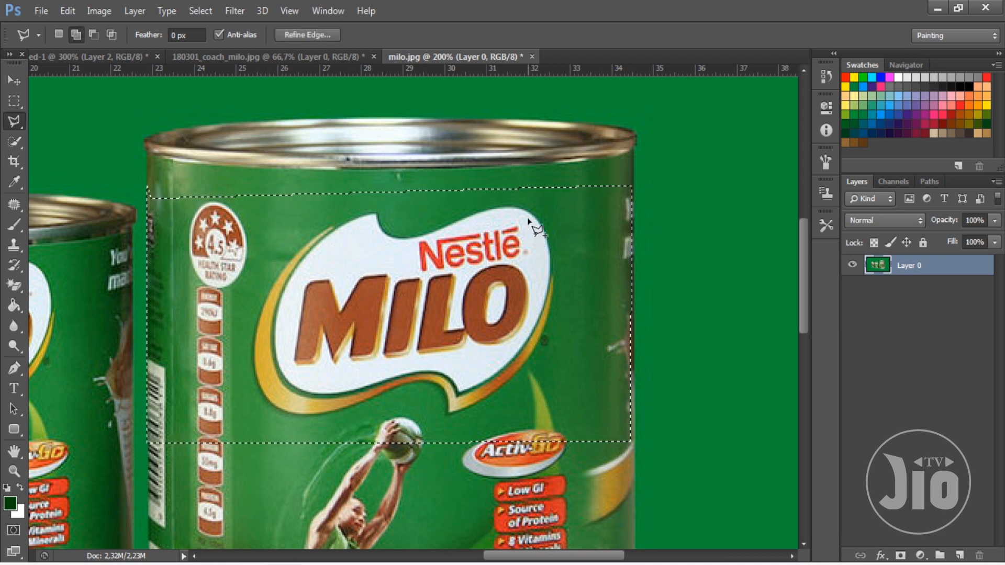
Mask Layer 0 with the label selection and copy the masked section into the gray gradient composition.
key(ctrl+j)
key(ctrl+z)
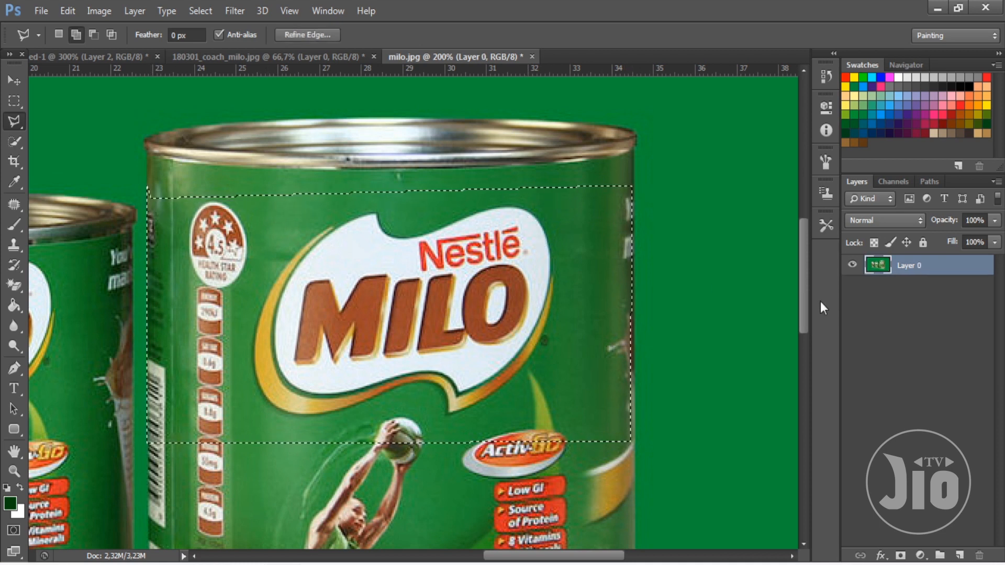
click(902, 555)
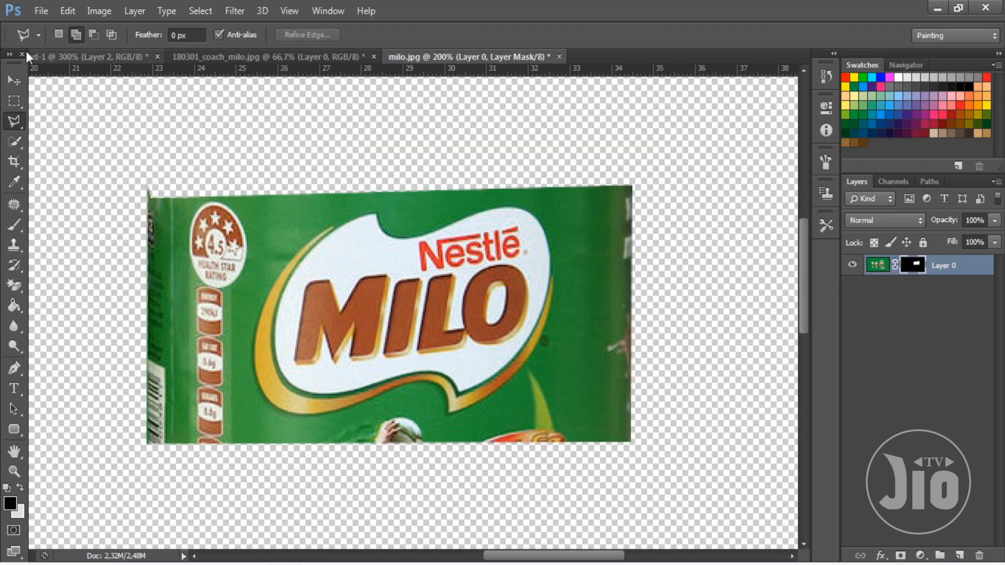
click(14, 81)
drag(268, 222, 341, 248)
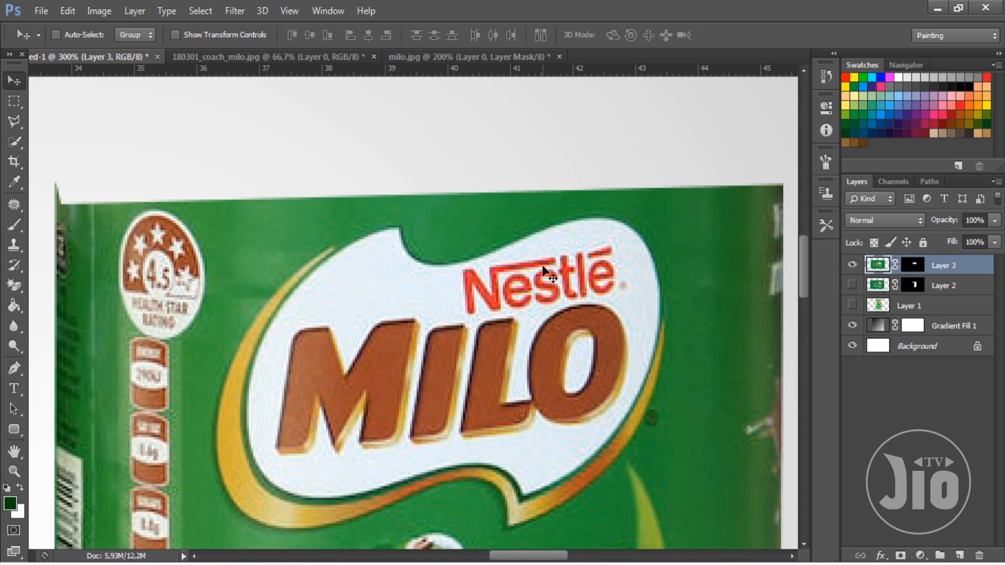
scroll(543, 267, down, 1)
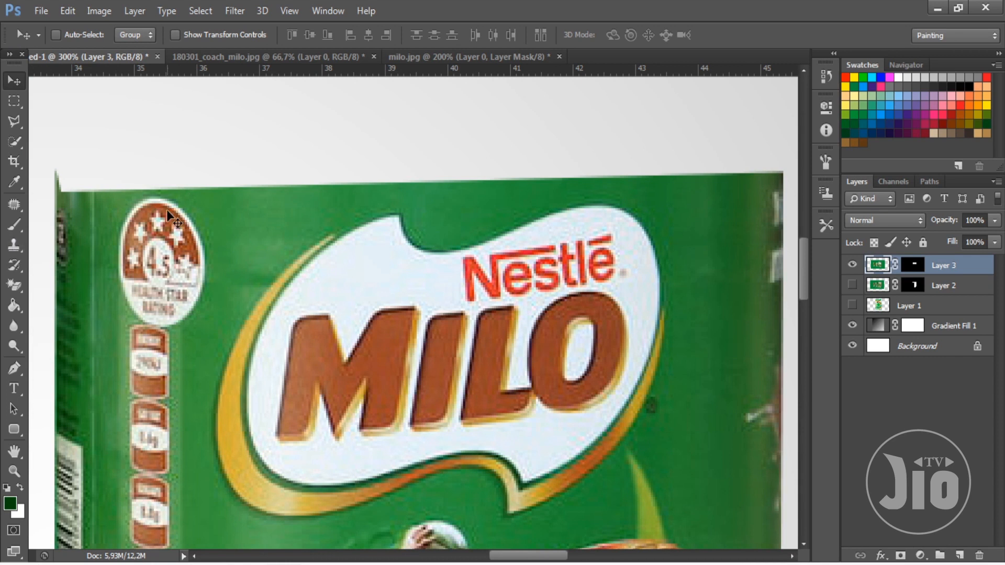
Review the marquee, lasso and pen tool variants, and activate the Pen Tool.
click(14, 105)
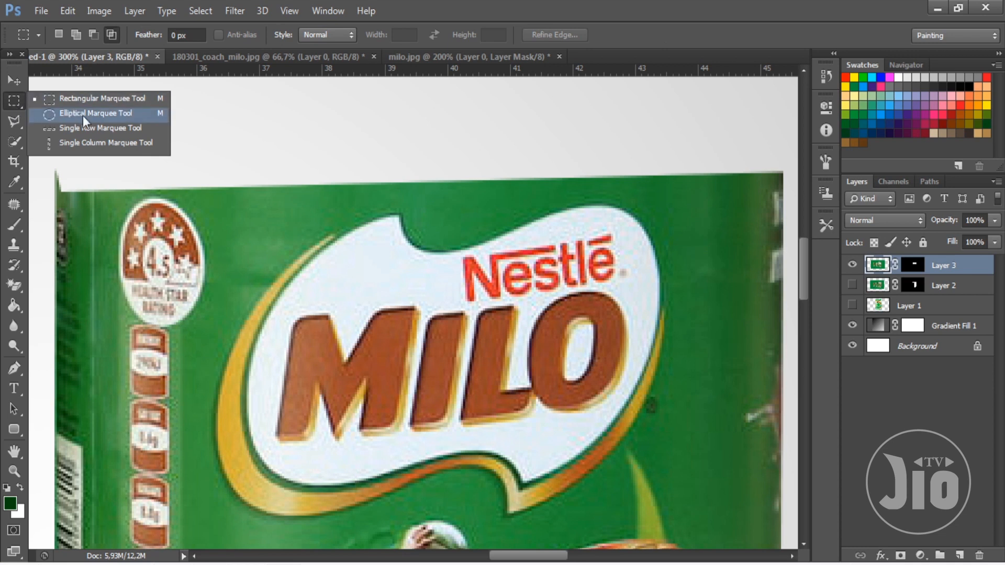
click(13, 124)
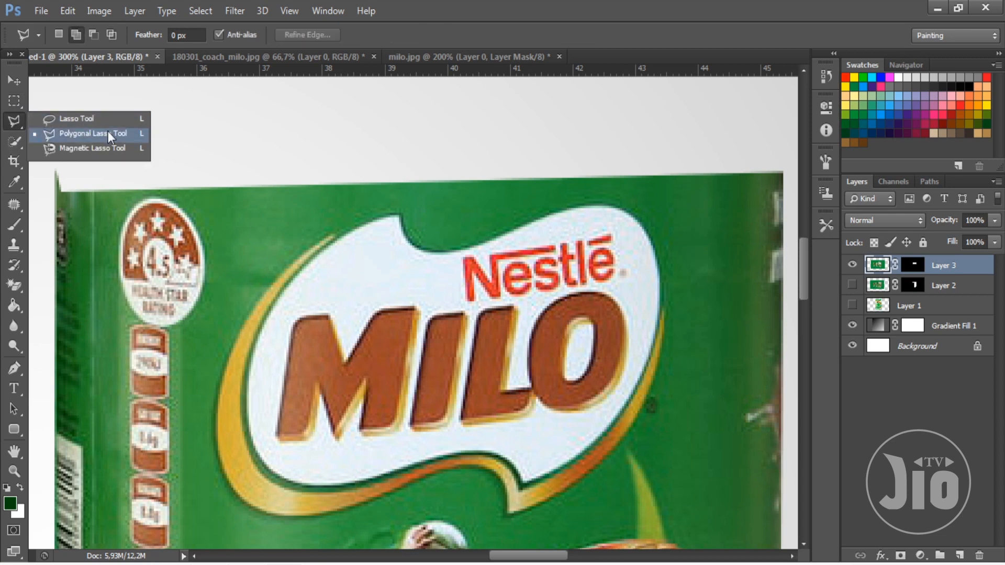
click(13, 374)
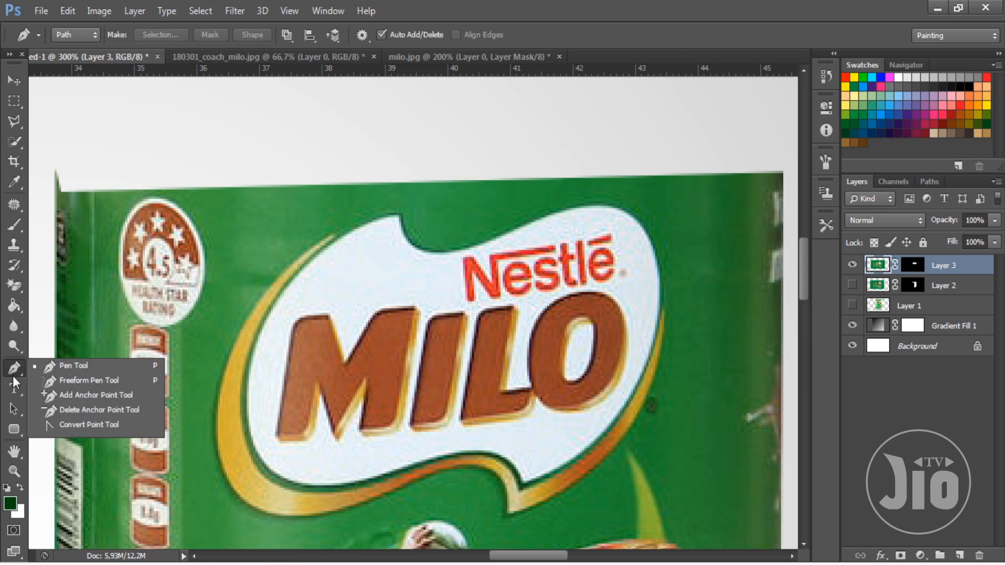
click(62, 371)
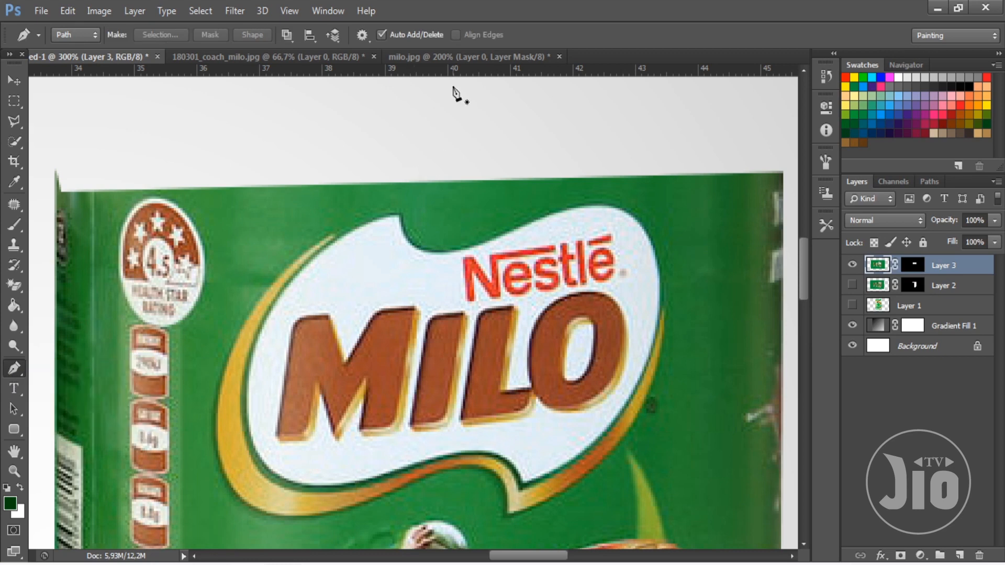
Close milo.jpg and 180301_coach_milo.jpg without saving their changes.
click(489, 55)
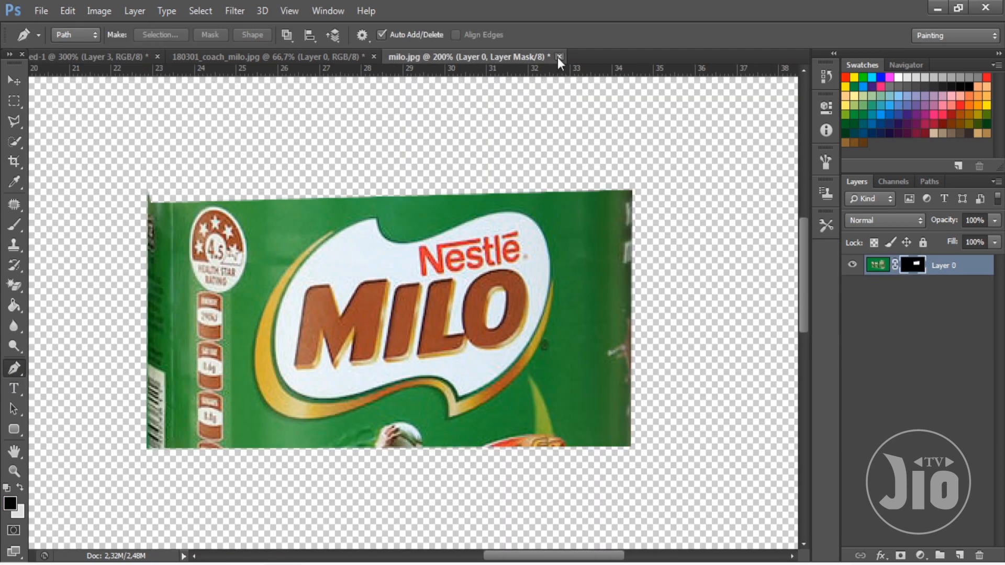
click(558, 57)
click(487, 224)
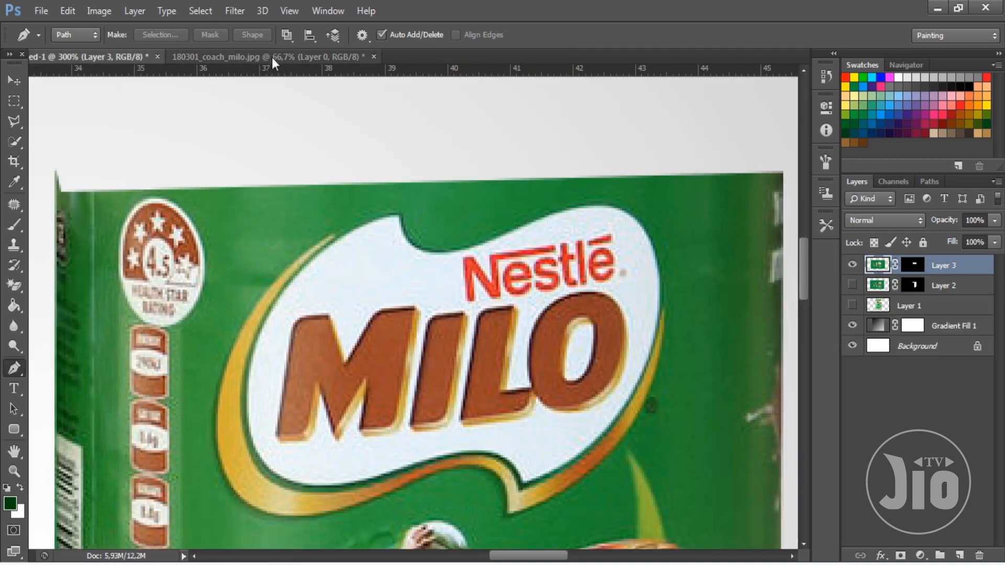
click(272, 58)
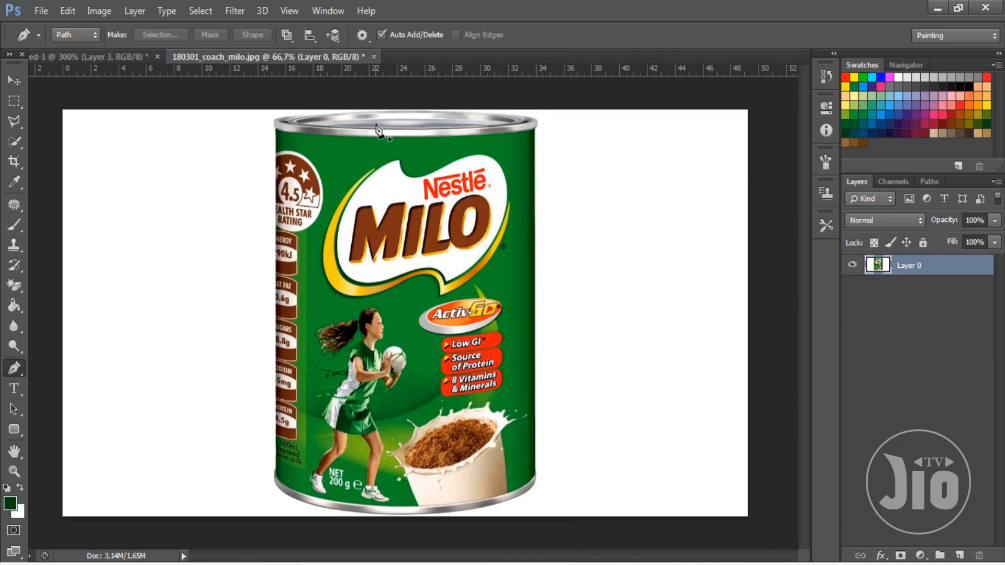
click(374, 57)
click(504, 224)
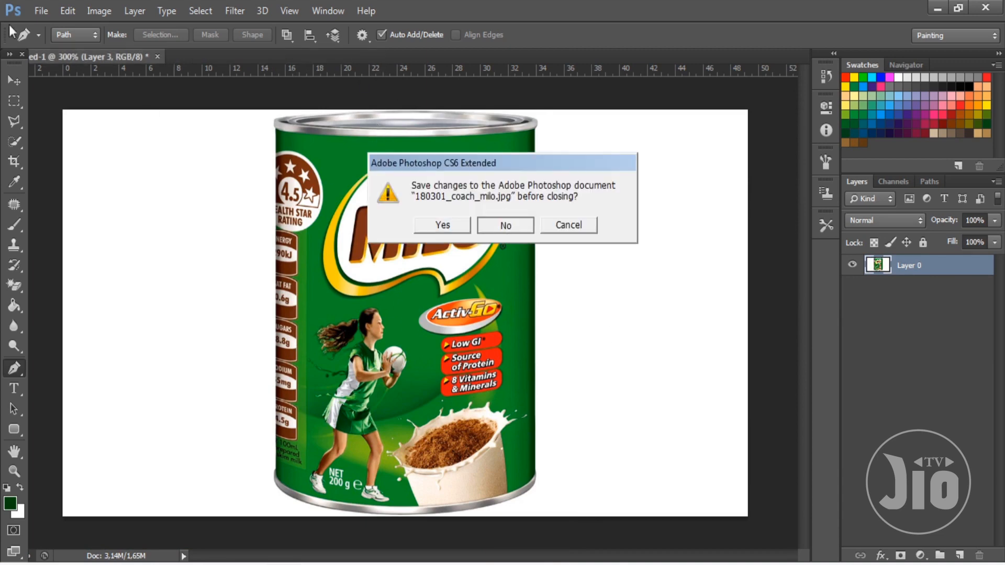
Open milolow.jpg from the MILO folder and check its image size.
click(41, 11)
key(ctrl+o)
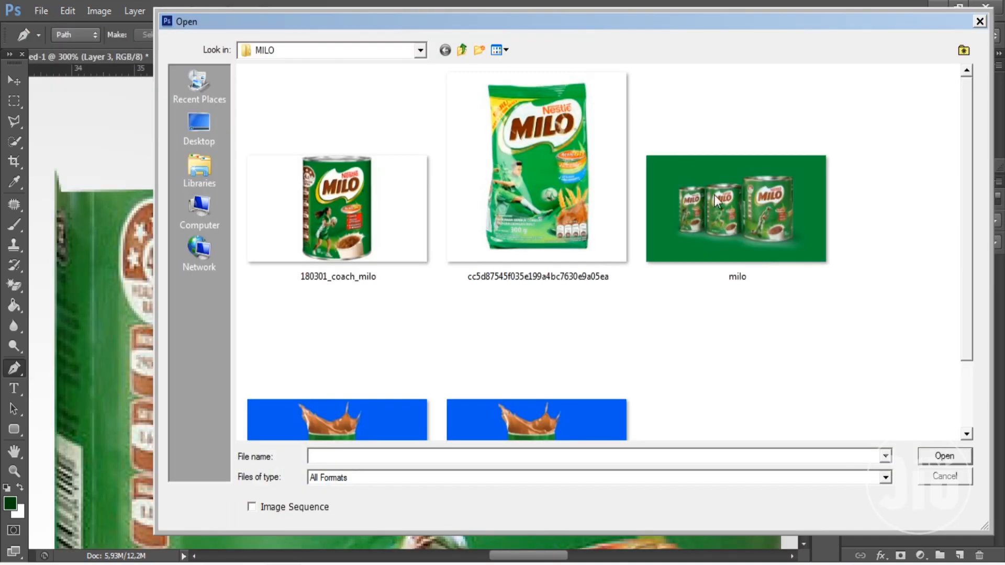
scroll(969, 221, down, 2)
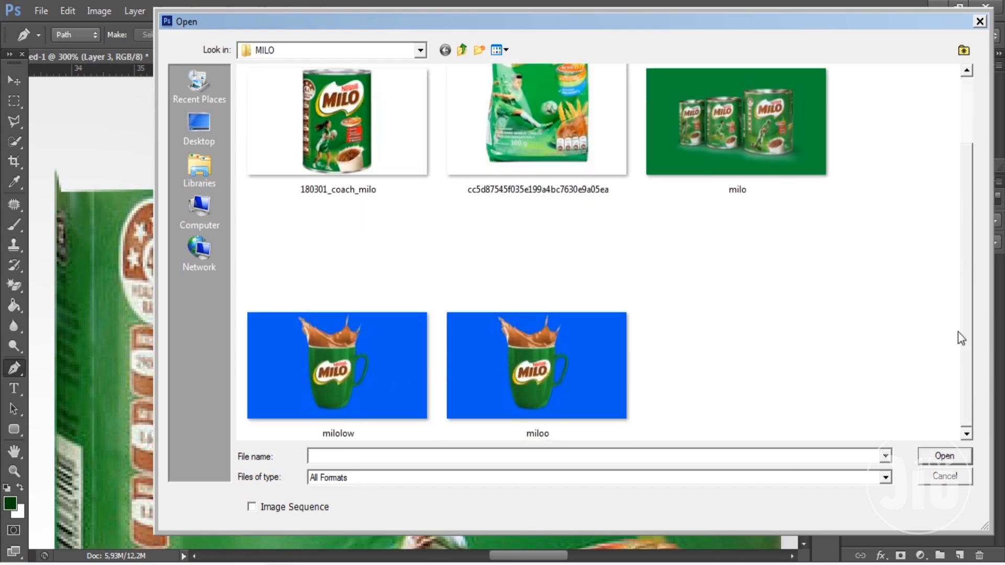
double_click(371, 359)
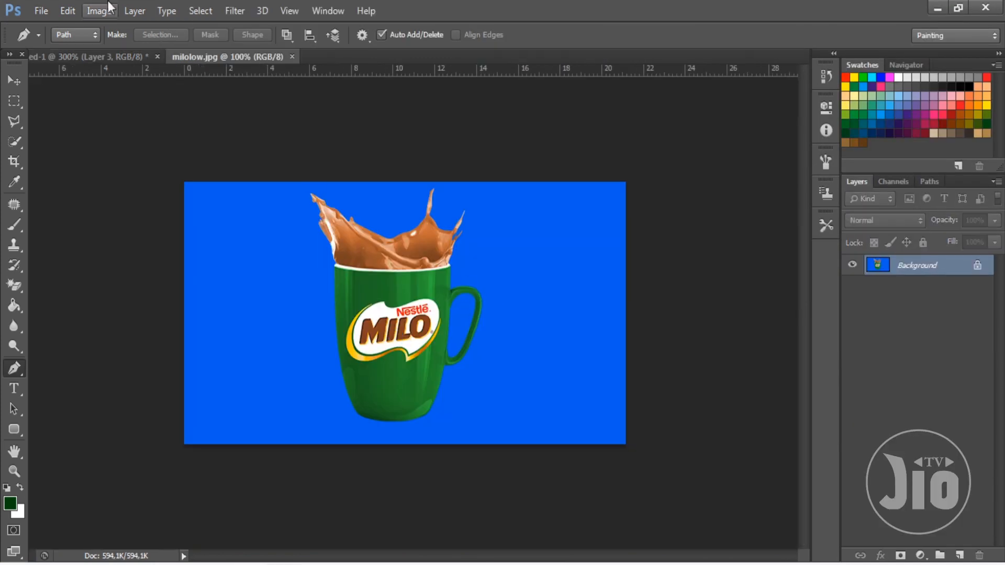
click(99, 9)
click(122, 121)
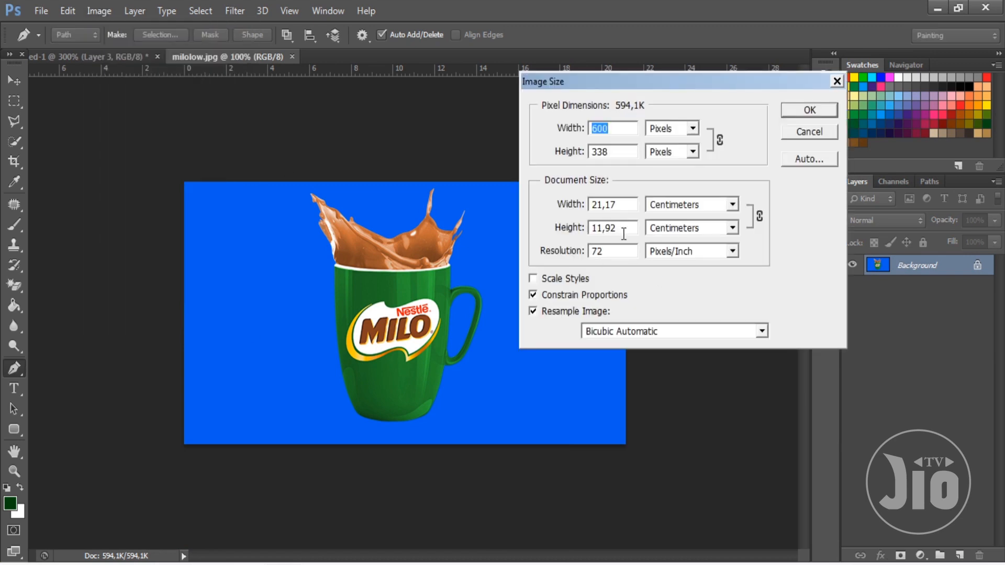
click(810, 110)
Open miloo.jpg, the other mug image, from the MILO folder.
click(41, 10)
click(50, 42)
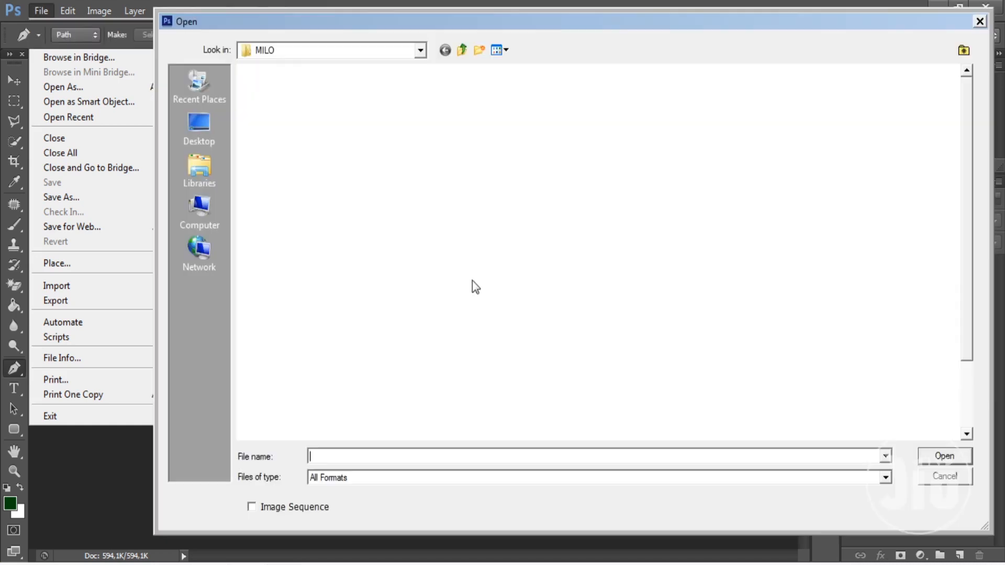
scroll(969, 255, down, 3)
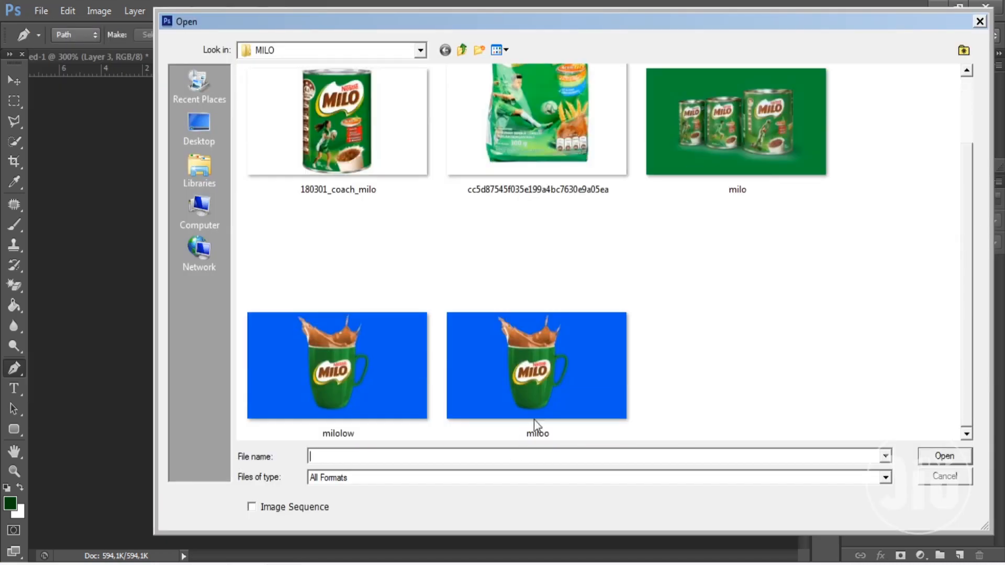
double_click(545, 393)
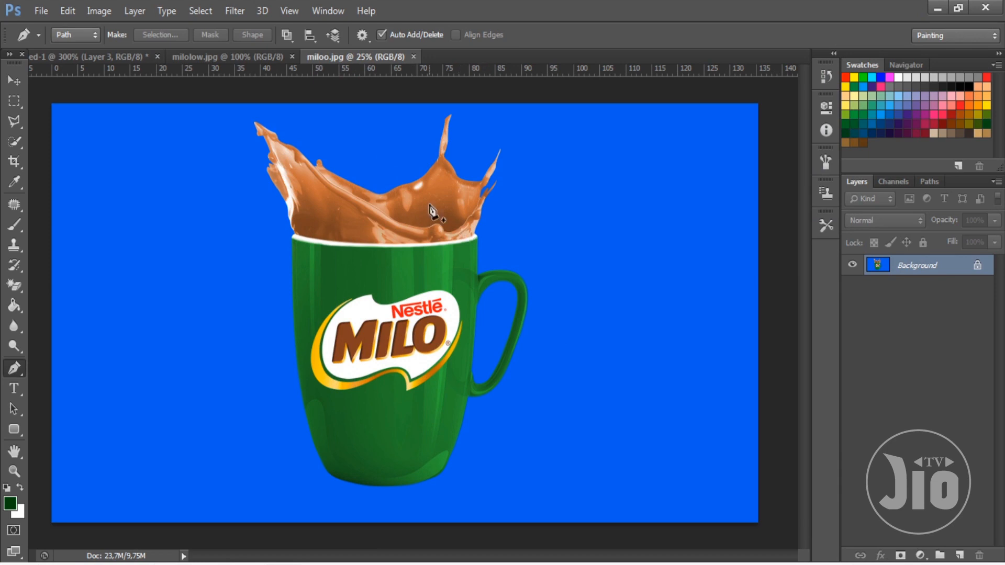
Delete Layer 3, Layer 2 and Layer 1 from the gradient composition, keeping Gradient Fill 1 and Background.
click(260, 54)
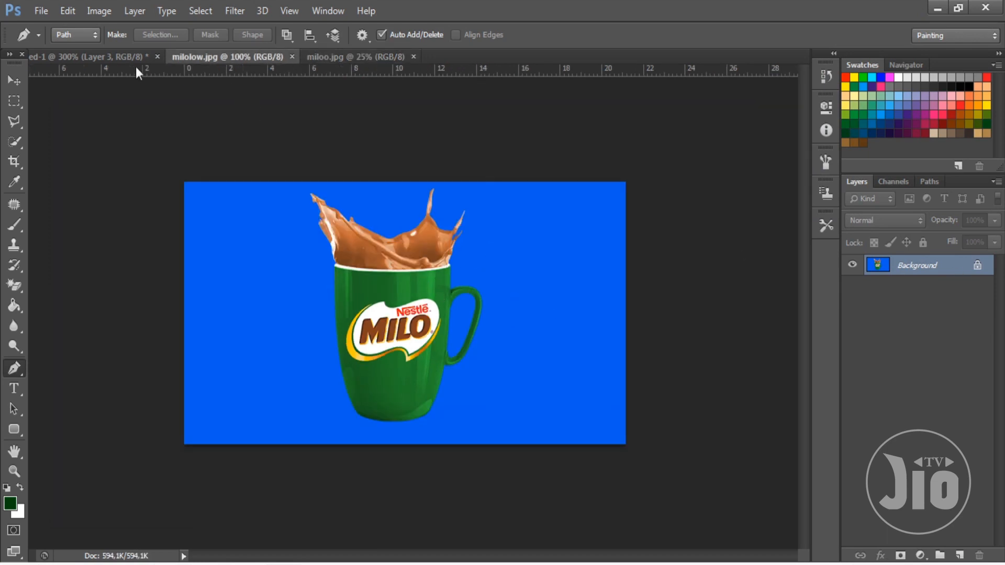
click(114, 57)
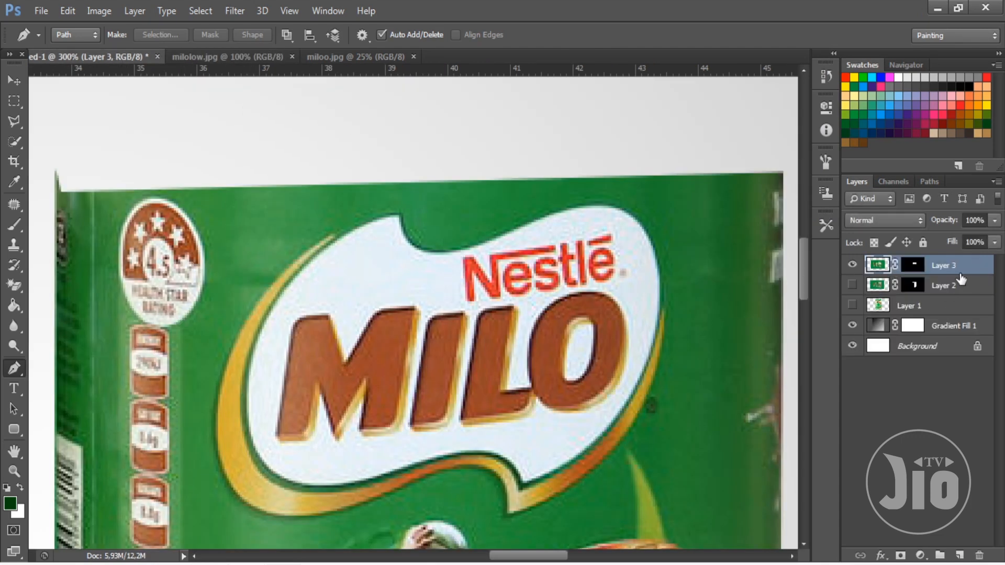
key(Delete)
key(Delete)
key(Delete)
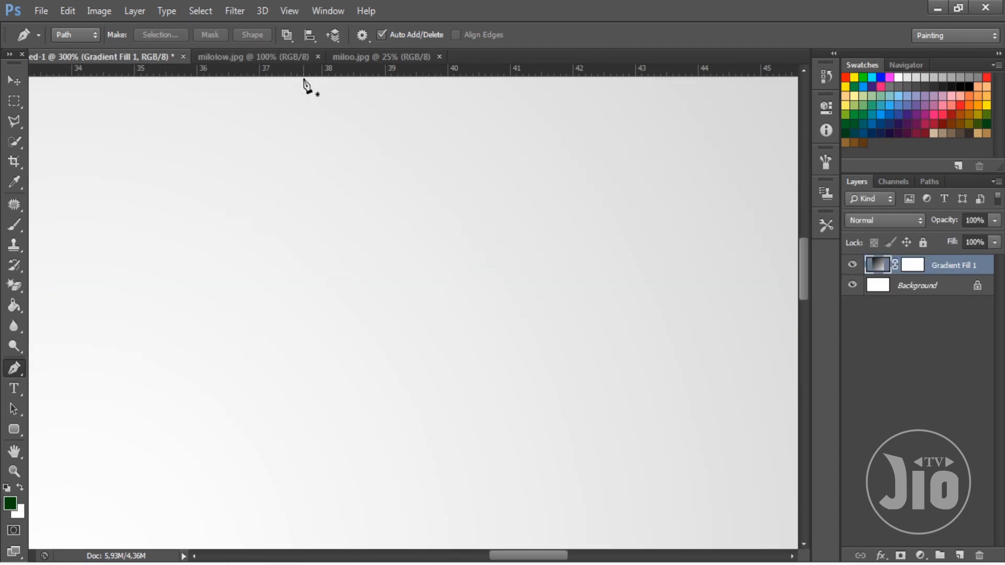
Check the pixel dimensions of miloo.jpg without changing its size.
click(261, 59)
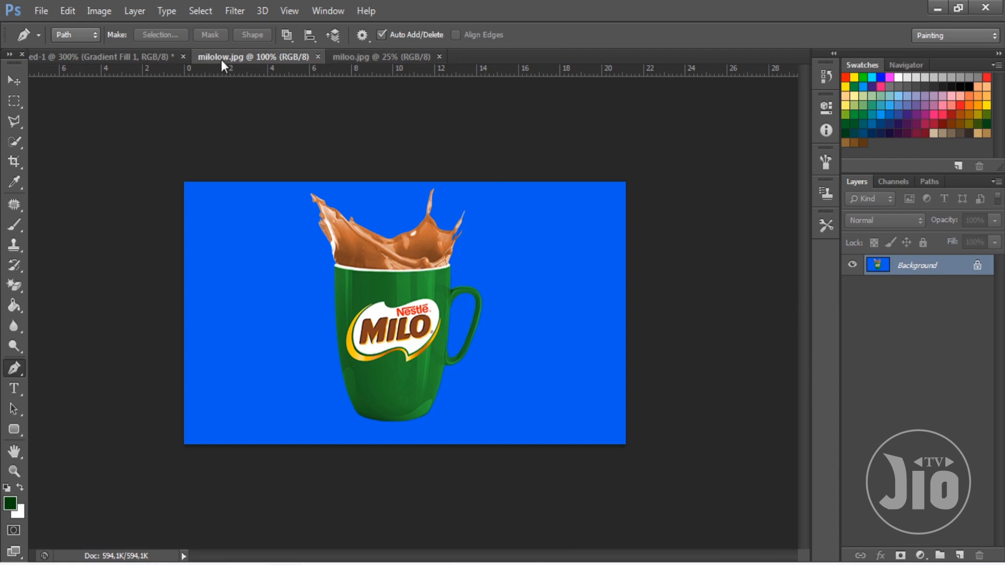
click(368, 58)
click(99, 11)
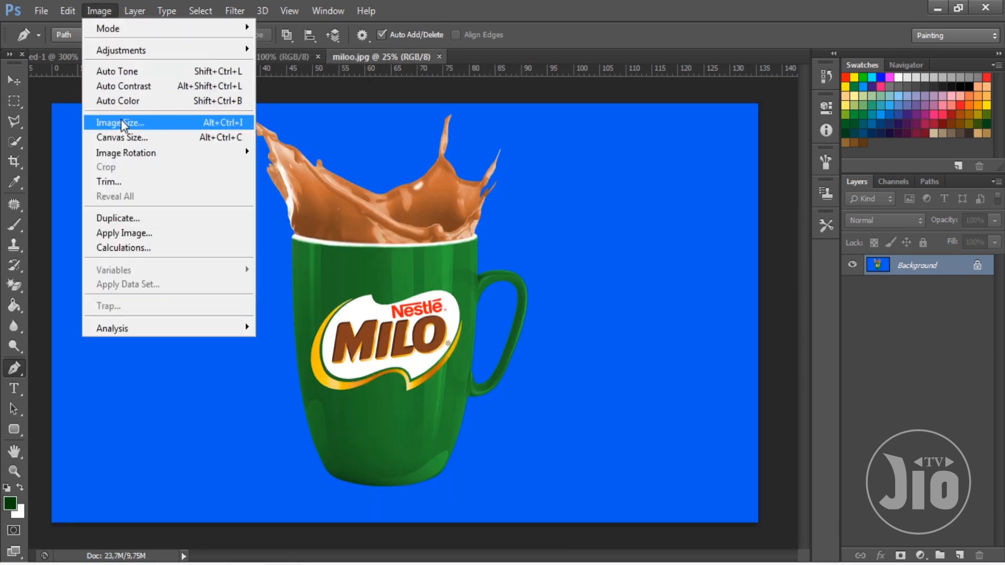
click(113, 186)
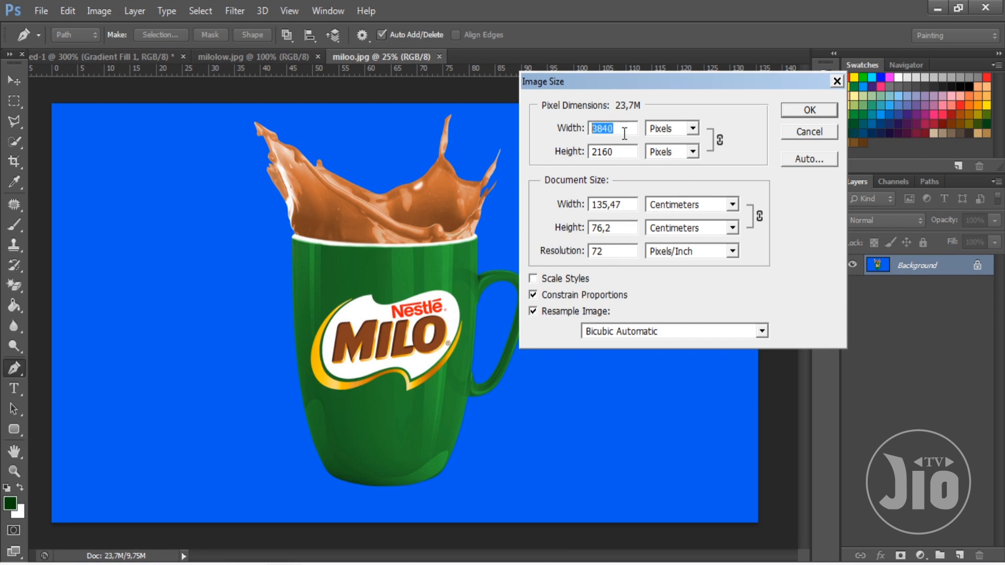
click(837, 81)
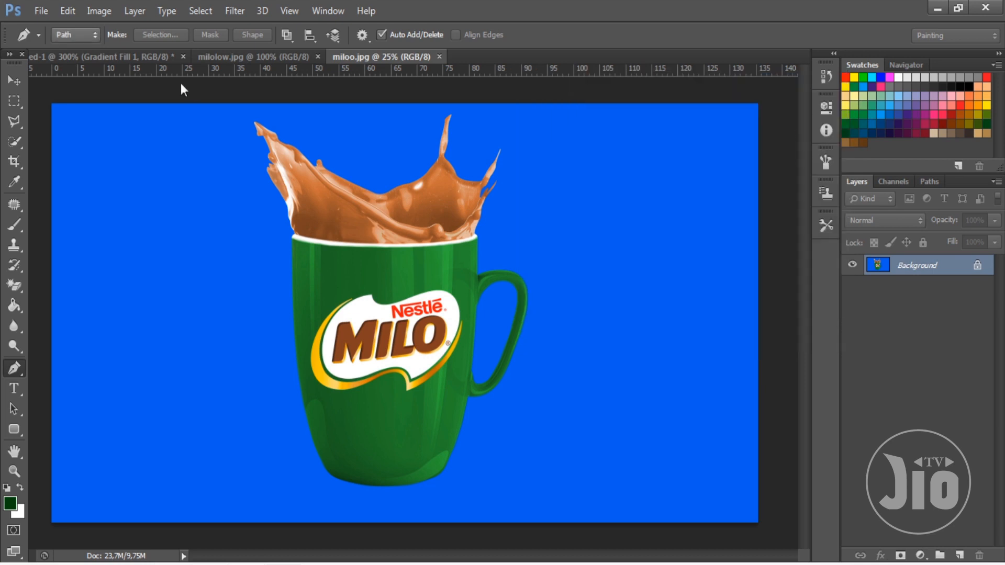
Check the pixel dimensions of milolow.jpg for comparison, leaving its size untouched.
click(259, 60)
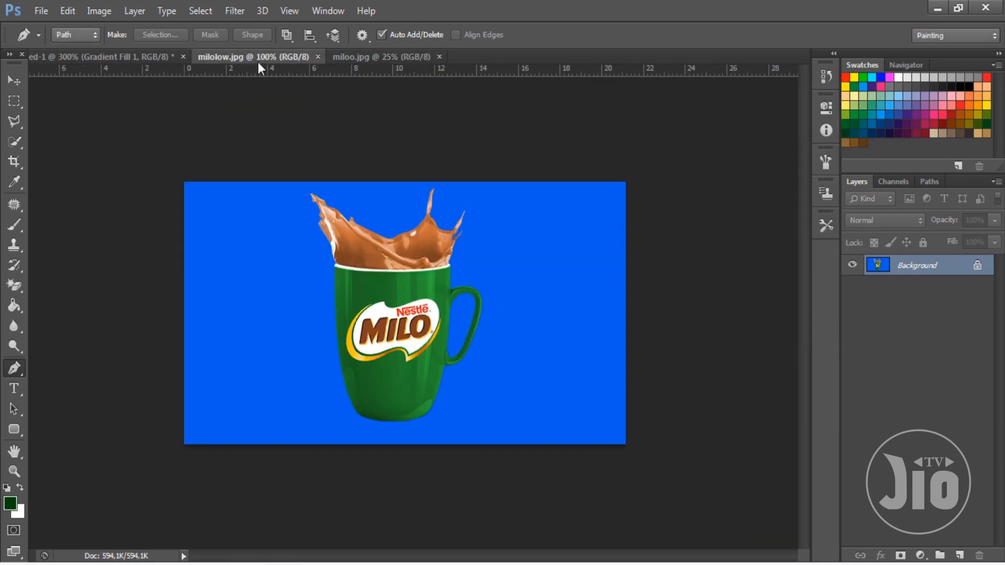
click(95, 12)
click(127, 121)
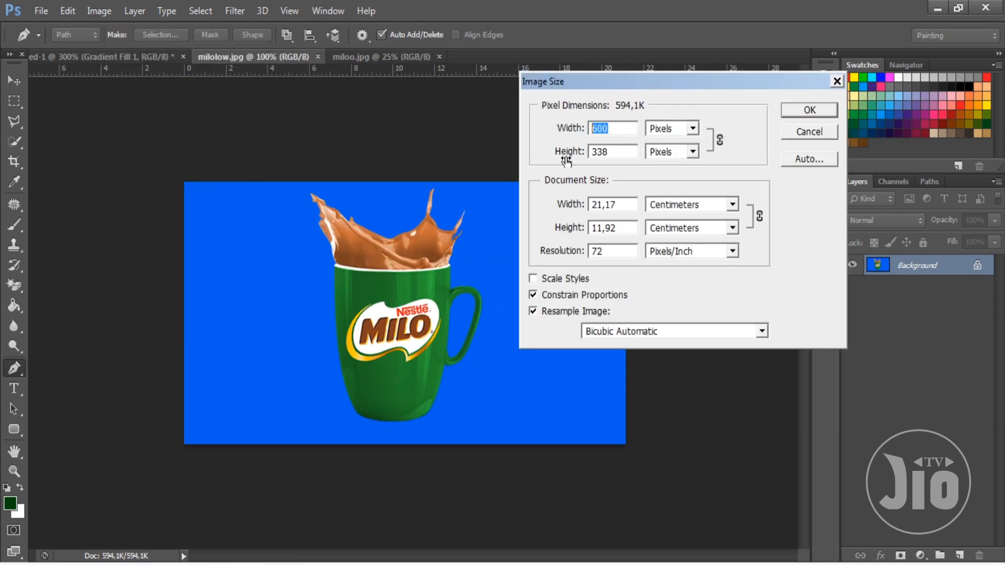
key(Tab)
click(836, 82)
Convert the locked Background into a regular layer named Layer 0 in both milolow.jpg and miloo.jpg.
double_click(919, 265)
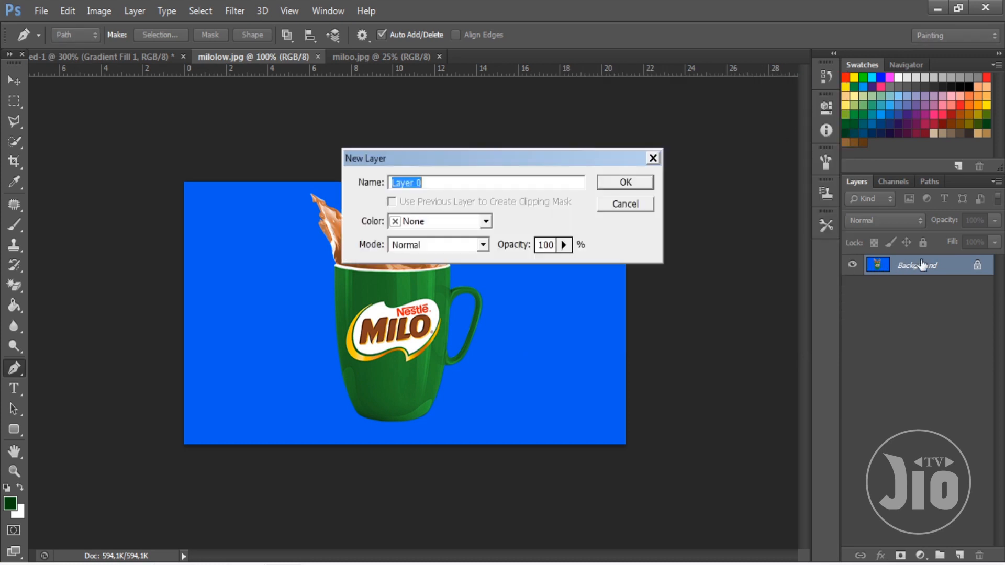
key(Return)
click(392, 58)
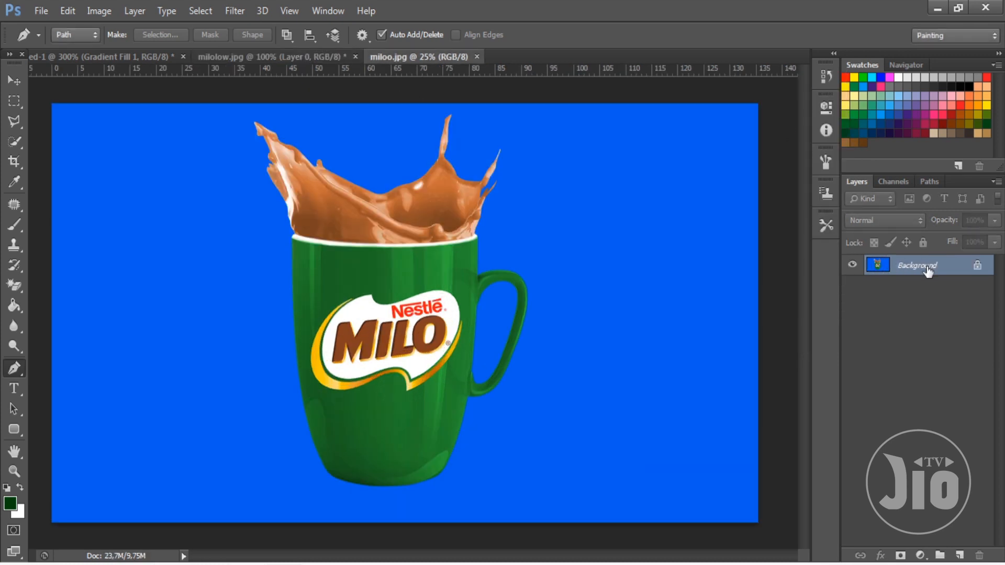
double_click(925, 266)
key(Return)
Erase the blue around the mug and inside its handle in milolow.jpg using the Magic Eraser at tolerance 20.
click(300, 58)
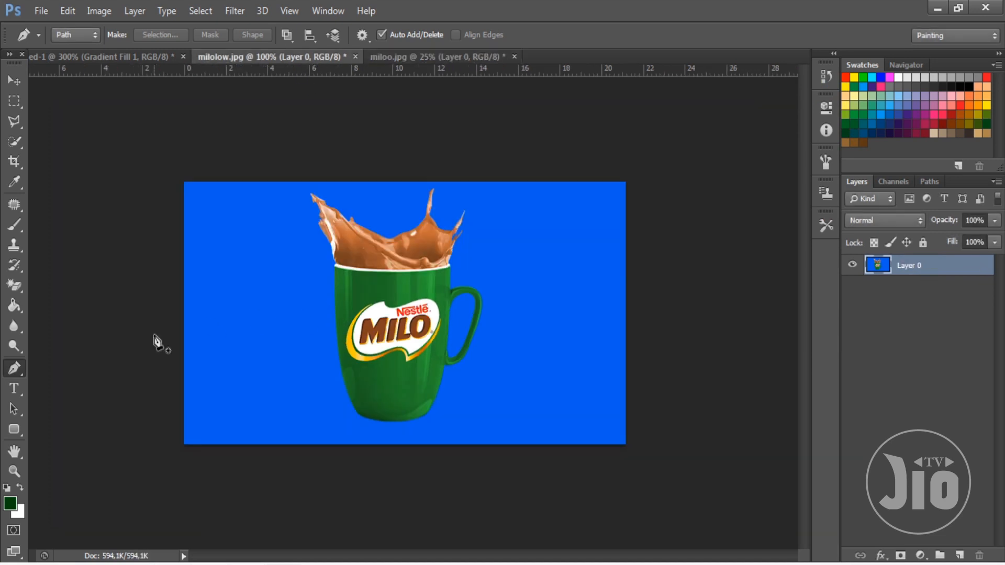
click(15, 292)
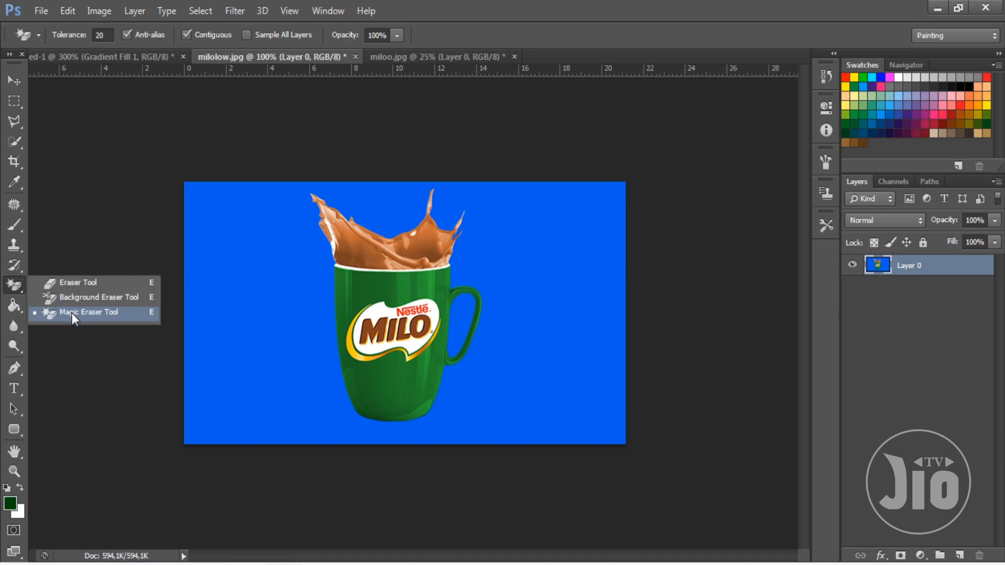
click(71, 313)
click(16, 289)
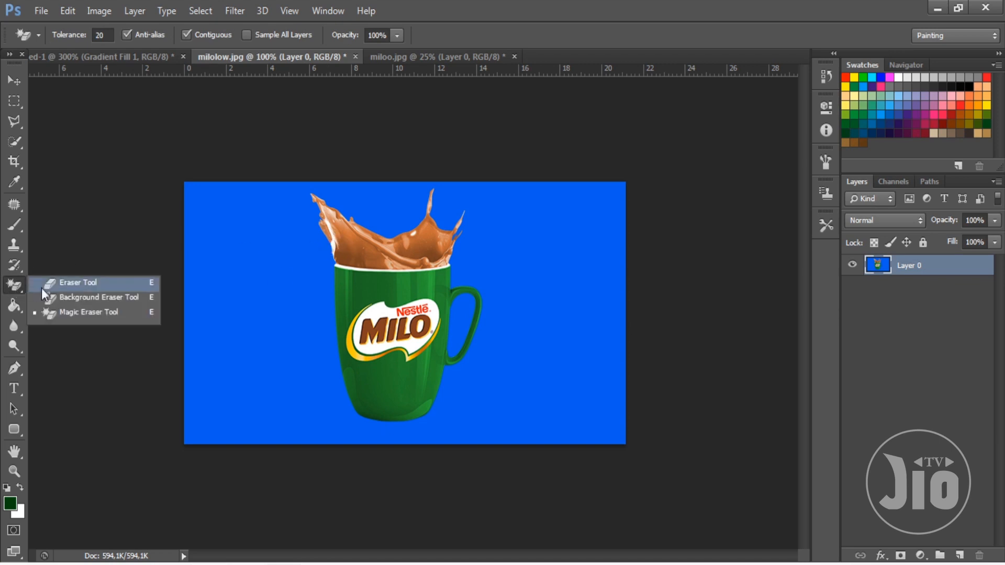
click(71, 313)
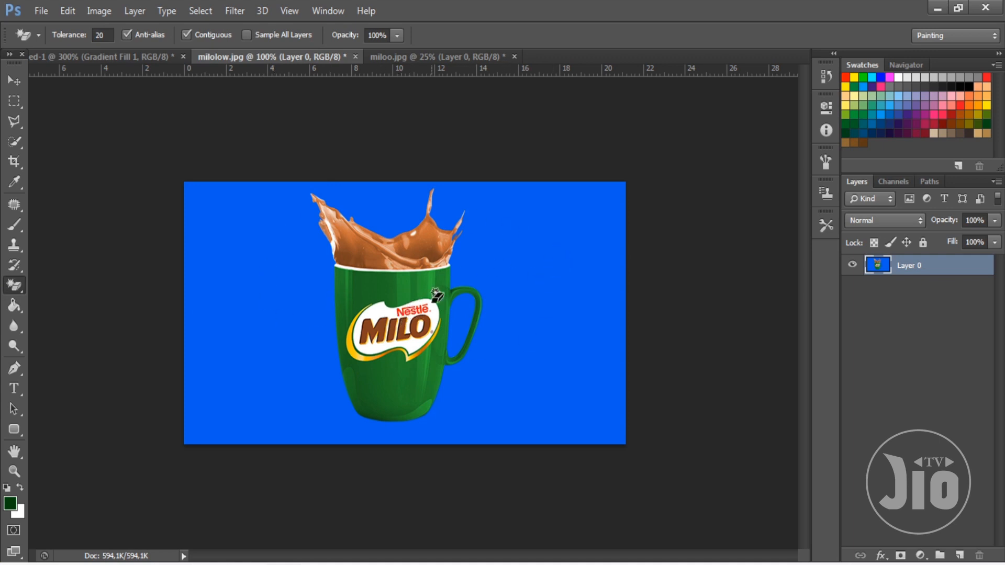
click(533, 275)
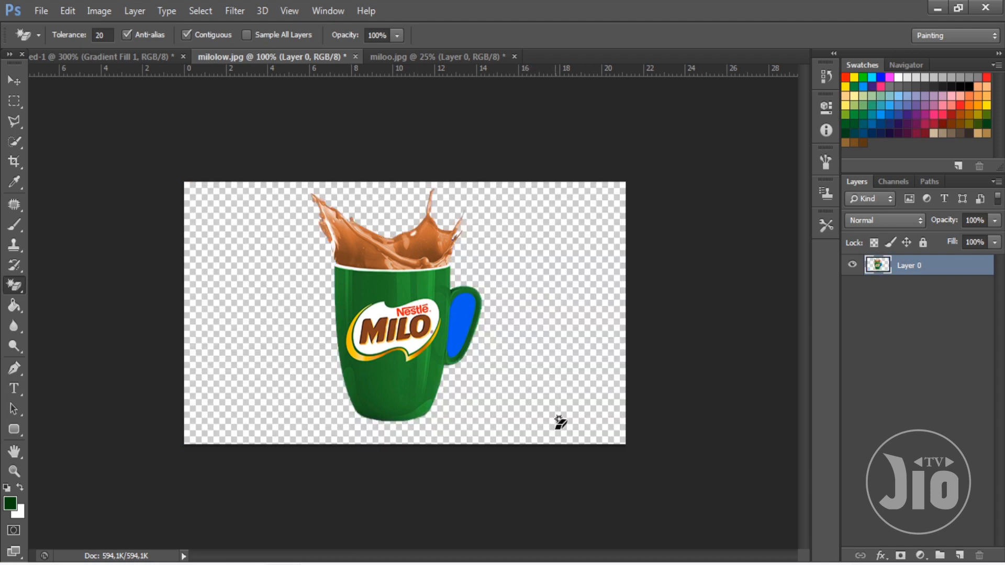
click(464, 322)
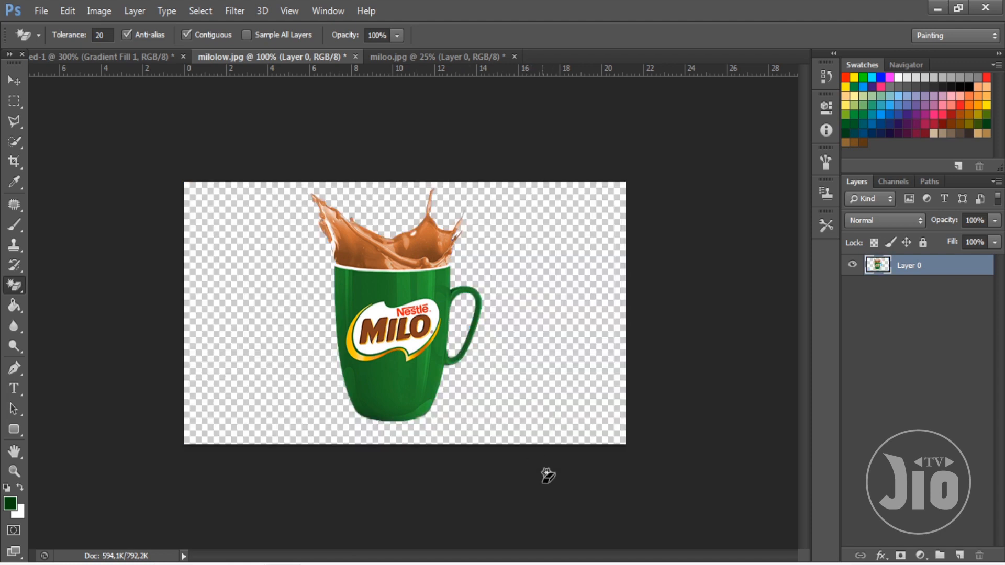
Move the milolow.jpg mug cutout into the gradient composition and shift it toward the left of the canvas.
click(14, 80)
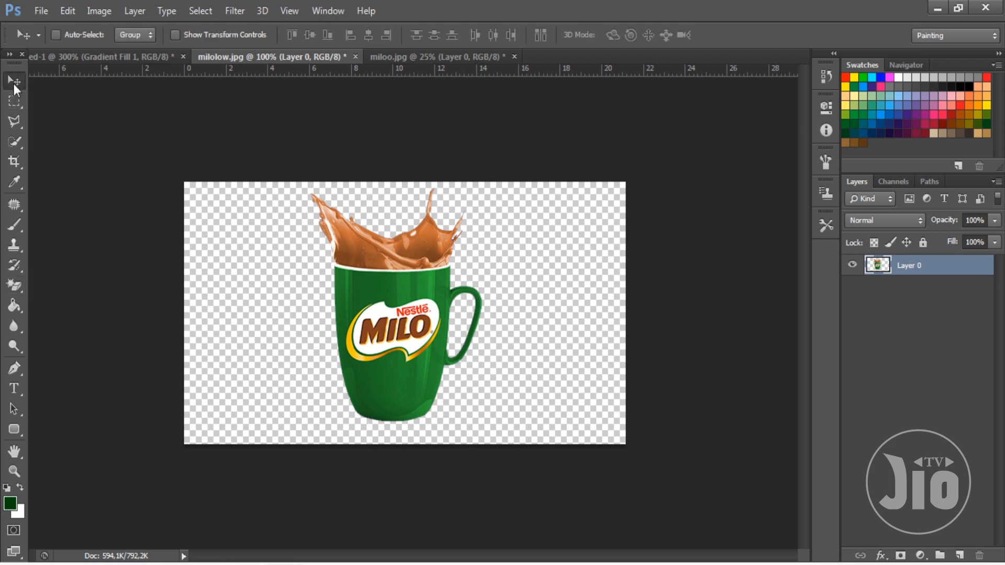
drag(414, 314, 500, 282)
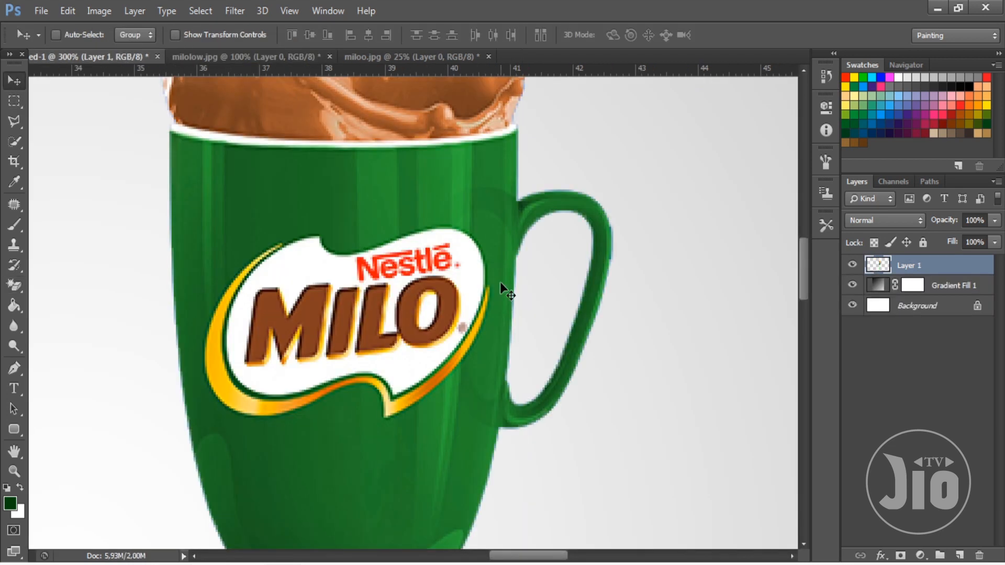
key(ctrl+minus)
key(ctrl+minus)
drag(315, 322, 111, 343)
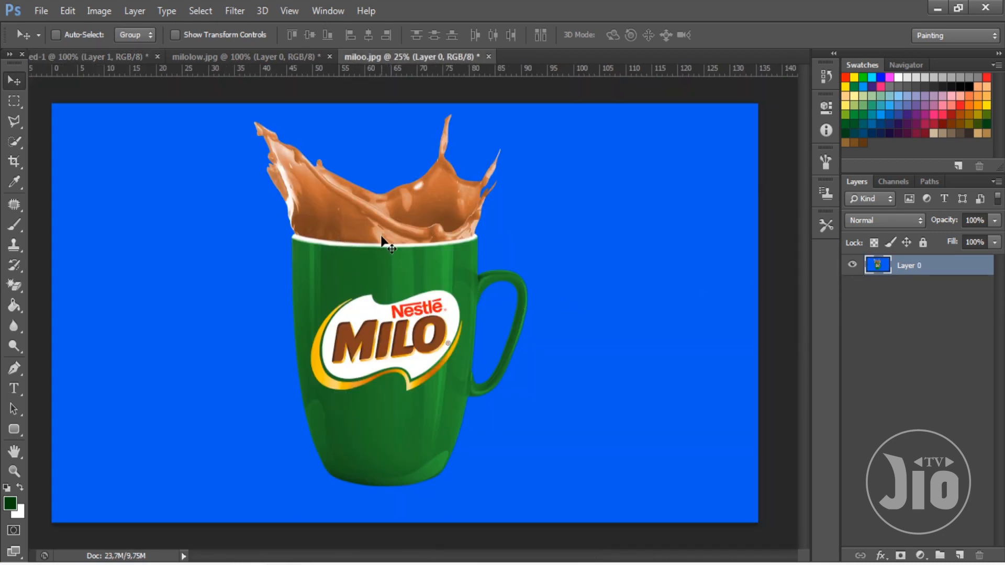
Magic-erase the blue around the mug and inside its handle in miloo.jpg, and move the cutout into the gradient composition.
click(17, 288)
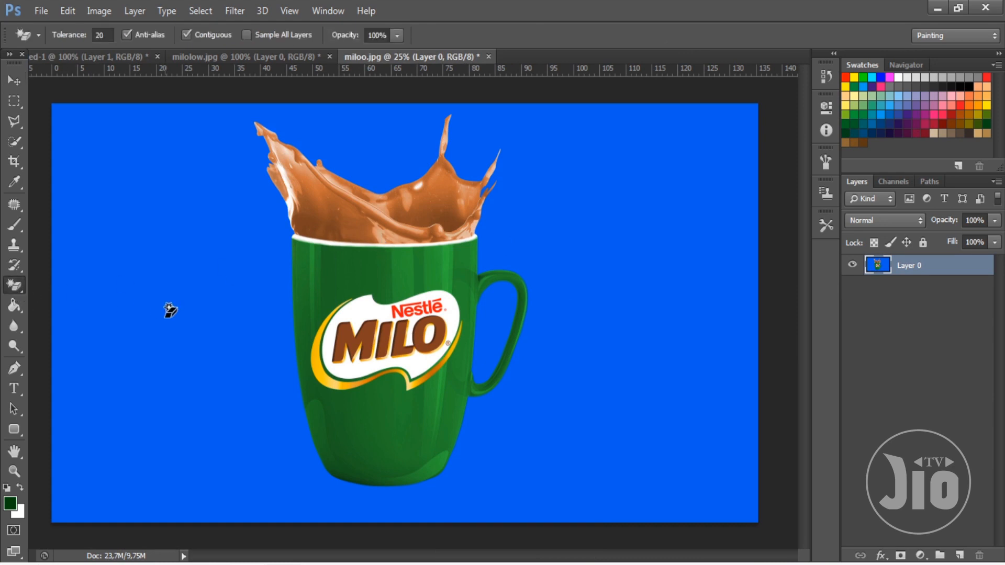
click(209, 316)
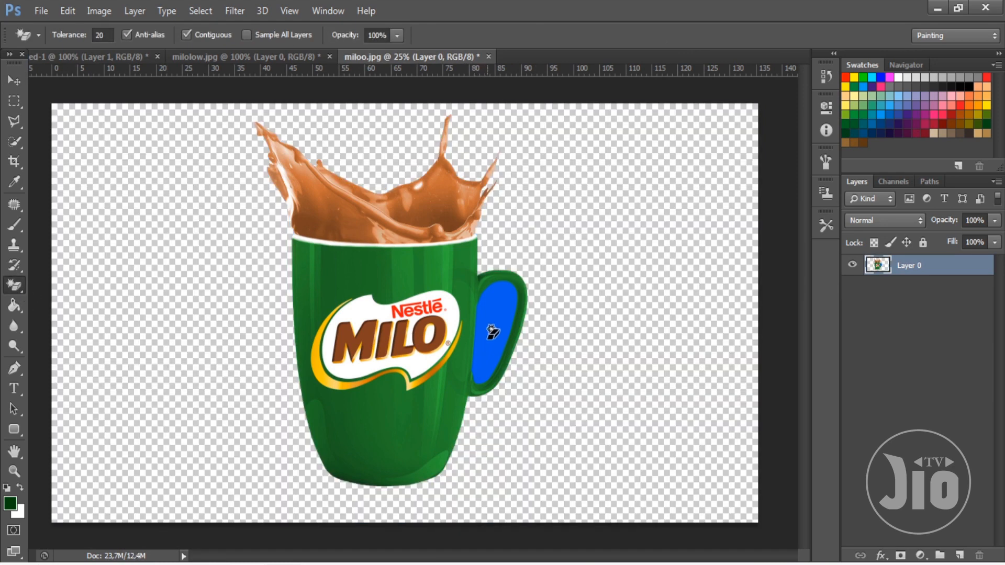
click(489, 331)
click(14, 79)
drag(317, 218, 485, 111)
Examine the edges of the small low-resolution mug up close, from the handle to the chocolate splash, for leftover blue.
key(ctrl+plus)
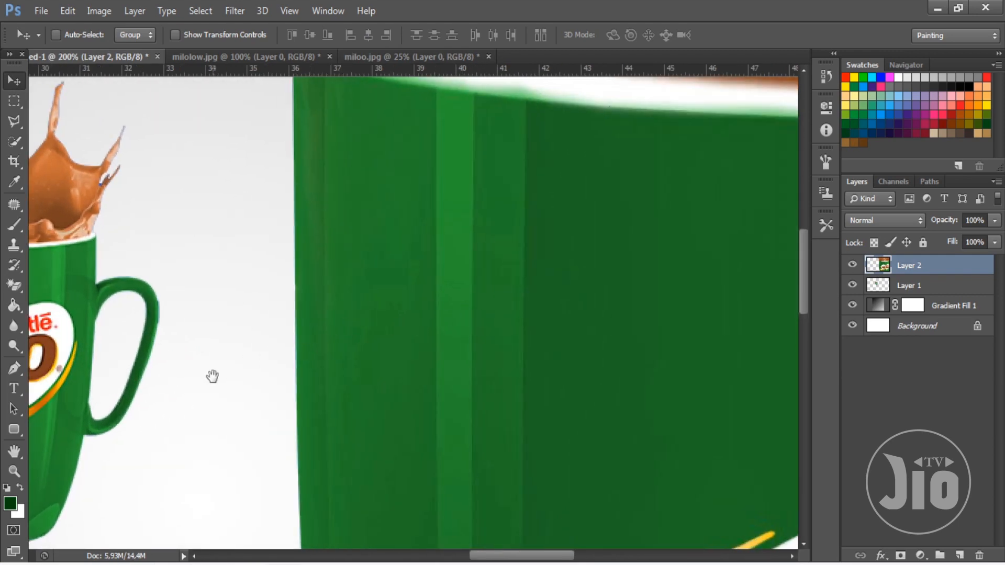
drag(213, 375, 607, 354)
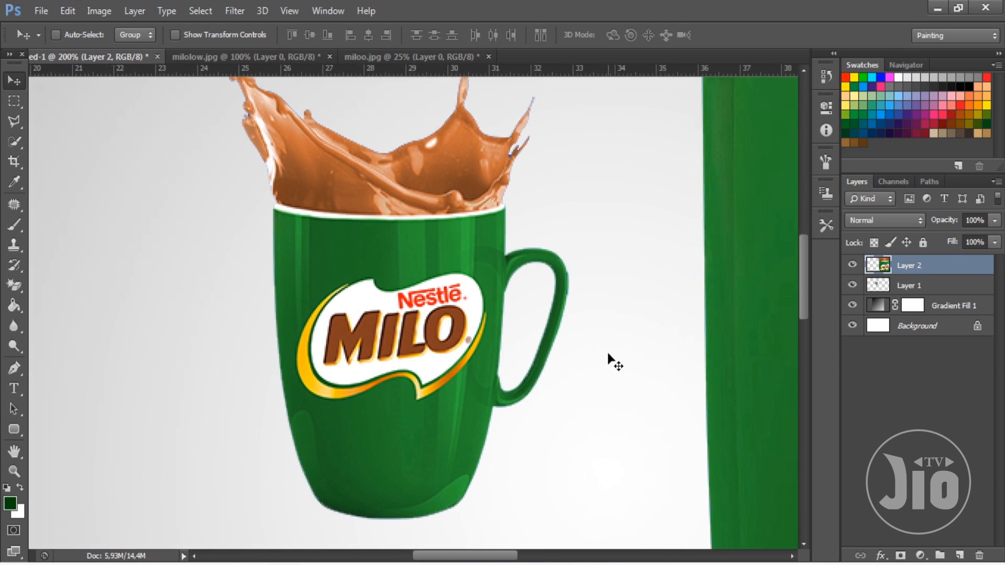
key(ctrl+plus)
scroll(590, 456, down, 5)
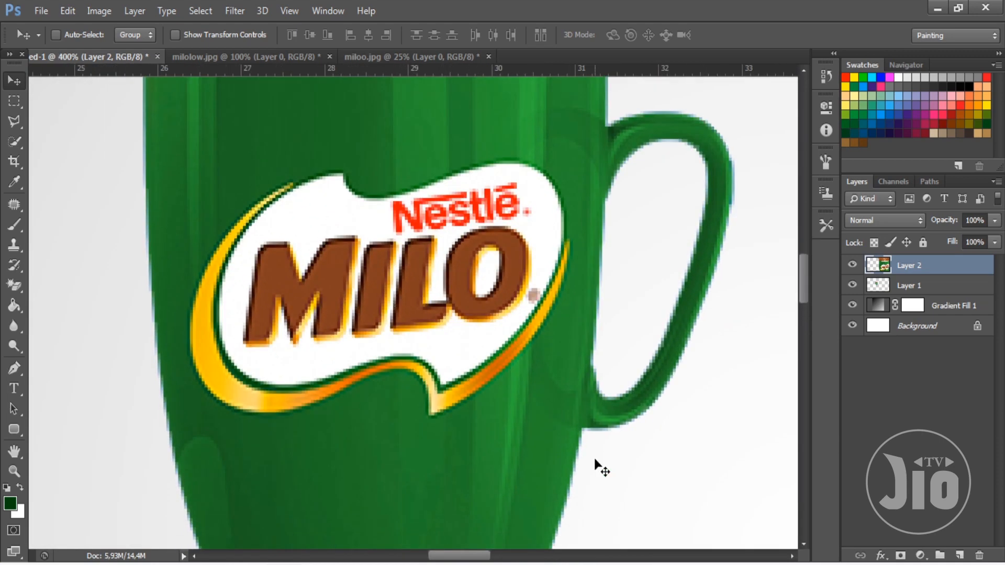
scroll(591, 460, up, 2)
scroll(591, 460, up, 8)
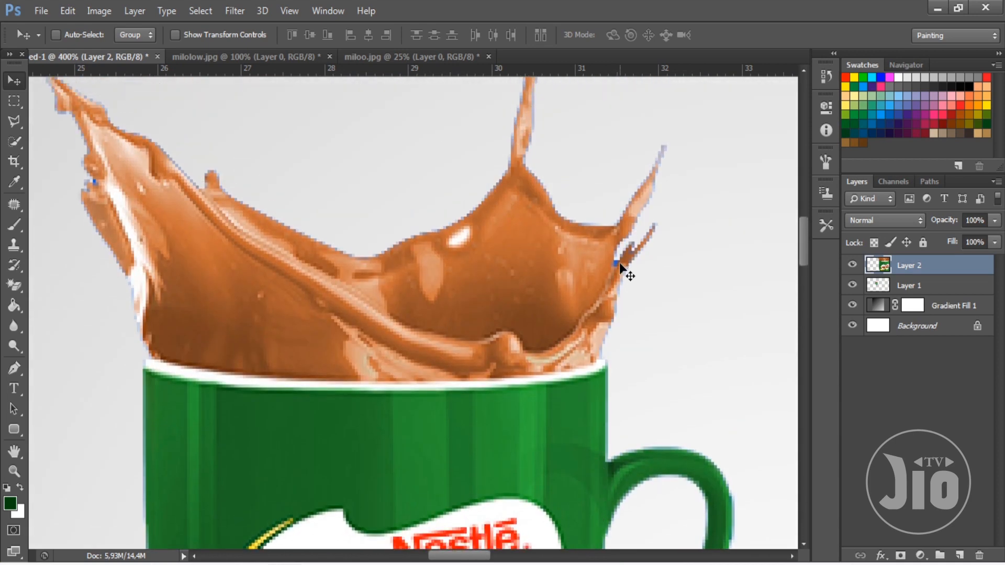
scroll(494, 273, up, 1)
scroll(493, 272, up, 1)
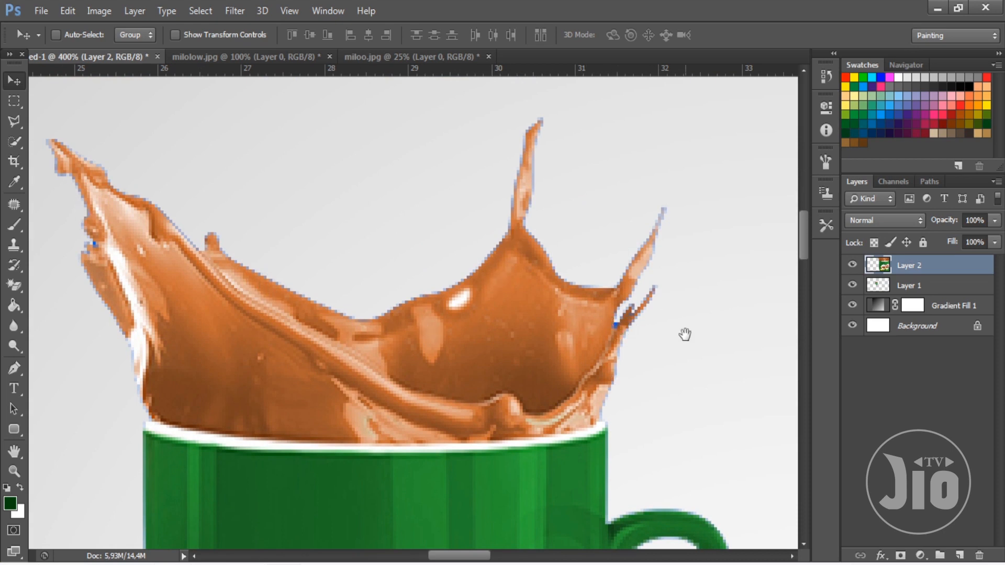
Examine the edges of the large high-resolution mug and its splash up close for comparison.
drag(685, 334, 451, 77)
drag(534, 233, 211, 29)
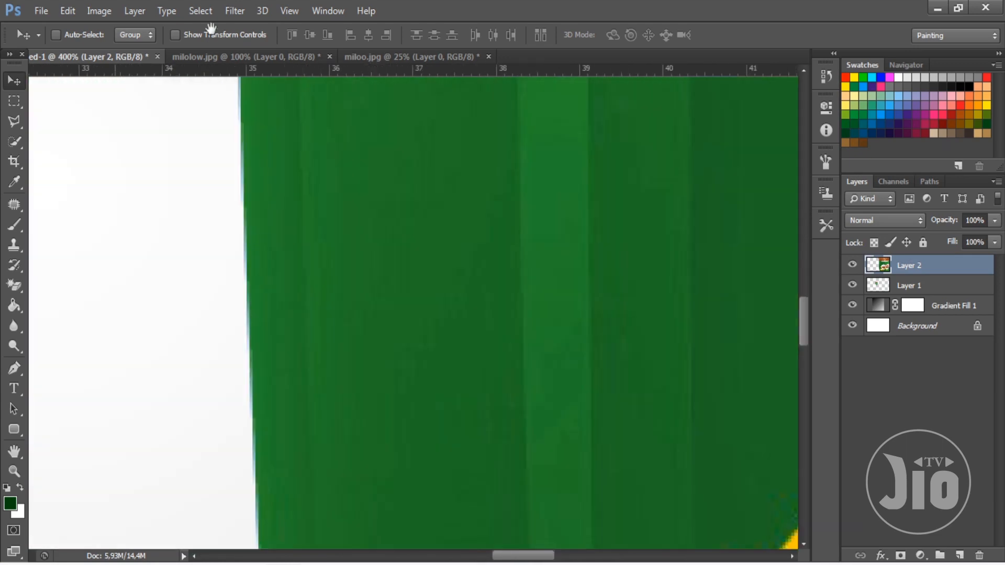
drag(386, 241, 409, 110)
drag(422, 156, 442, 483)
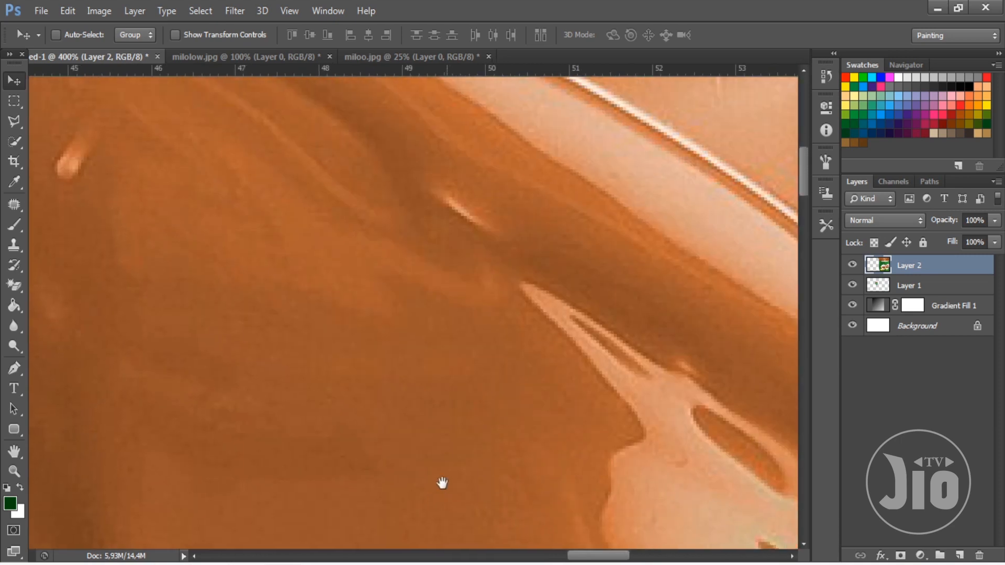
drag(433, 184, 435, 420)
mouse_move(344, 395)
mouse_down()
mouse_move(391, 325)
mouse_move(555, 382)
mouse_up()
drag(106, 215, 466, 306)
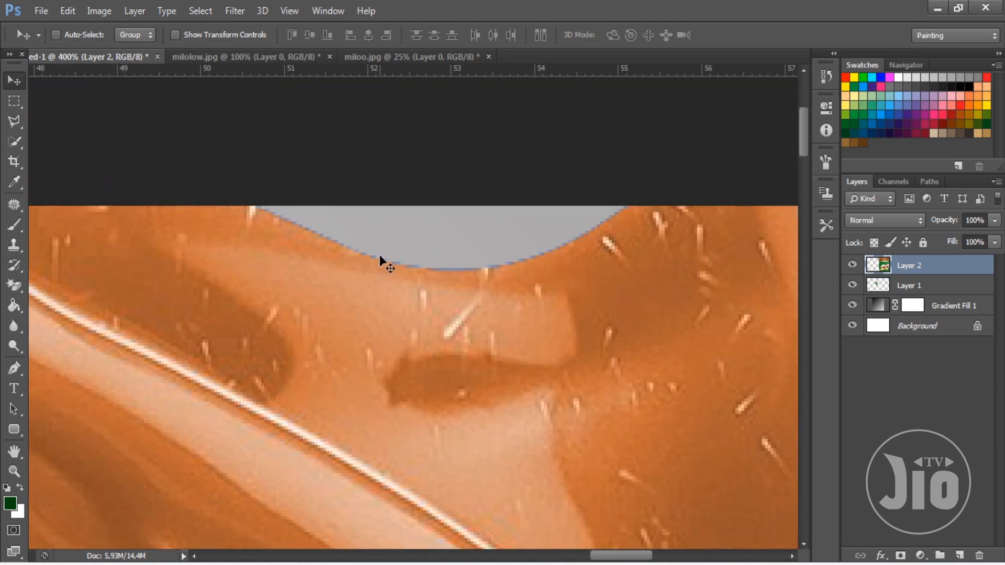
scroll(380, 247, down, 5)
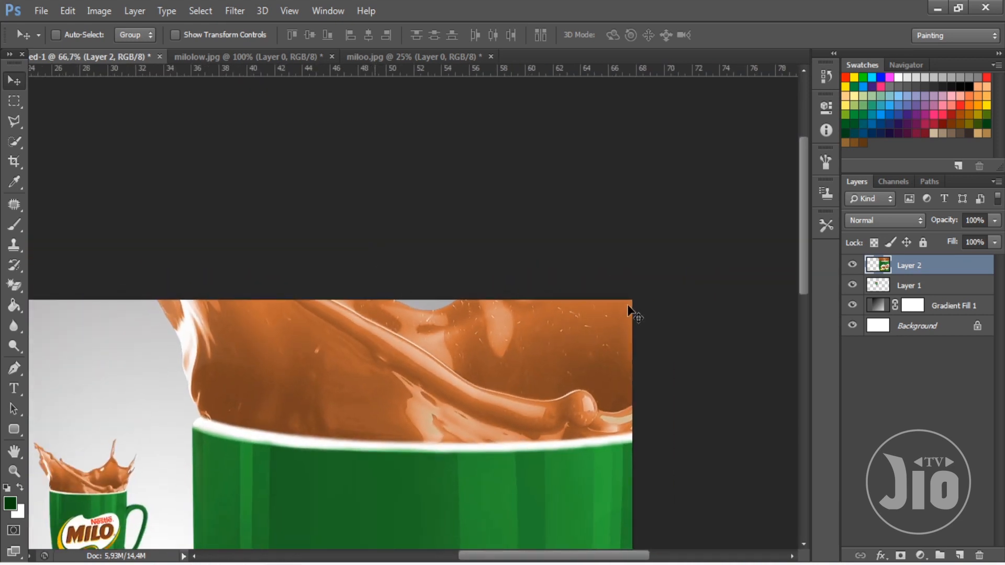
Scale the large mug on Layer 2 to about 40% and place it fully on the canvas beside the small mug.
key(ctrl+t)
drag(91, 97, 309, 392)
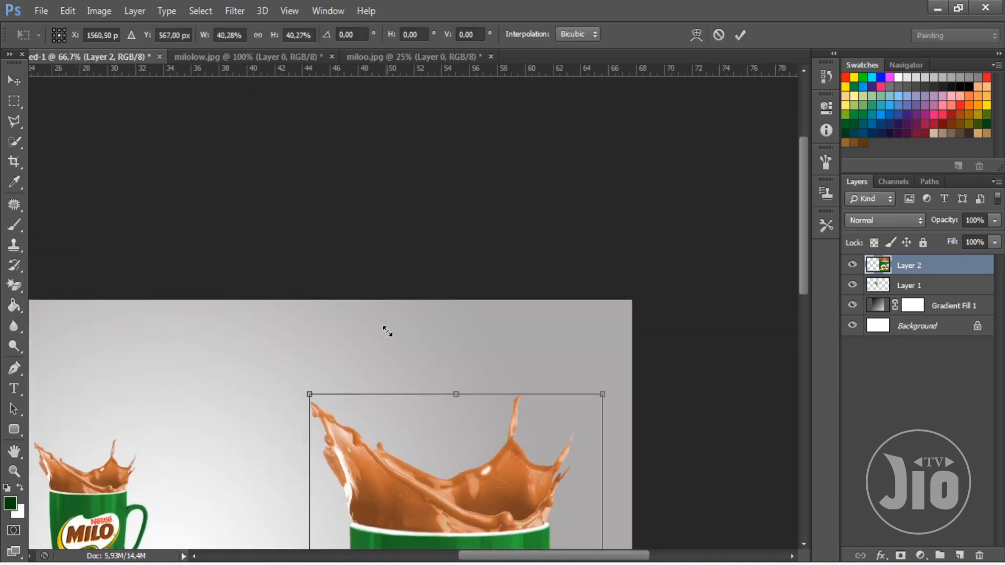
drag(418, 461, 329, 415)
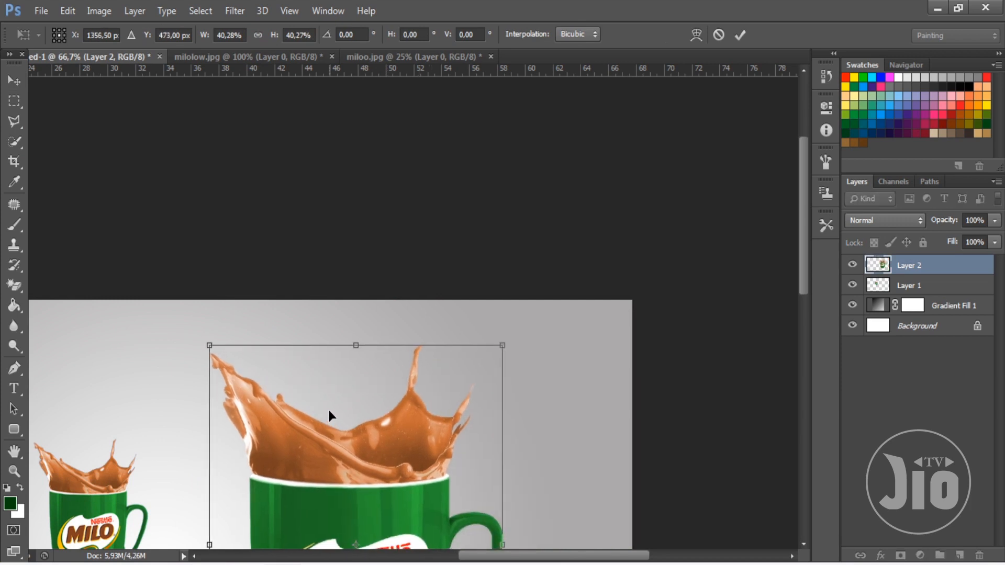
key(Return)
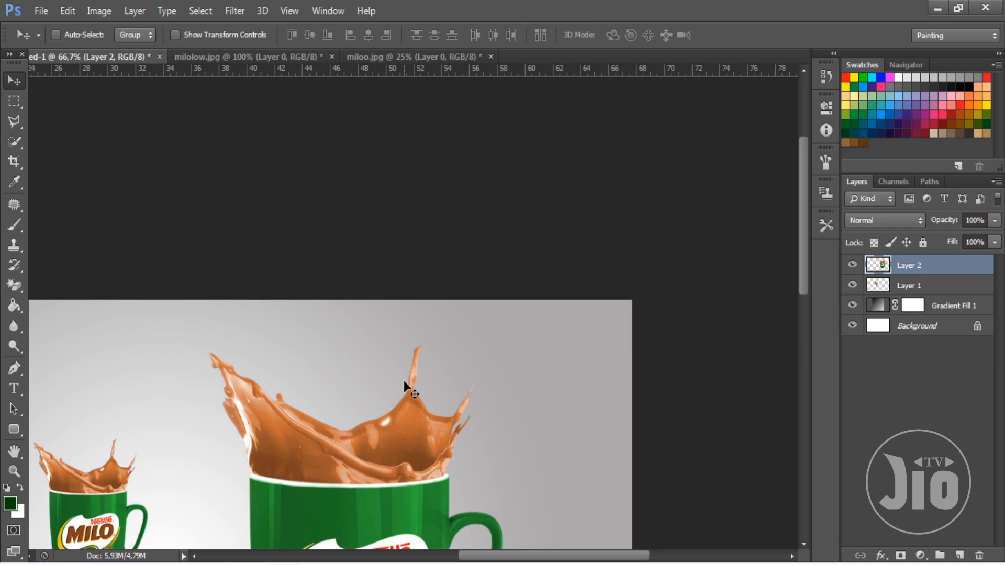
drag(377, 386, 506, 180)
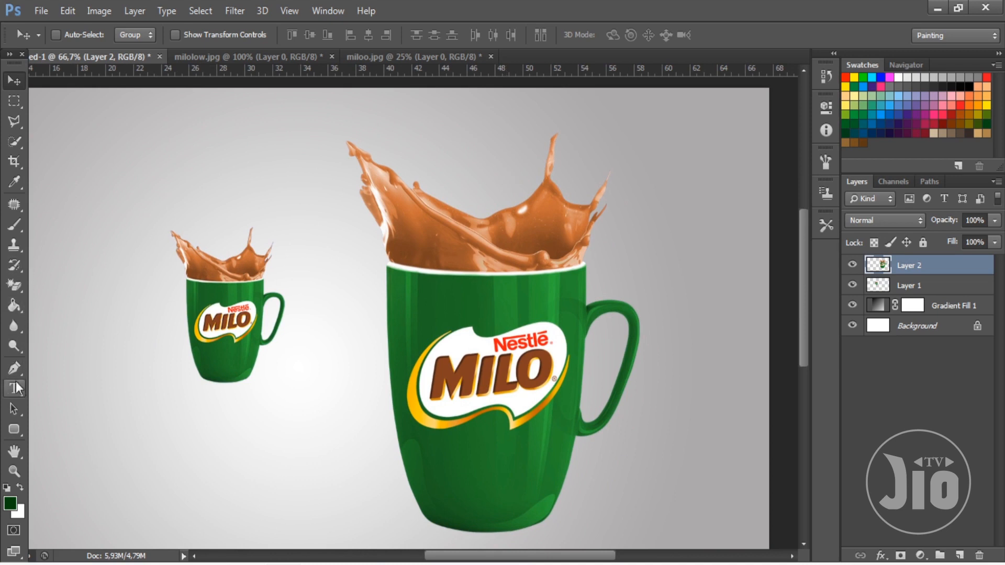
Activate the Pen tool, switch to the Magnetic Lasso tool, and return to the Pen tool.
drag(16, 369, 64, 363)
mouse_move(14, 121)
mouse_down()
mouse_move(52, 124)
mouse_move(69, 147)
mouse_up()
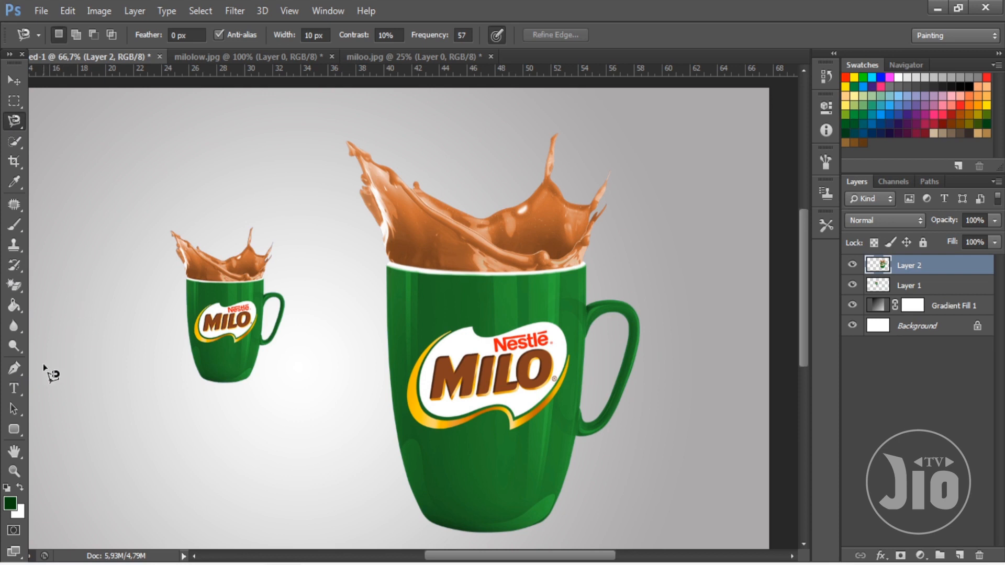
drag(17, 370, 75, 368)
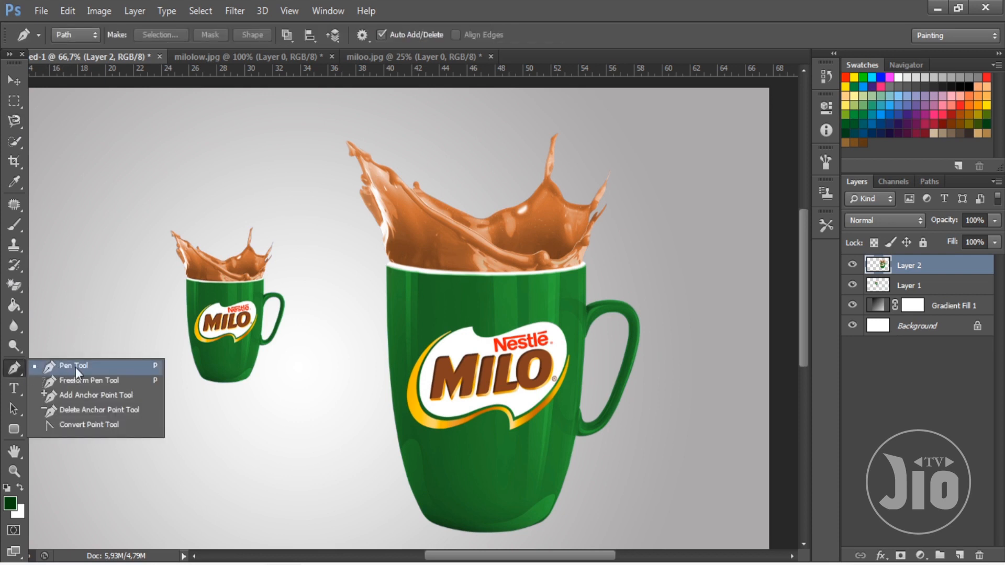
click(102, 368)
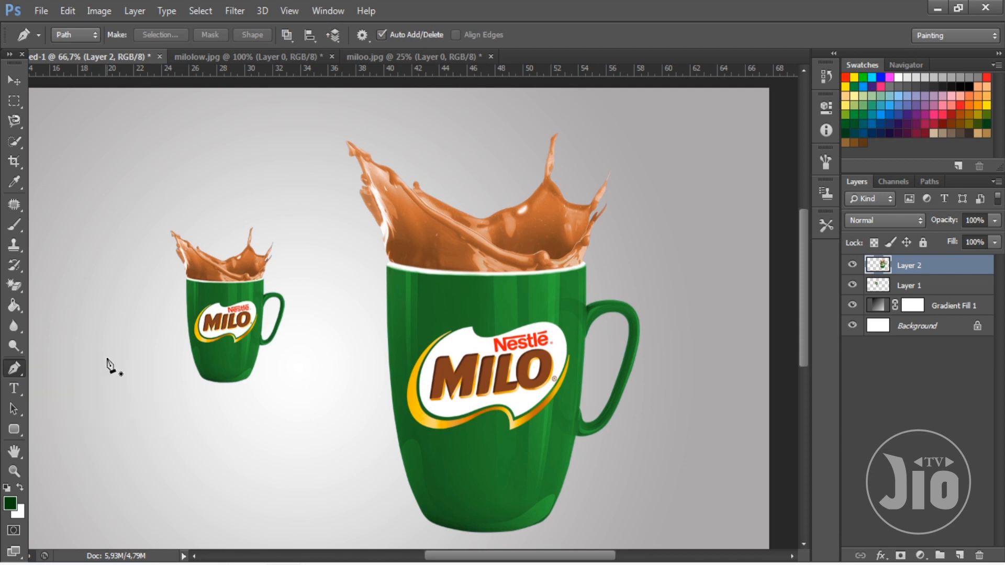